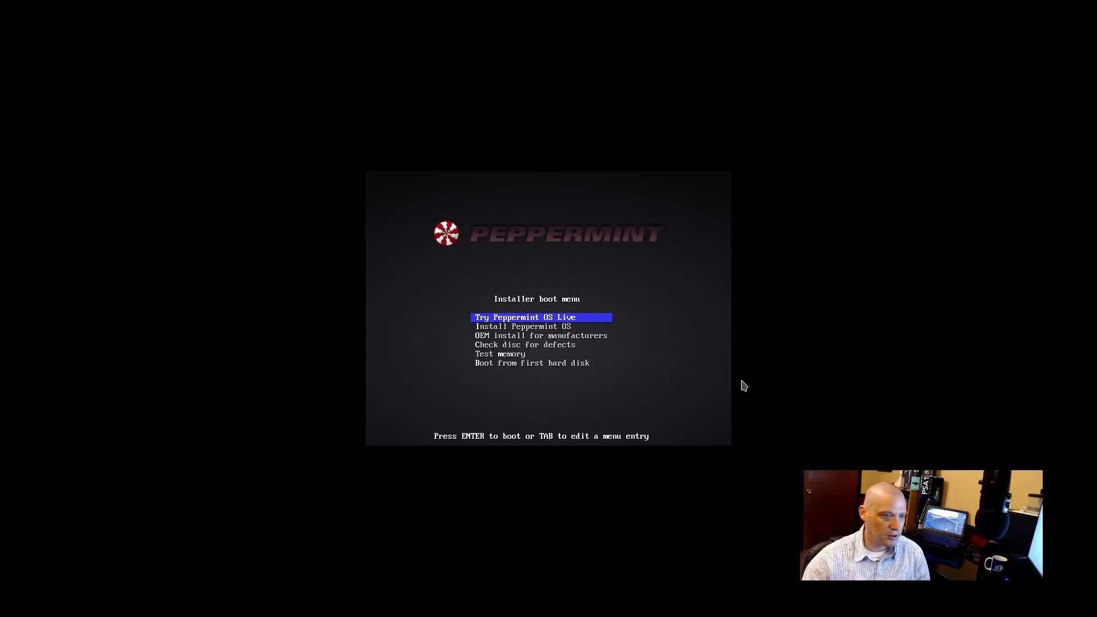
Step: Boot into the live Peppermint session and launch the Install Peppermint 9 installer
{"action": "key", "text": "Return"}
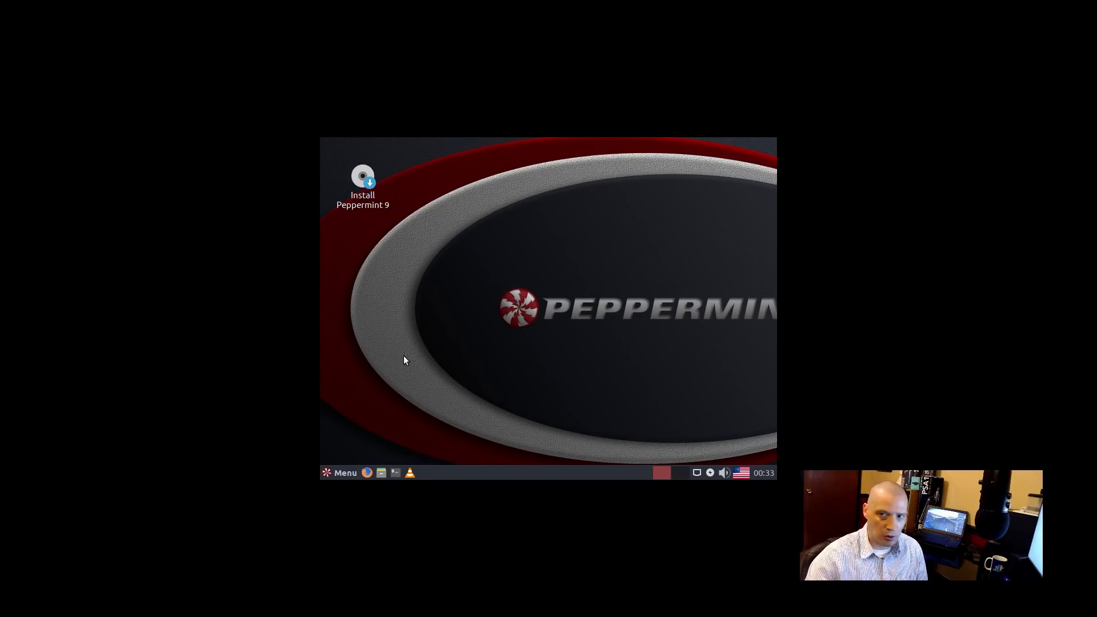
{"action": "double_click", "coordinate": [363, 181]}
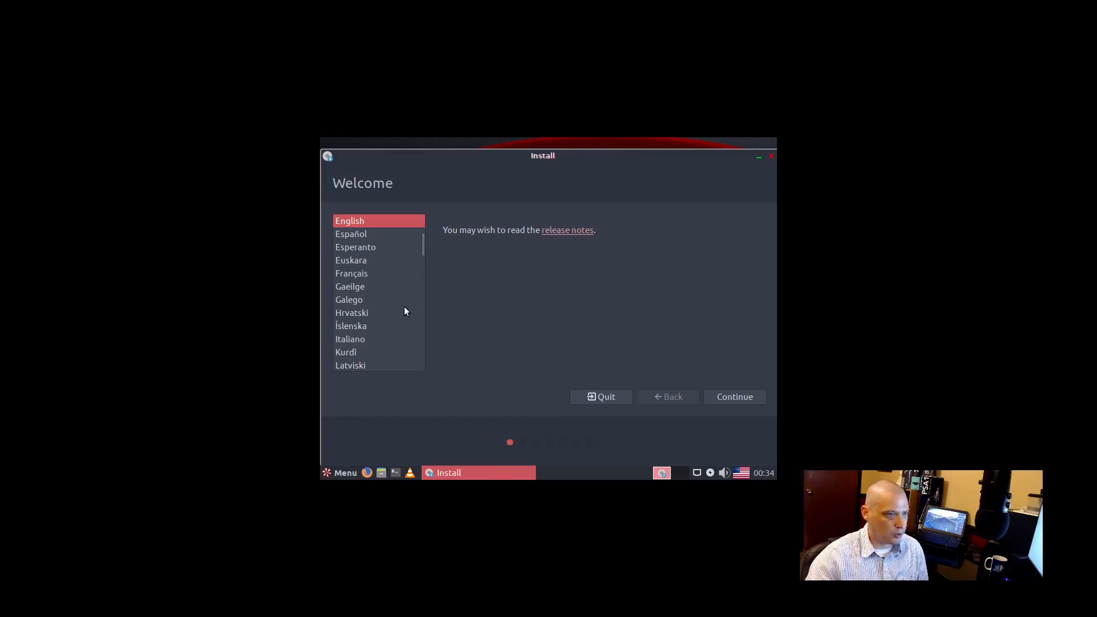
Step: Accept English as the language and the English (US) keyboard layout
{"action": "left_click", "coordinate": [712, 401]}
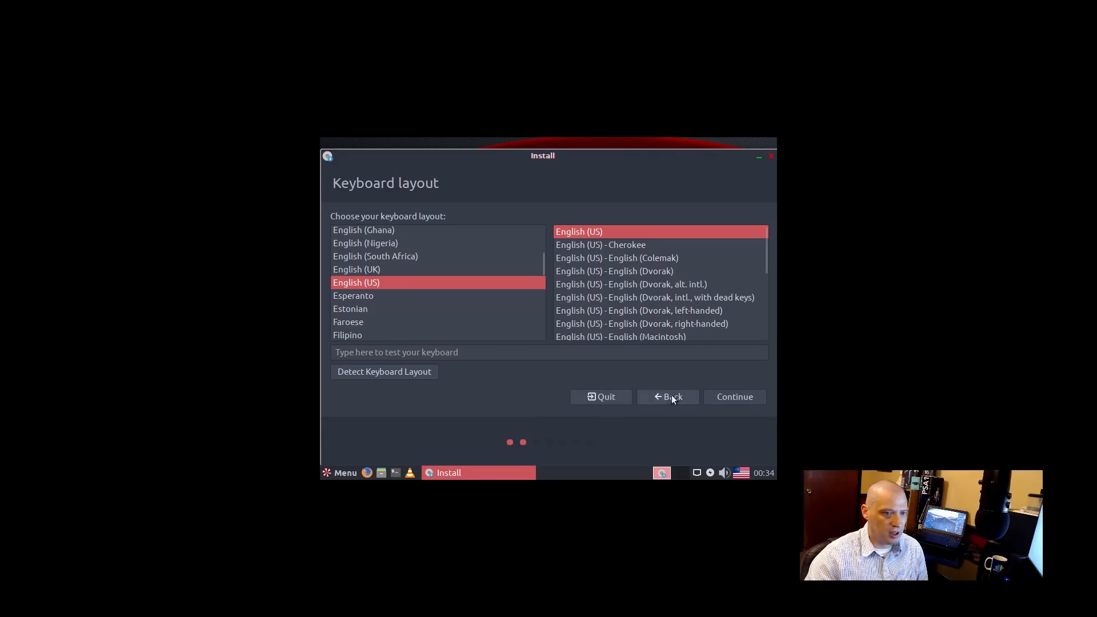
{"action": "left_click", "coordinate": [728, 399]}
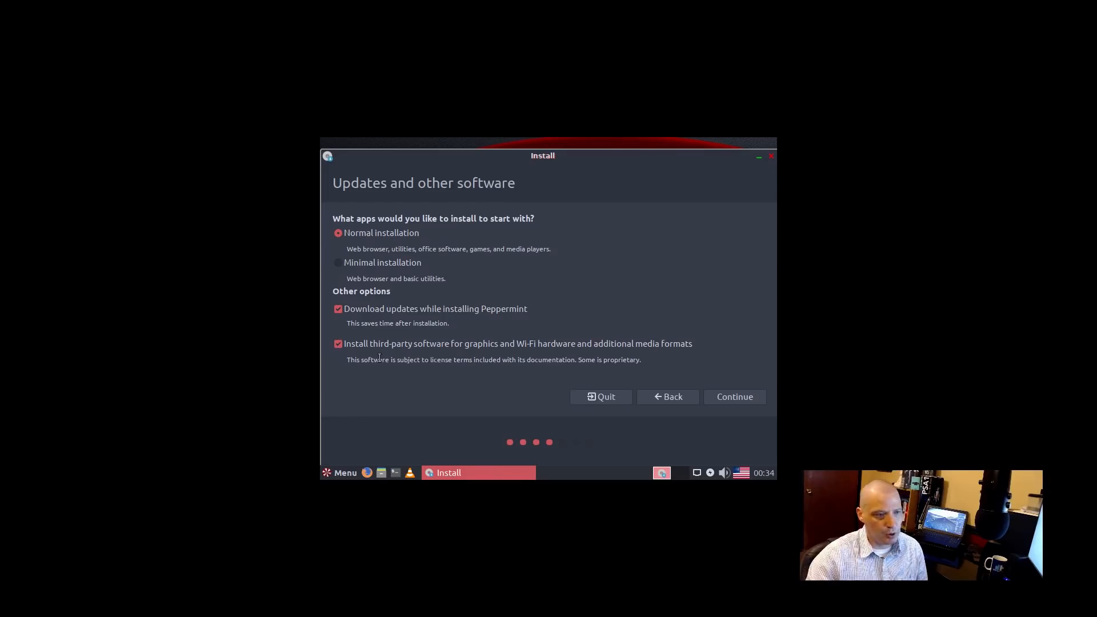
Step: Accept Normal installation with updates and third-party software enabled
{"action": "left_click", "coordinate": [737, 398]}
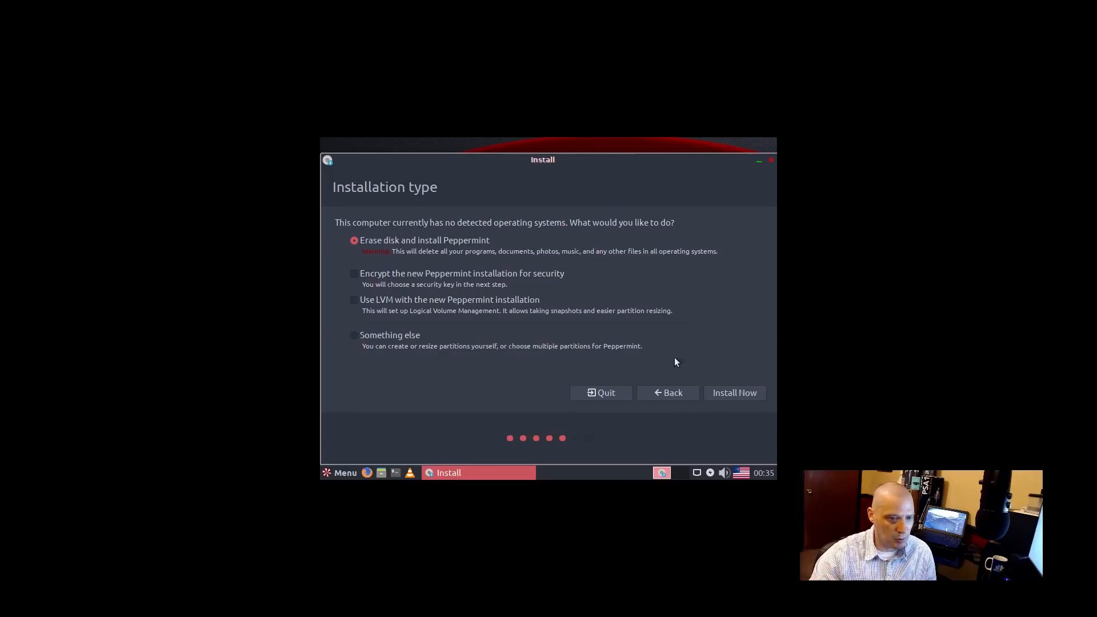
Step: Install over the erased disk and confirm writing the partition changes
{"action": "left_click", "coordinate": [727, 392]}
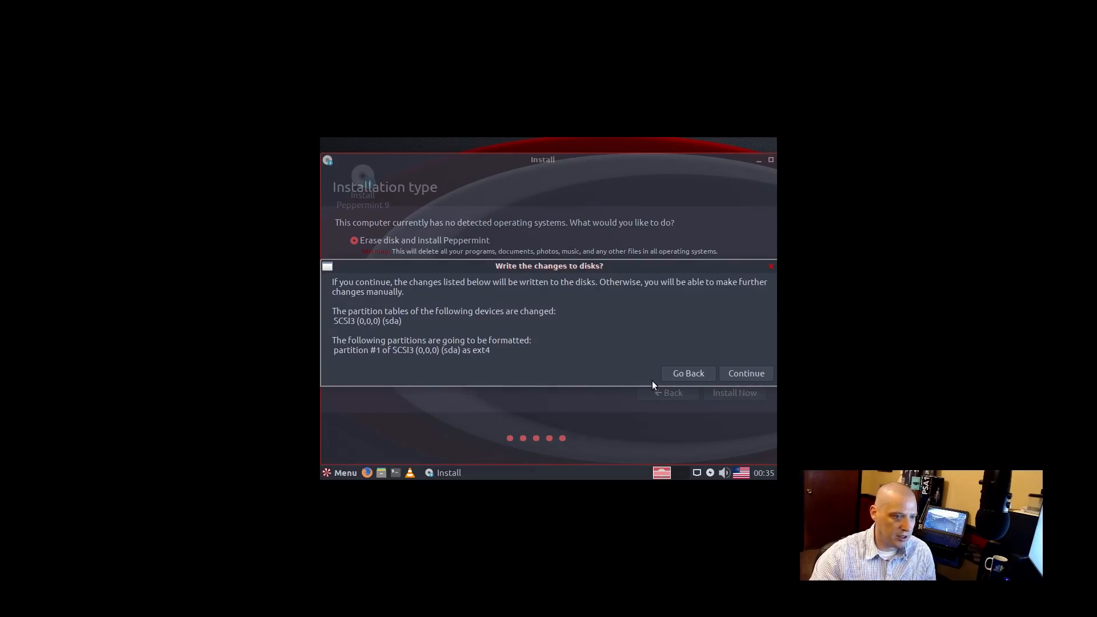
{"action": "left_click", "coordinate": [737, 374]}
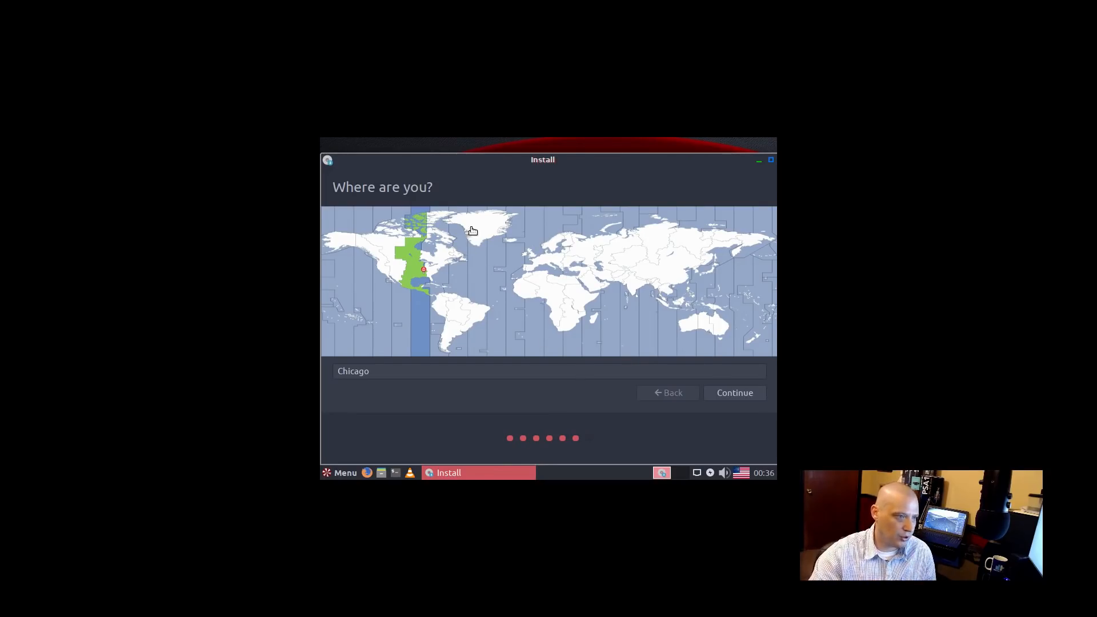
Step: Keep Chicago as the location, then enter the user's name and a matching password
{"action": "left_click", "coordinate": [742, 394]}
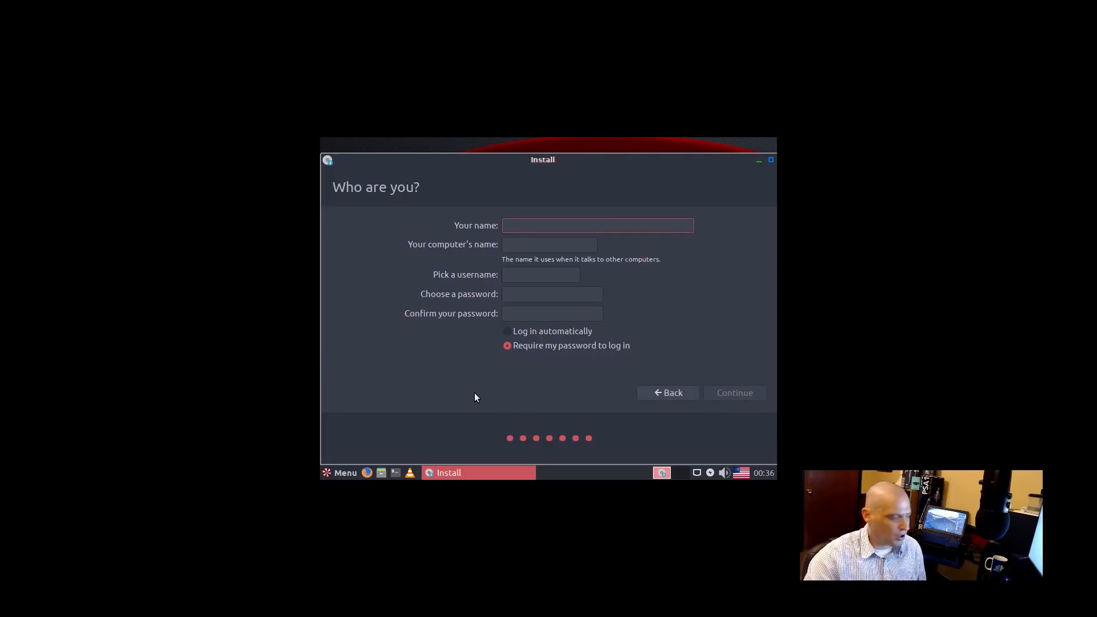
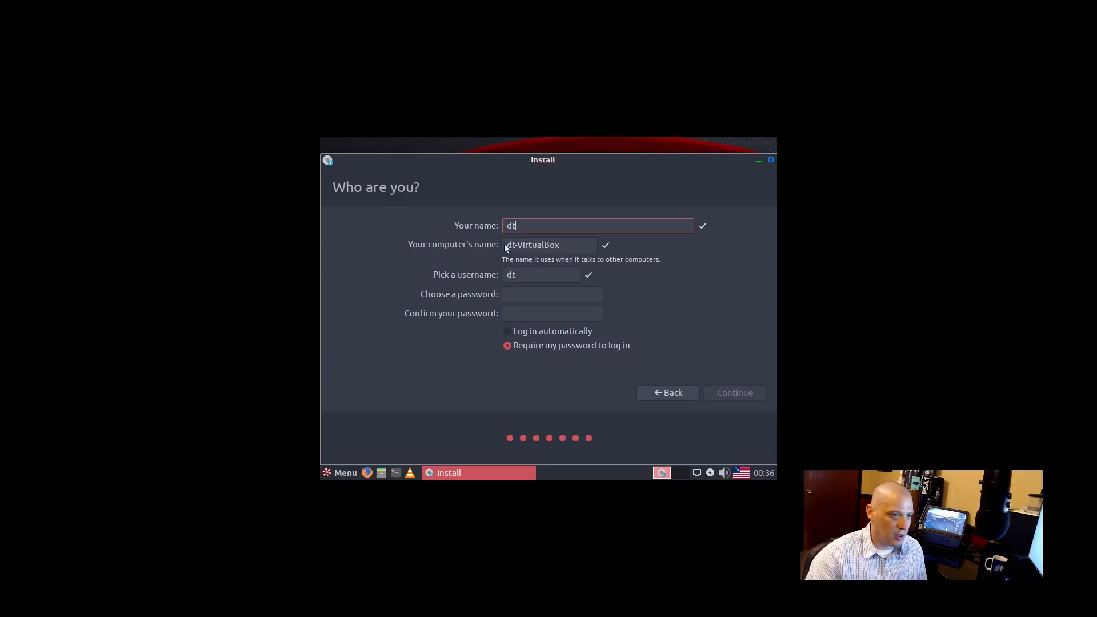
{"action": "left_click", "coordinate": [522, 294]}
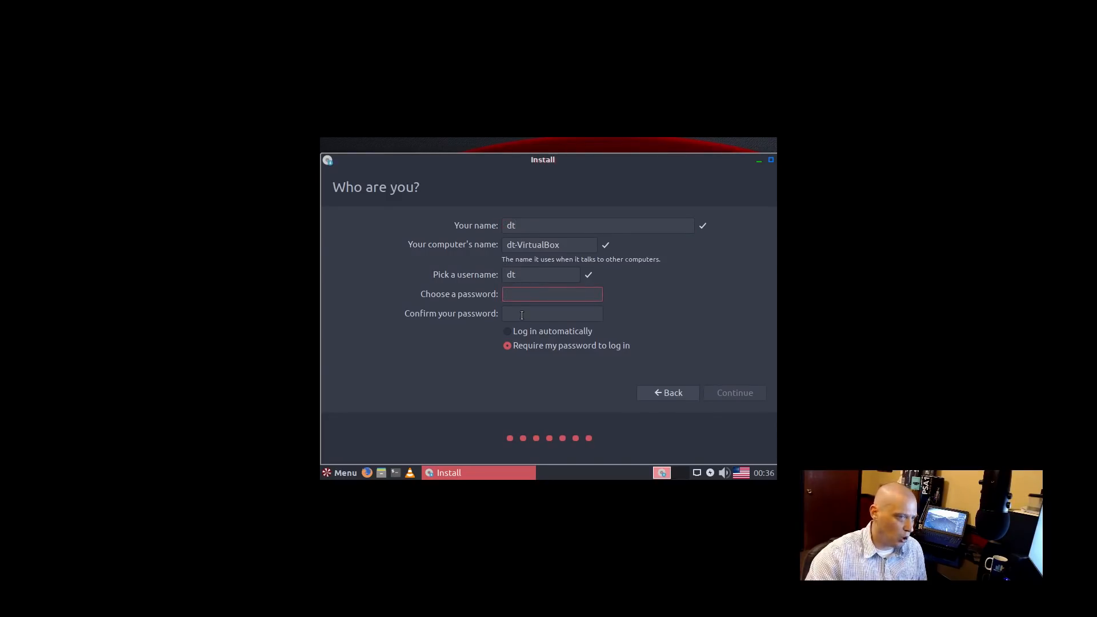
{"action": "left_click", "coordinate": [522, 315]}
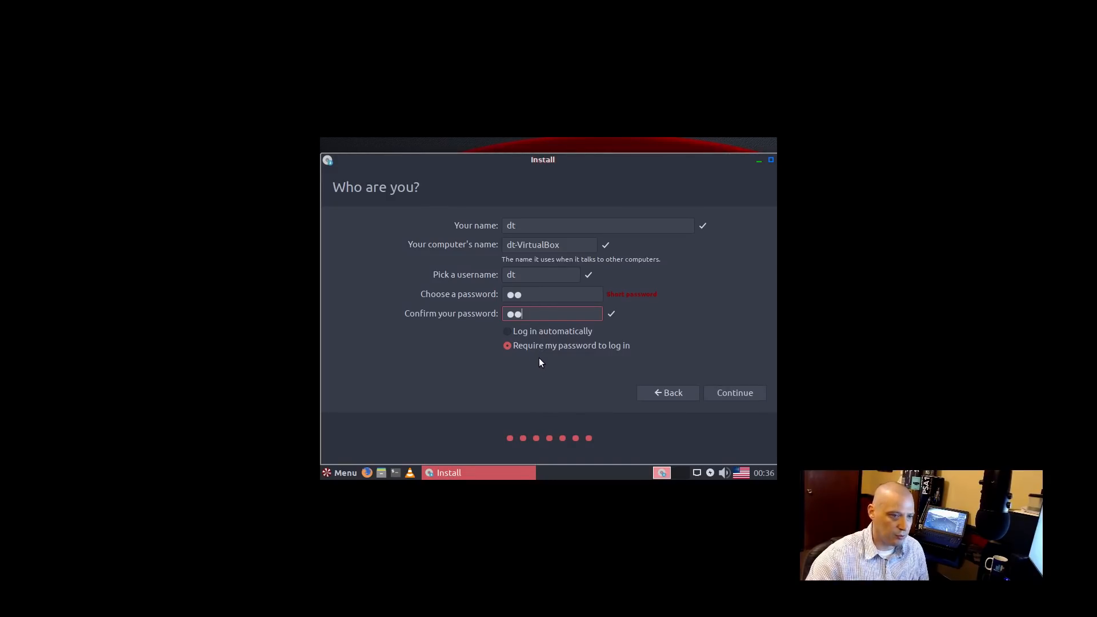
{"action": "left_click", "coordinate": [728, 394]}
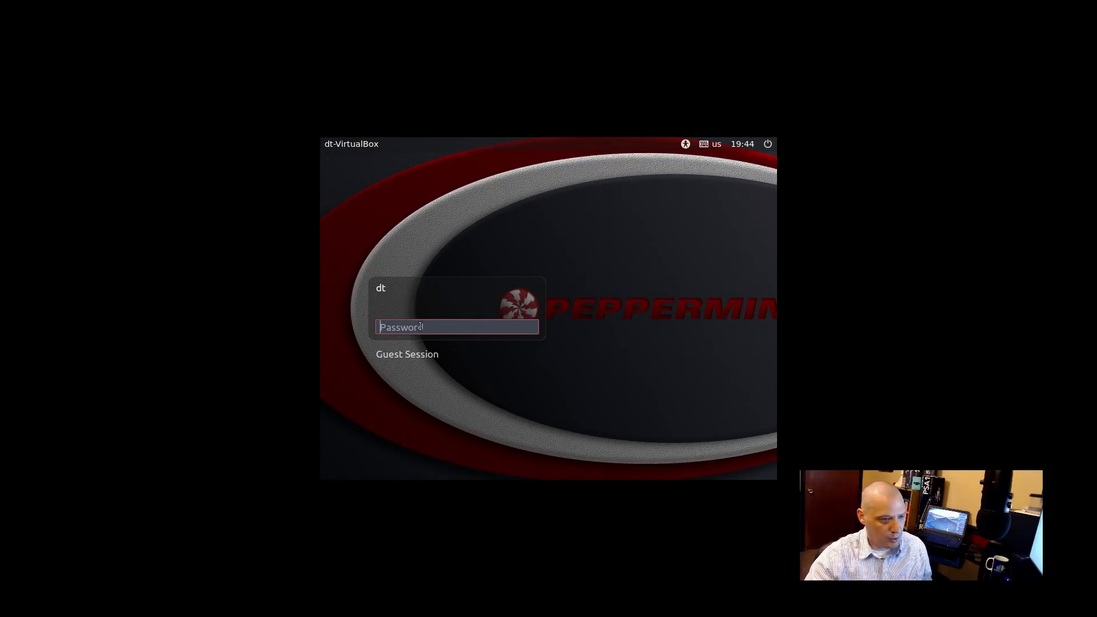
Step: Log in to the installed desktop with the user's password
{"action": "type", "text": "••"}
{"action": "key", "text": "Return"}
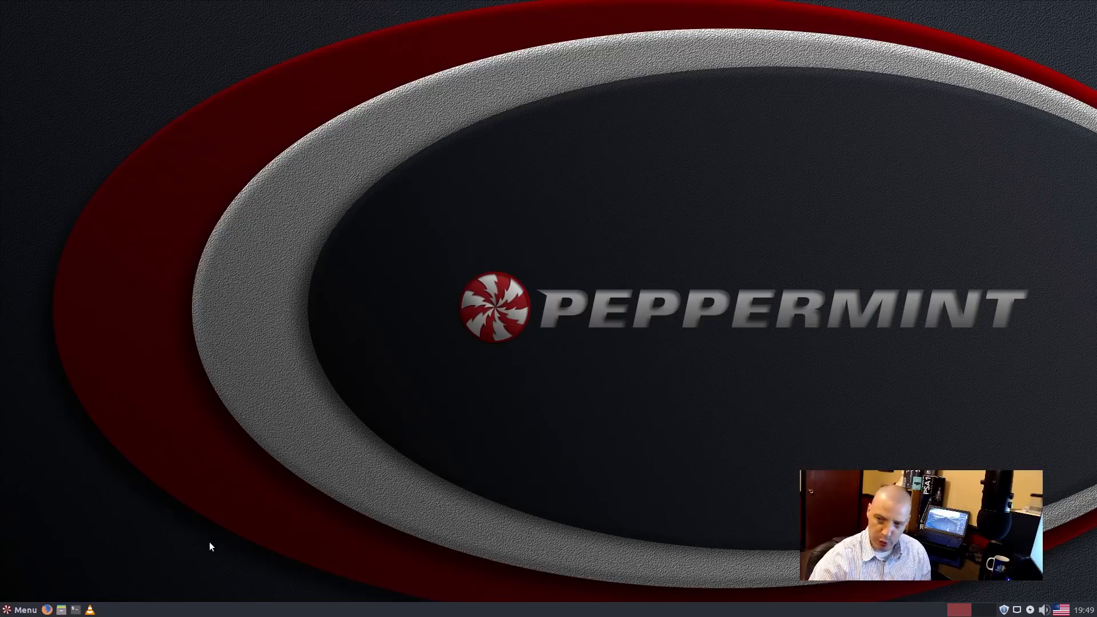
Step: Browse the application menu's Accessories, enlarge the menu, and check the menu's own options
{"action": "left_click", "coordinate": [23, 610]}
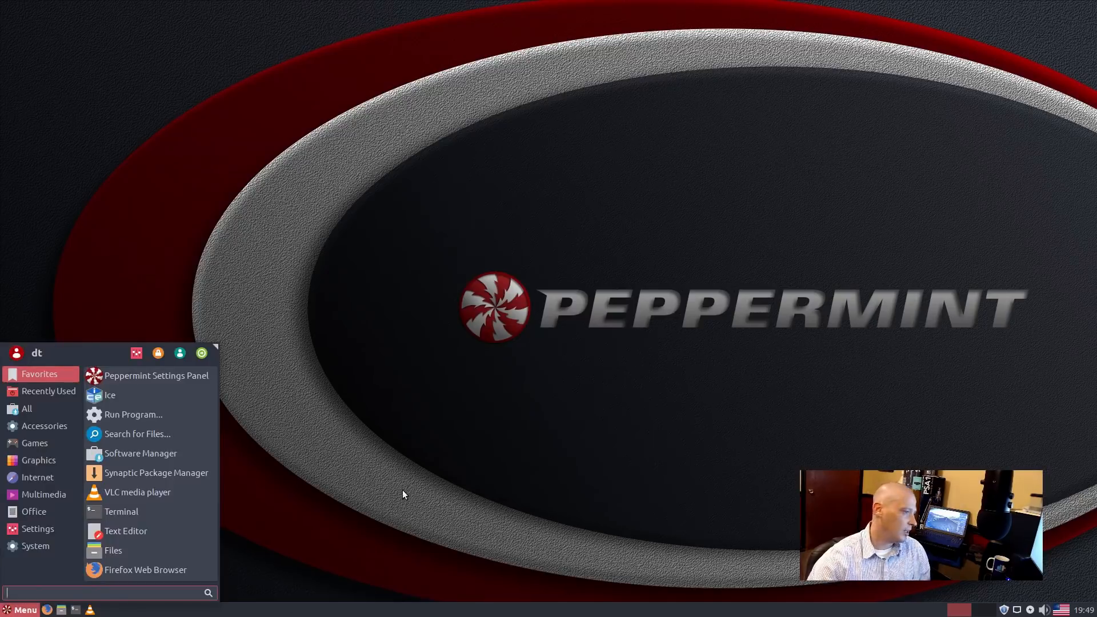
{"action": "left_click", "coordinate": [35, 428]}
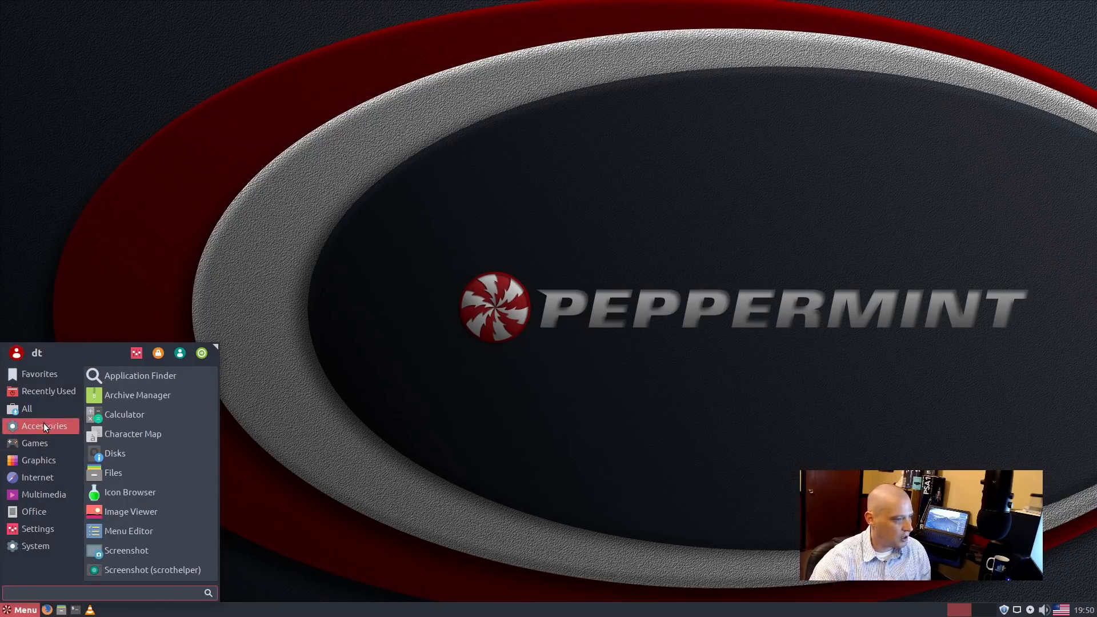
{"action": "left_click_drag", "start_coordinate": [218, 344], "coordinate": [302, 289]}
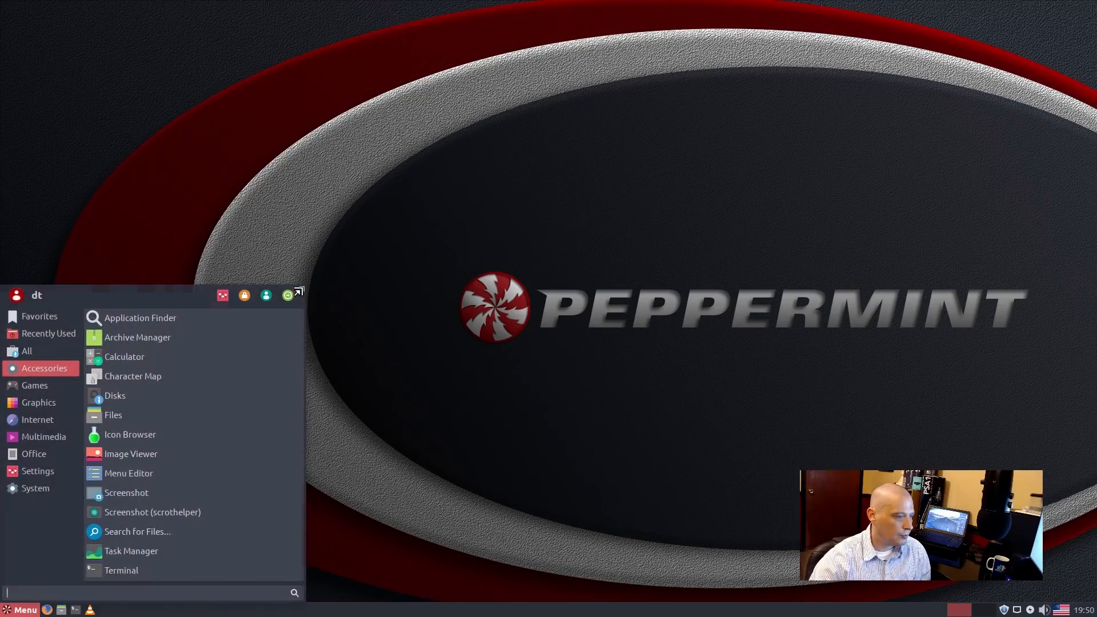
{"action": "left_click", "coordinate": [25, 611]}
{"action": "right_click", "coordinate": [27, 612]}
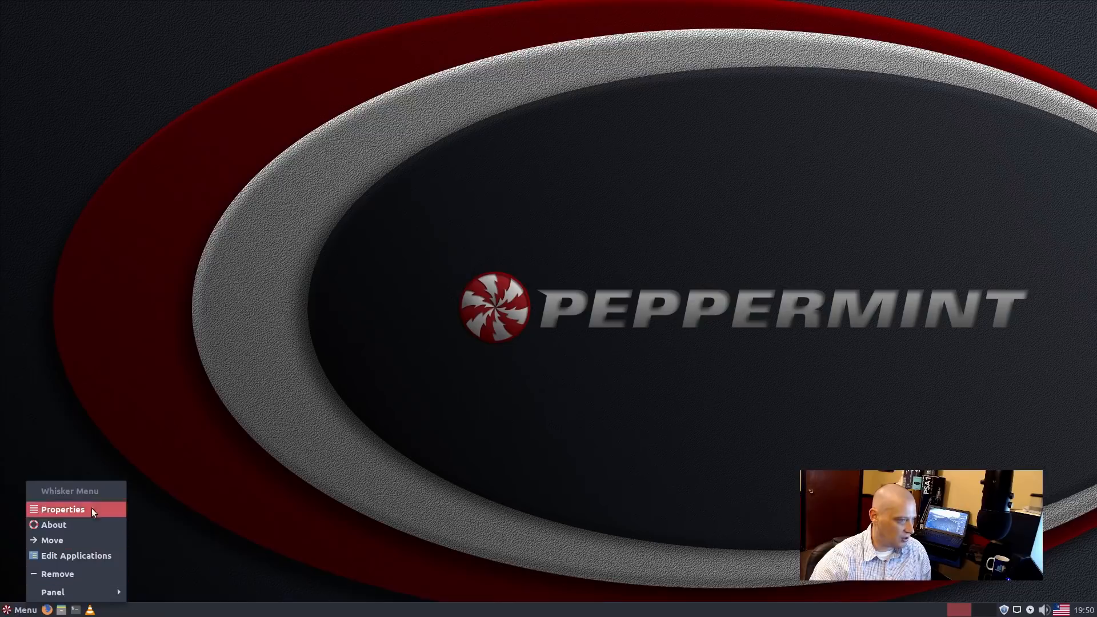
{"action": "left_click", "coordinate": [129, 376]}
Step: Launch Application Finder from Accessories, move it, search for htop, then close it
{"action": "left_click", "coordinate": [18, 613]}
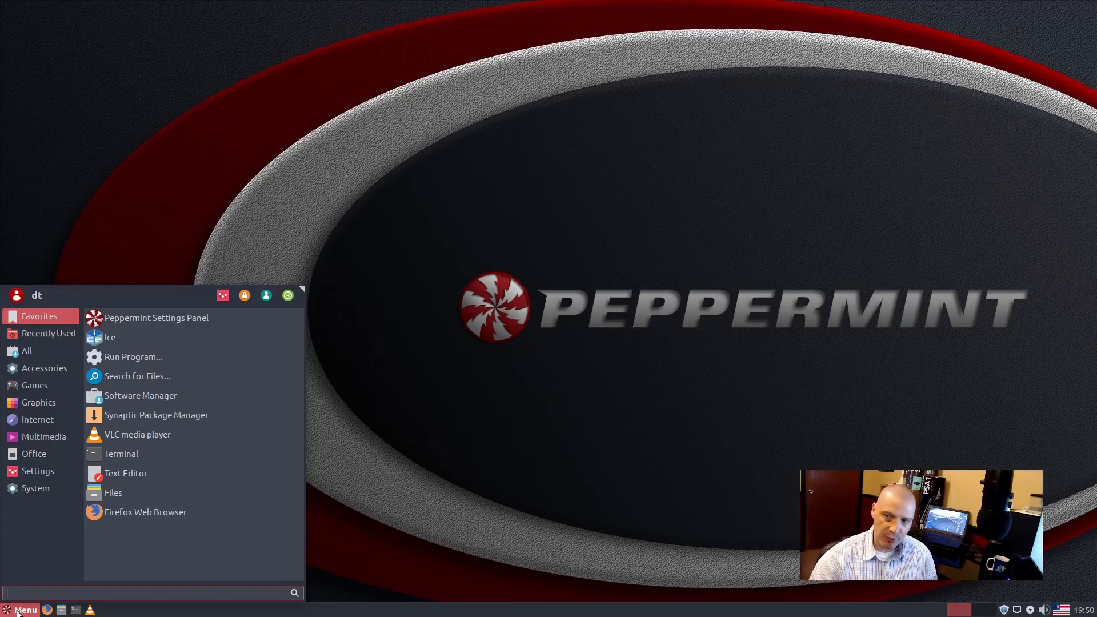
{"action": "left_click", "coordinate": [57, 372]}
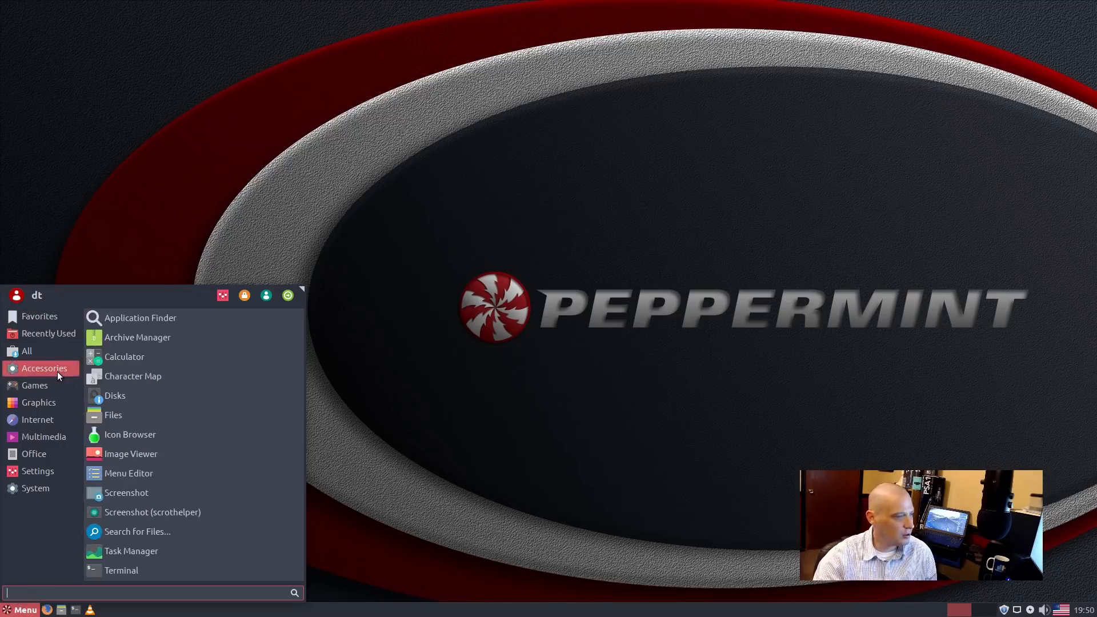
{"action": "left_click", "coordinate": [235, 322]}
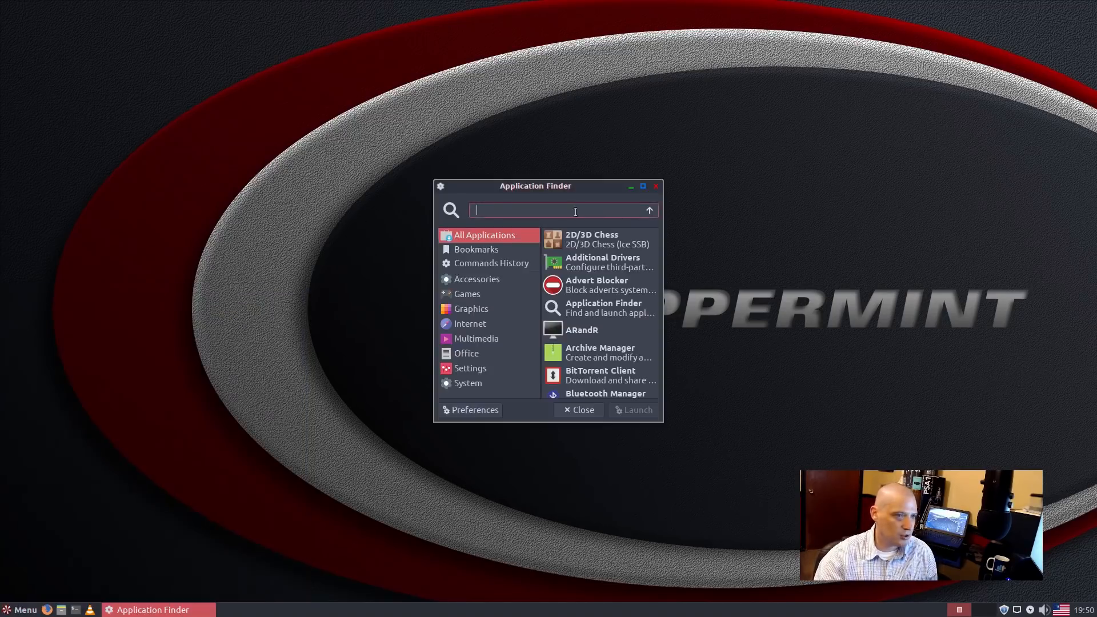
{"action": "left_click_drag", "start_coordinate": [599, 187], "coordinate": [476, 221]}
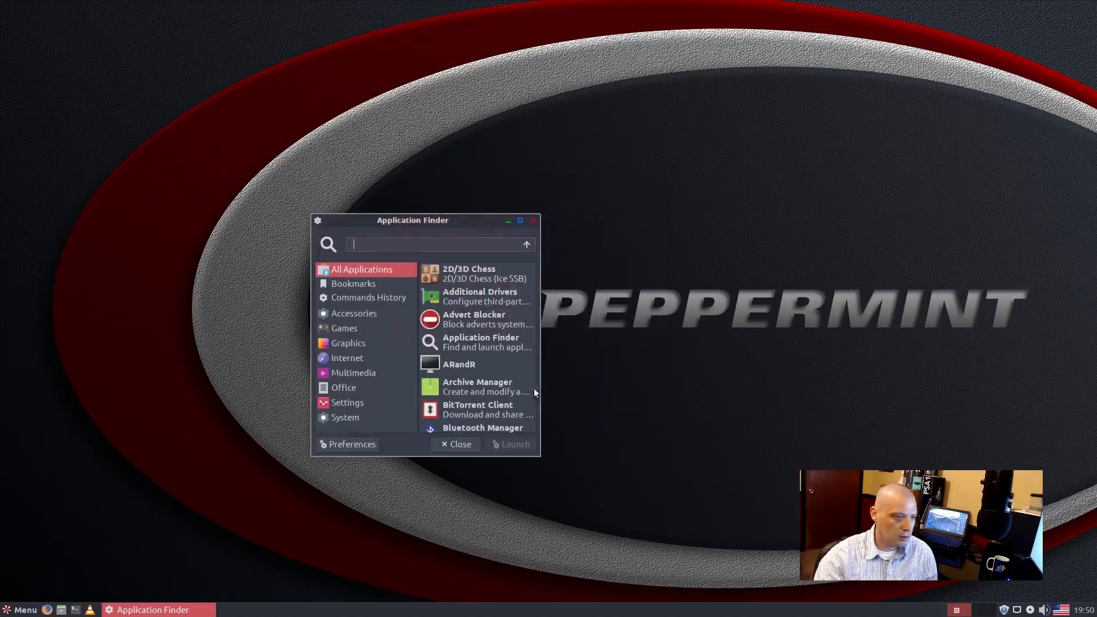
{"action": "left_click", "coordinate": [318, 221]}
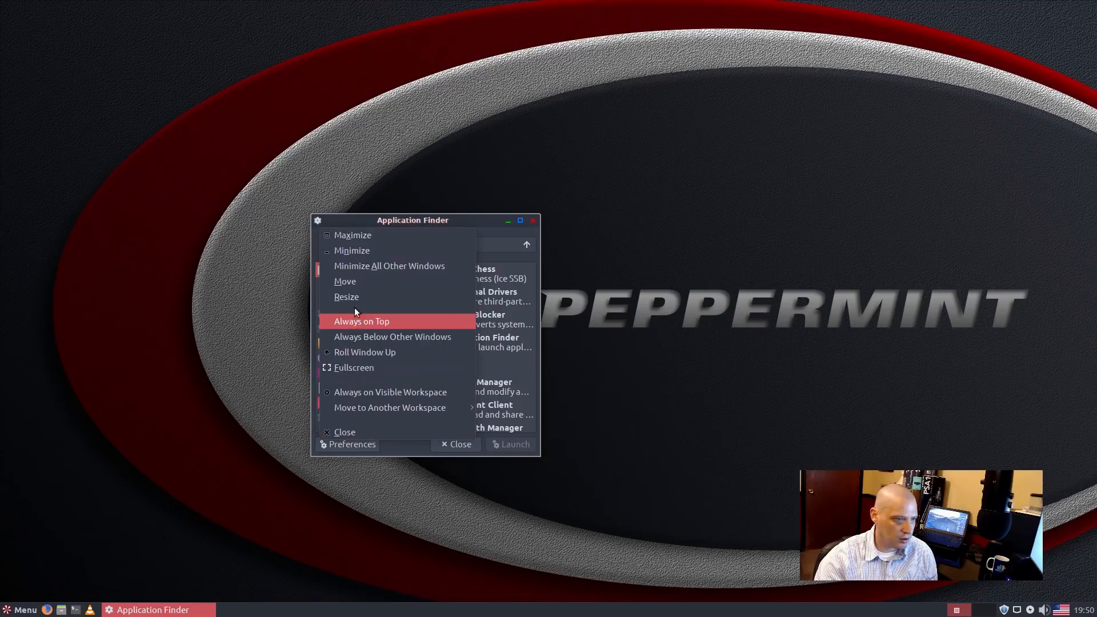
{"action": "left_click", "coordinate": [452, 220]}
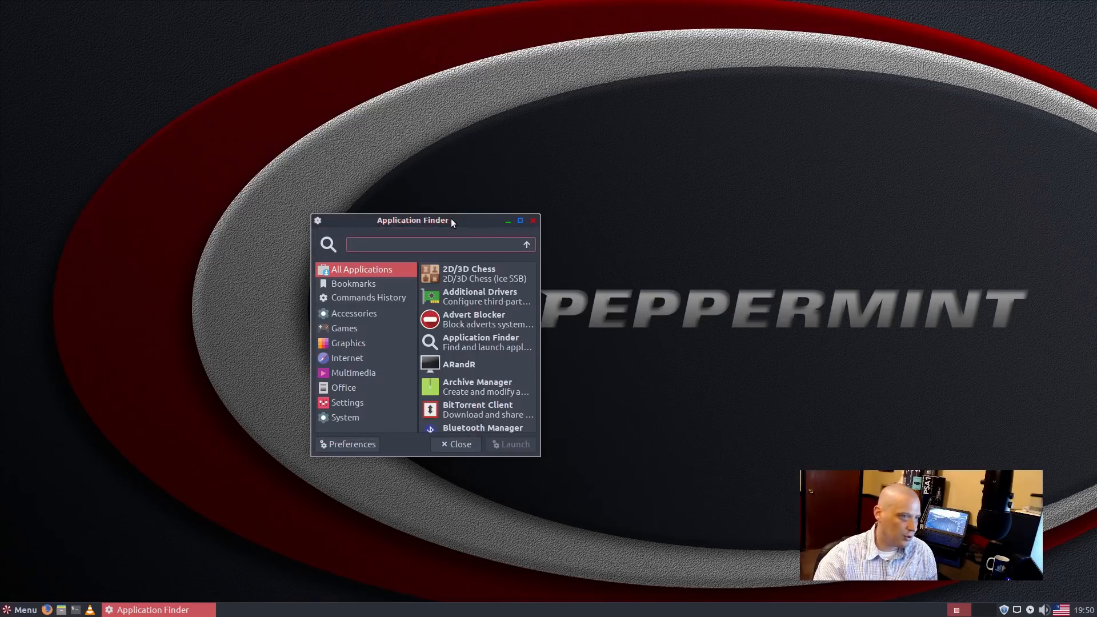
{"action": "left_click", "coordinate": [427, 246]}
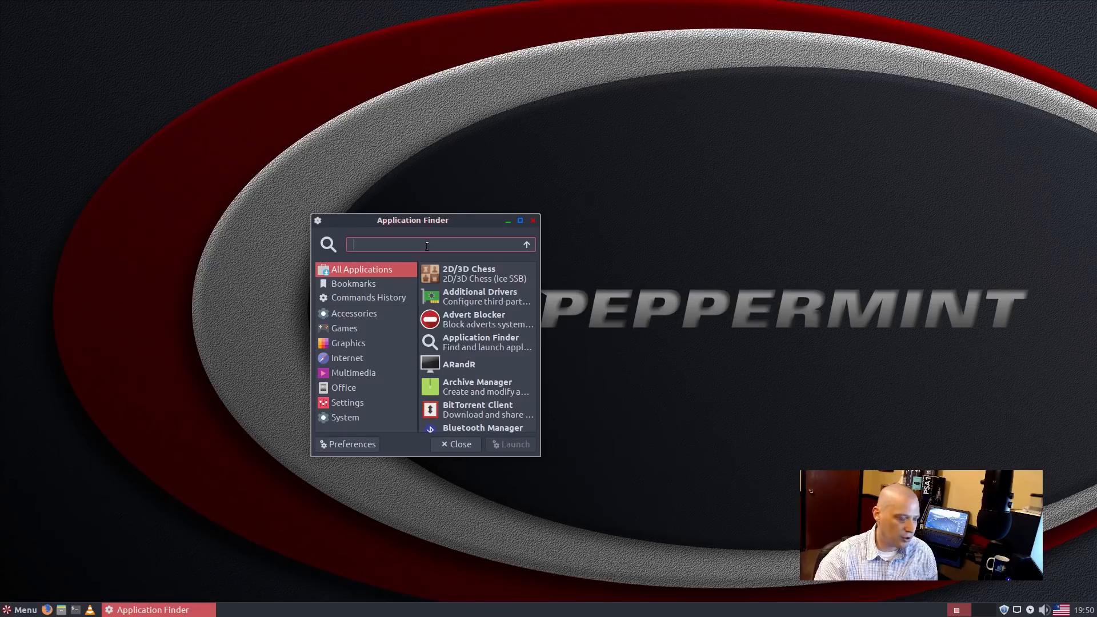
{"action": "type", "text": "htop"}
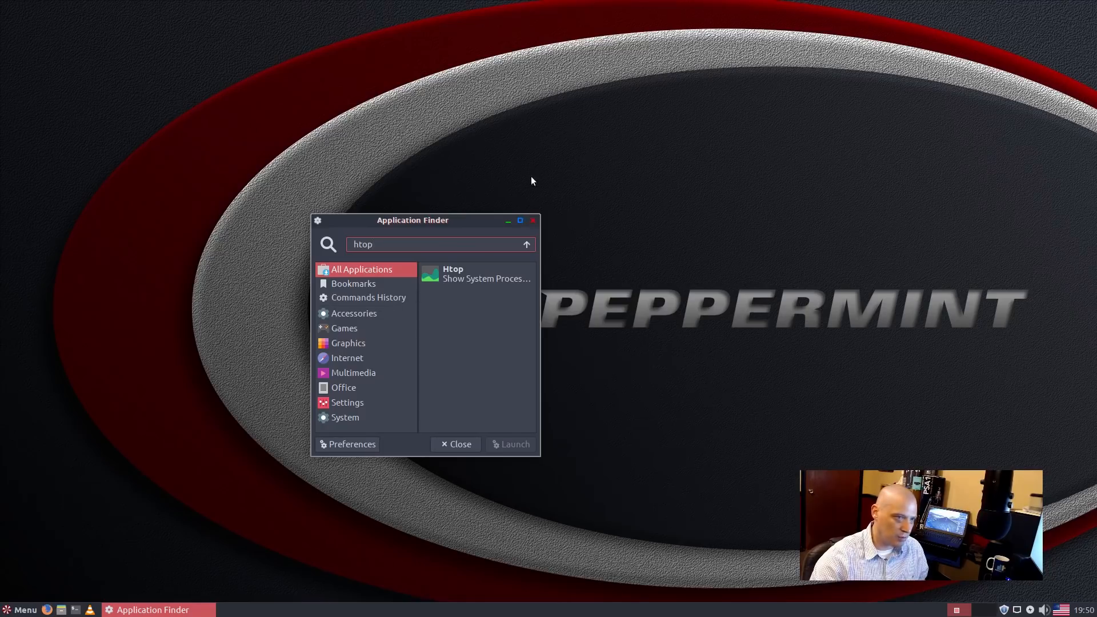
{"action": "left_click", "coordinate": [534, 222]}
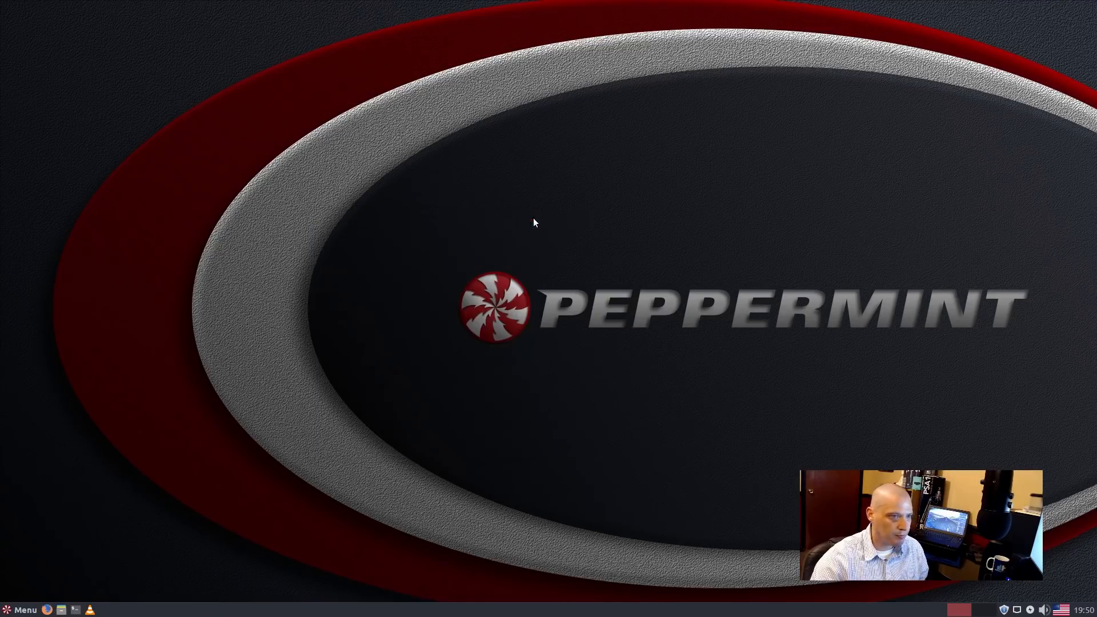
Step: Launch Archive Manager from Accessories, view its About information, then close it
{"action": "left_click", "coordinate": [22, 610]}
{"action": "left_click", "coordinate": [42, 369]}
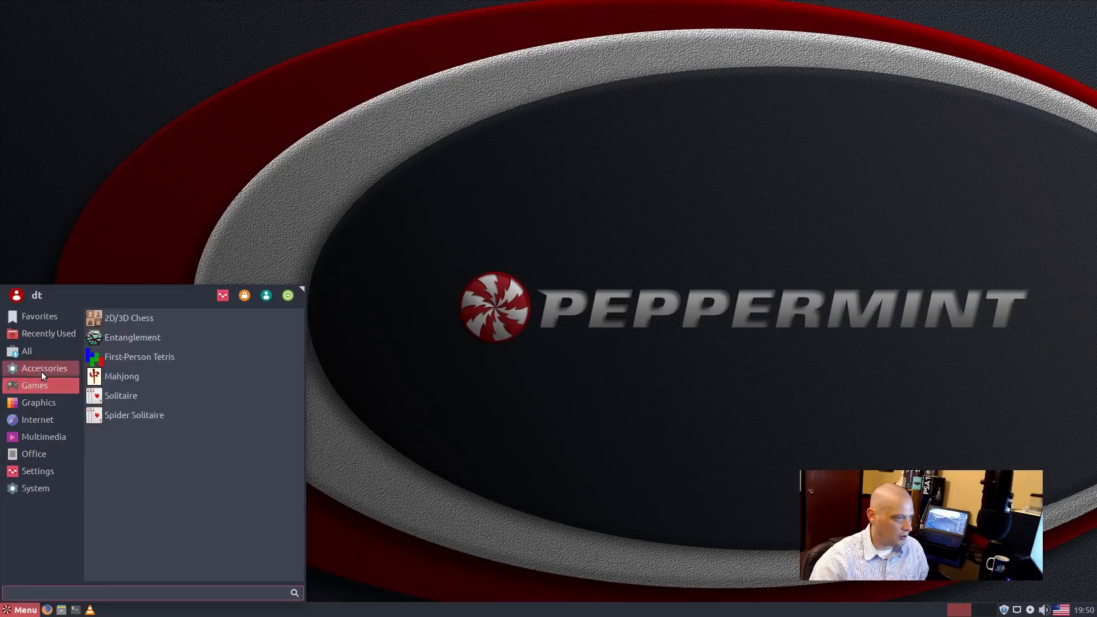
{"action": "left_click", "coordinate": [200, 343]}
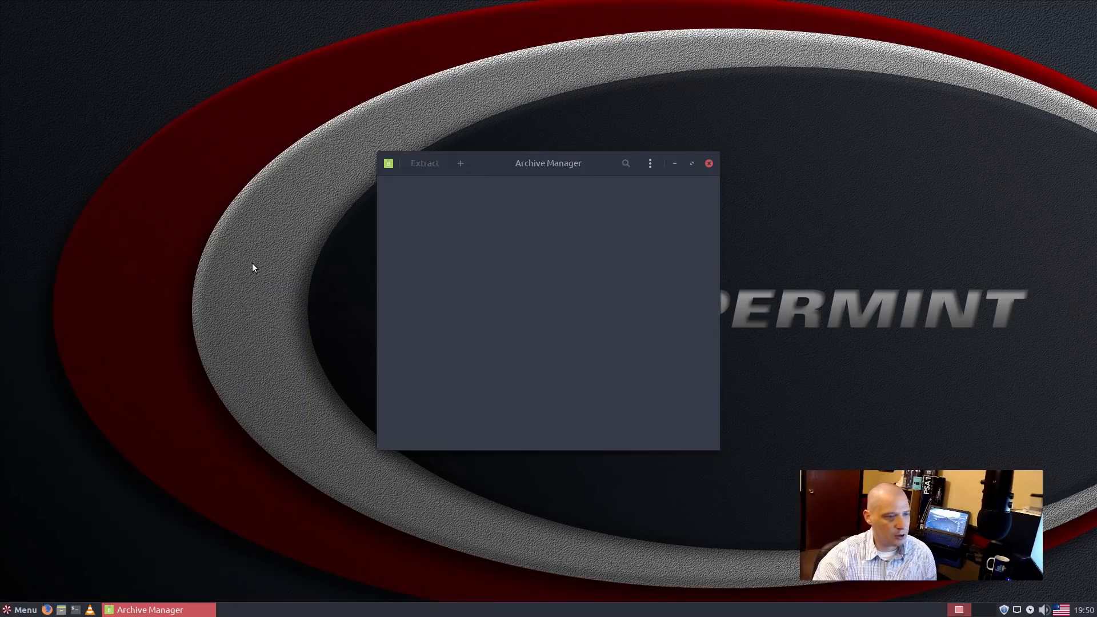
{"action": "left_click", "coordinate": [390, 164]}
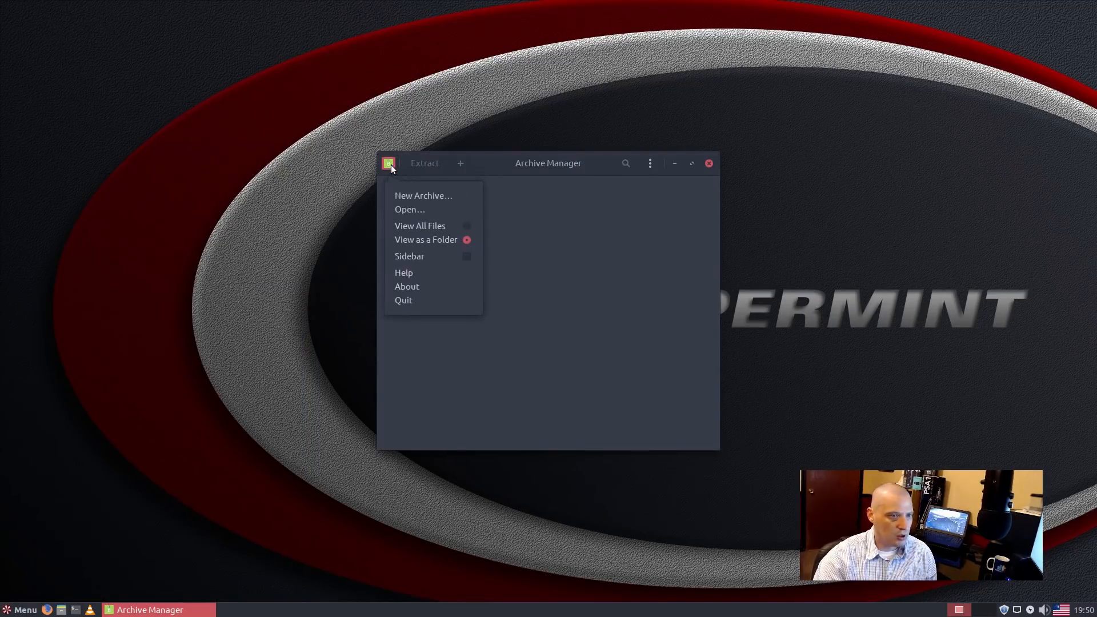
{"action": "left_click", "coordinate": [423, 292]}
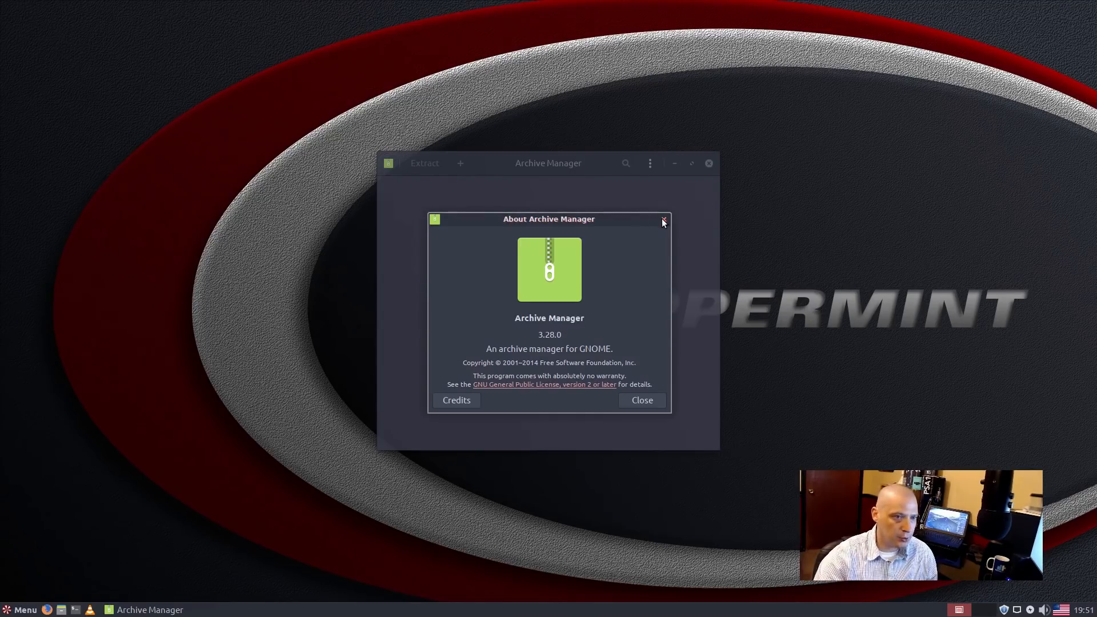
{"action": "left_click", "coordinate": [710, 164]}
{"action": "left_click", "coordinate": [28, 611]}
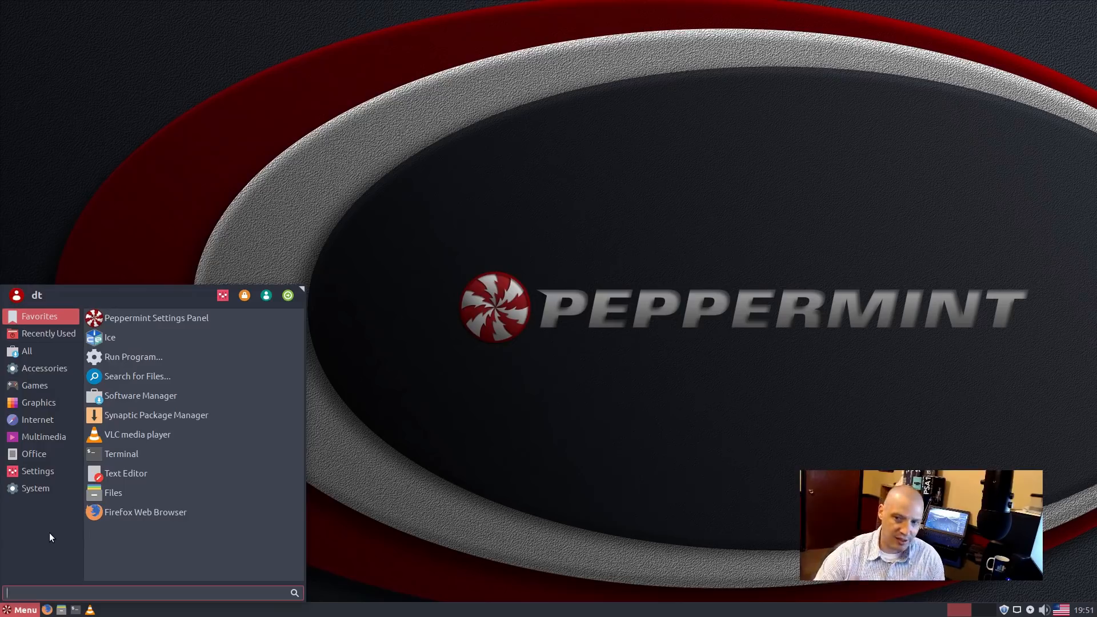
Step: Launch Calculator, view its About box showing mate-calc 1.20.1, then close it
{"action": "mouse_move", "coordinate": [67, 367]}
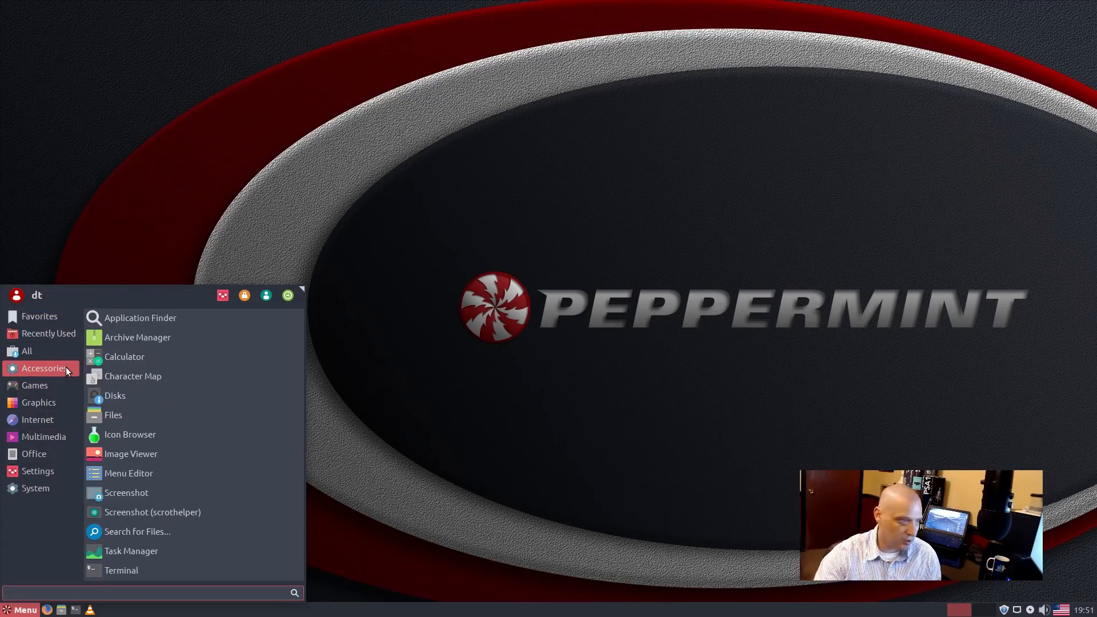
{"action": "left_click", "coordinate": [140, 359]}
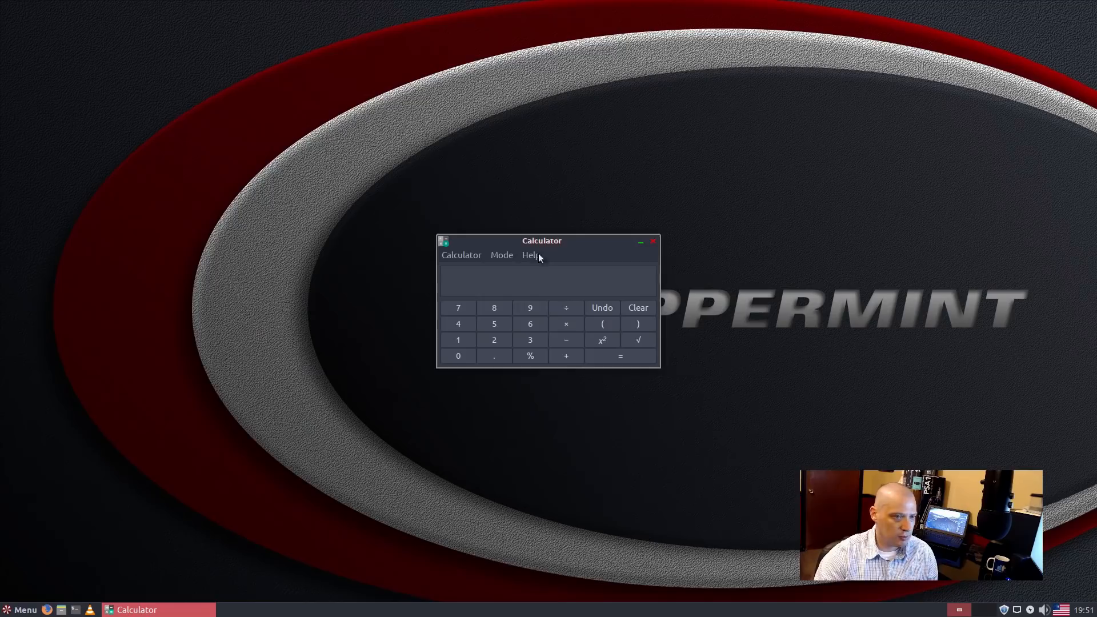
{"action": "left_click", "coordinate": [460, 255]}
{"action": "mouse_move", "coordinate": [531, 255]}
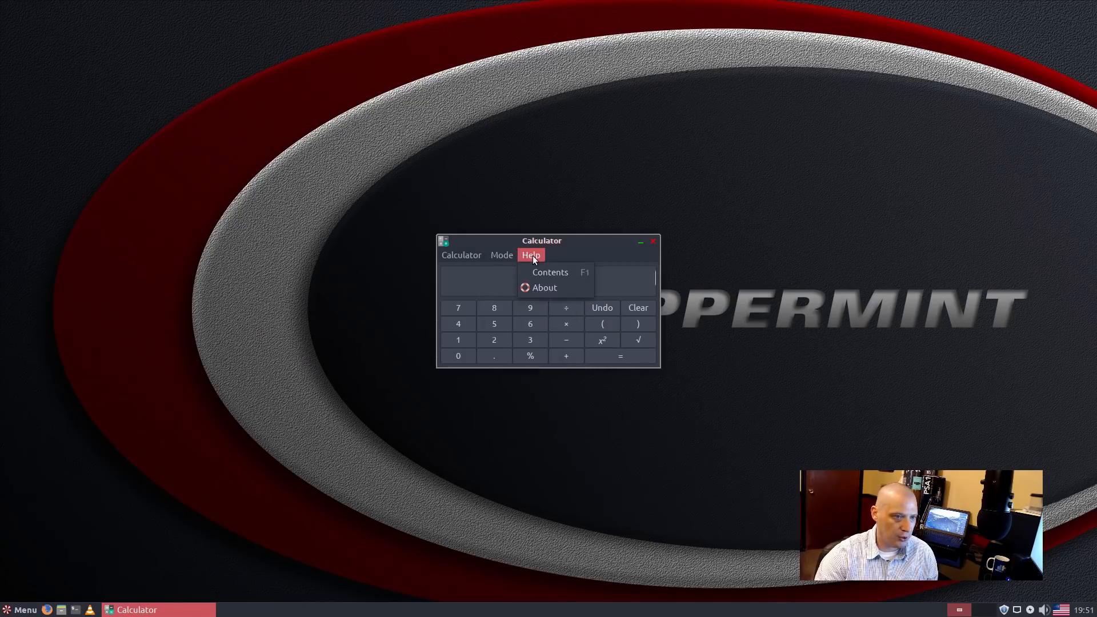
{"action": "left_click", "coordinate": [536, 289]}
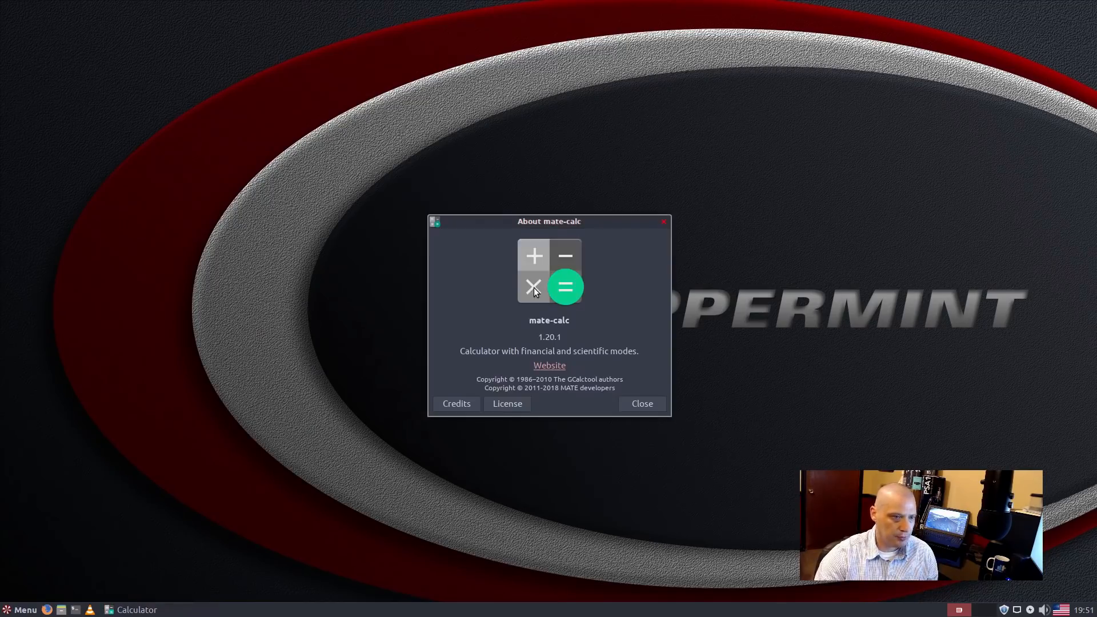
{"action": "left_click", "coordinate": [663, 221]}
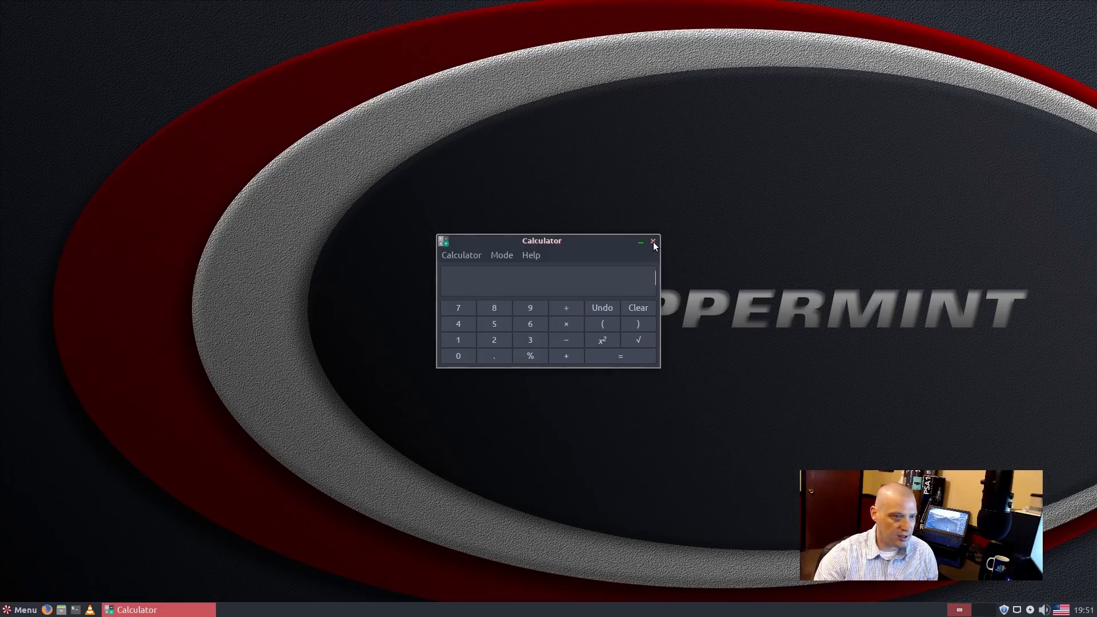
{"action": "left_click", "coordinate": [653, 242]}
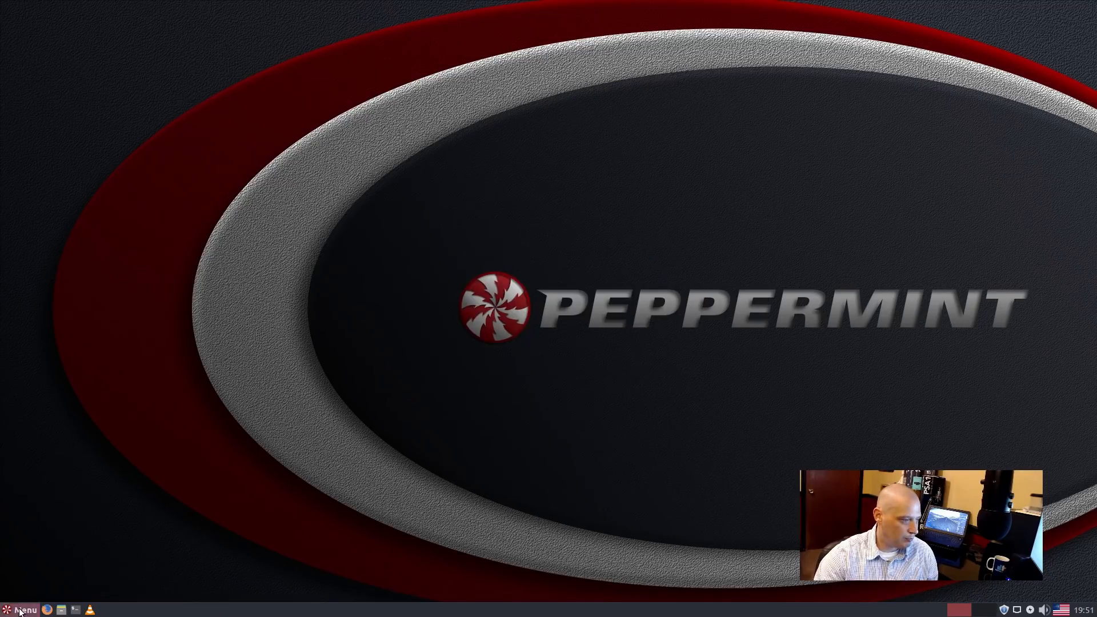
{"action": "left_click", "coordinate": [21, 610]}
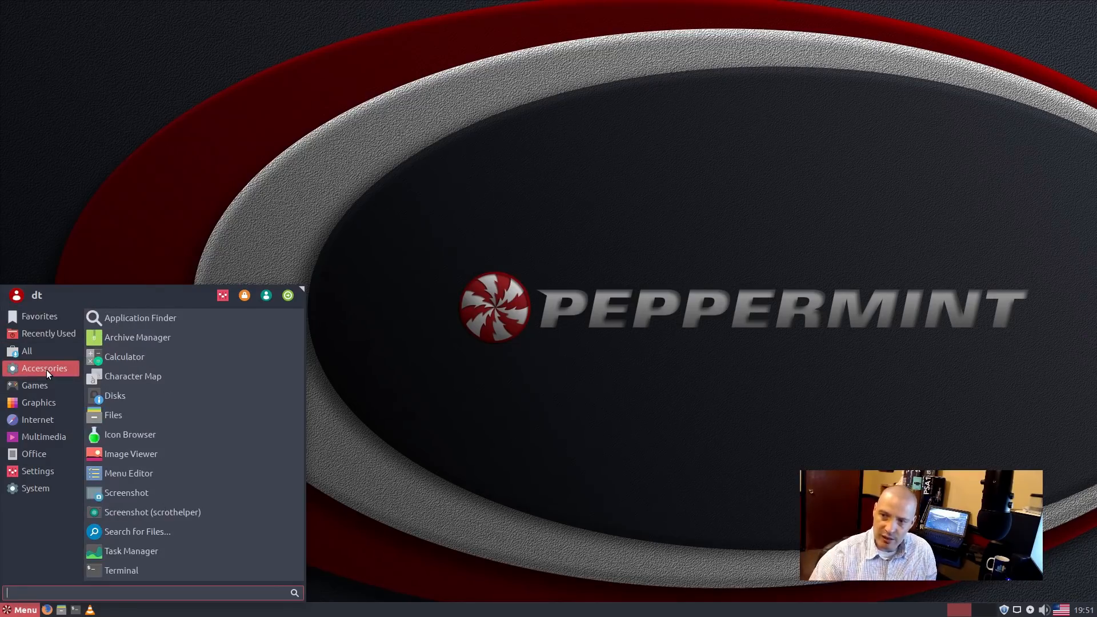
Step: Launch Character Map, view its About box showing version 10.0.4, then close it
{"action": "left_click", "coordinate": [183, 376]}
{"action": "left_click", "coordinate": [360, 145]}
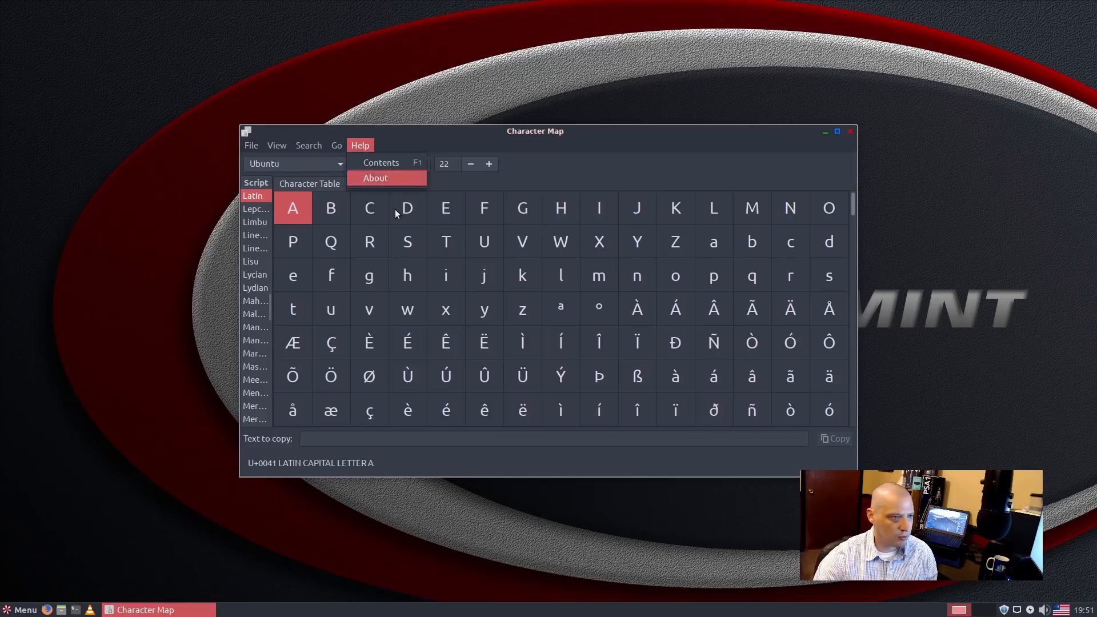
{"action": "left_click", "coordinate": [382, 185]}
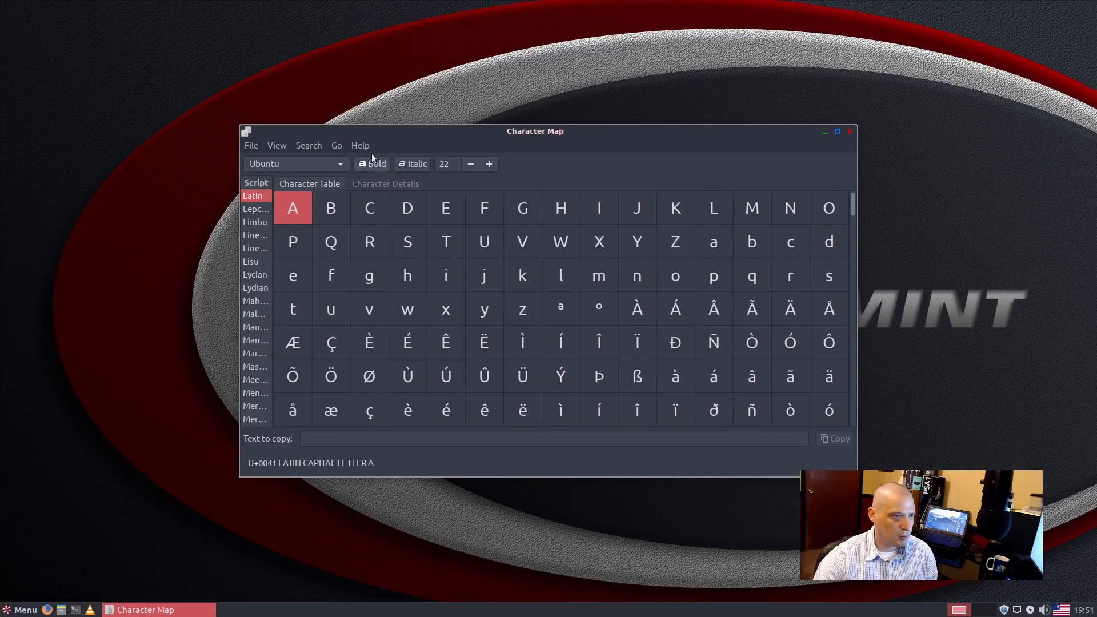
{"action": "left_click", "coordinate": [360, 145]}
{"action": "left_click", "coordinate": [372, 180]}
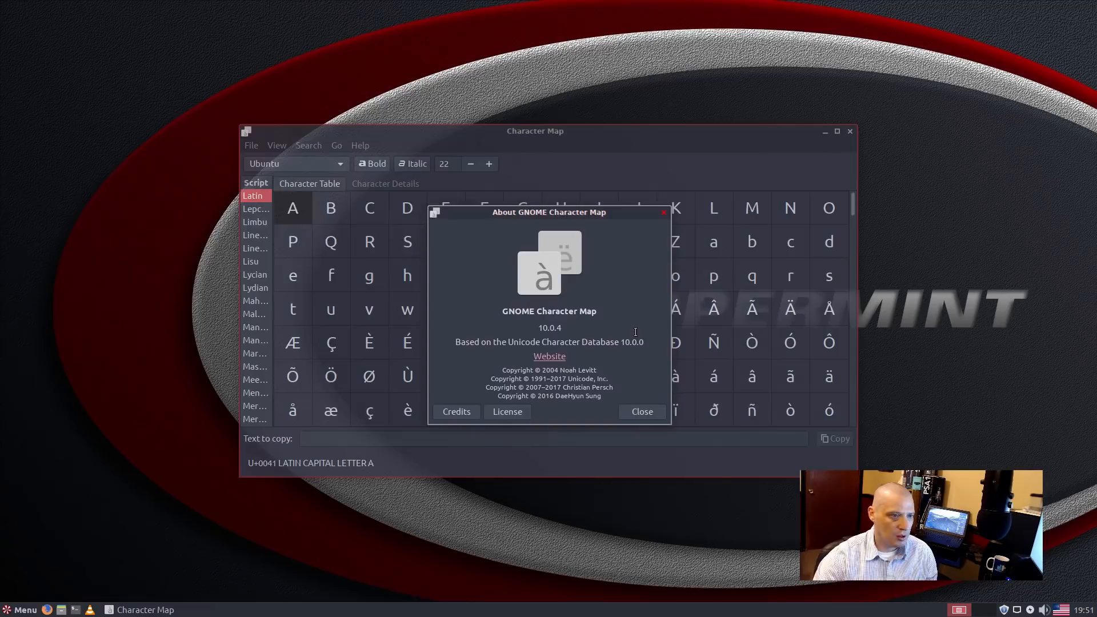
{"action": "left_click", "coordinate": [664, 211]}
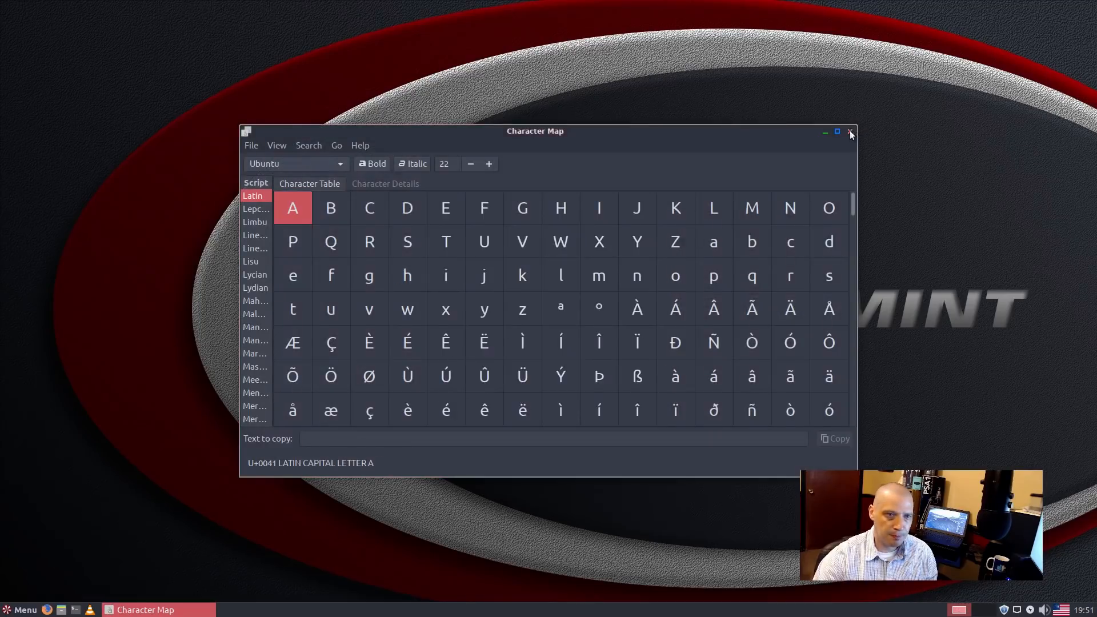
{"action": "left_click", "coordinate": [851, 132]}
{"action": "left_click", "coordinate": [21, 610]}
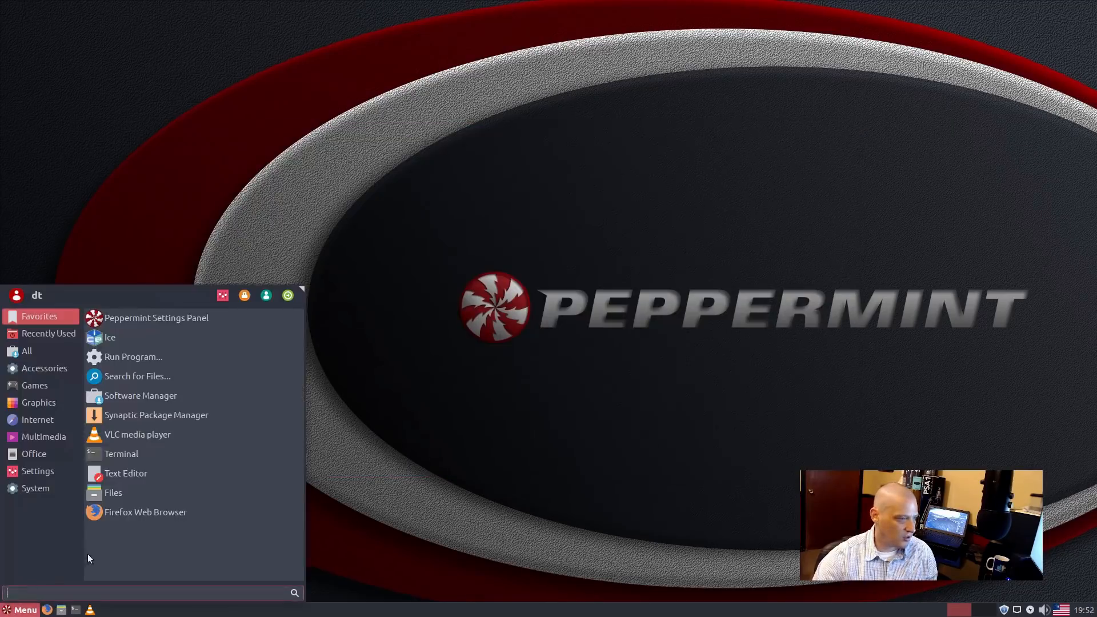
{"action": "left_click", "coordinate": [47, 369]}
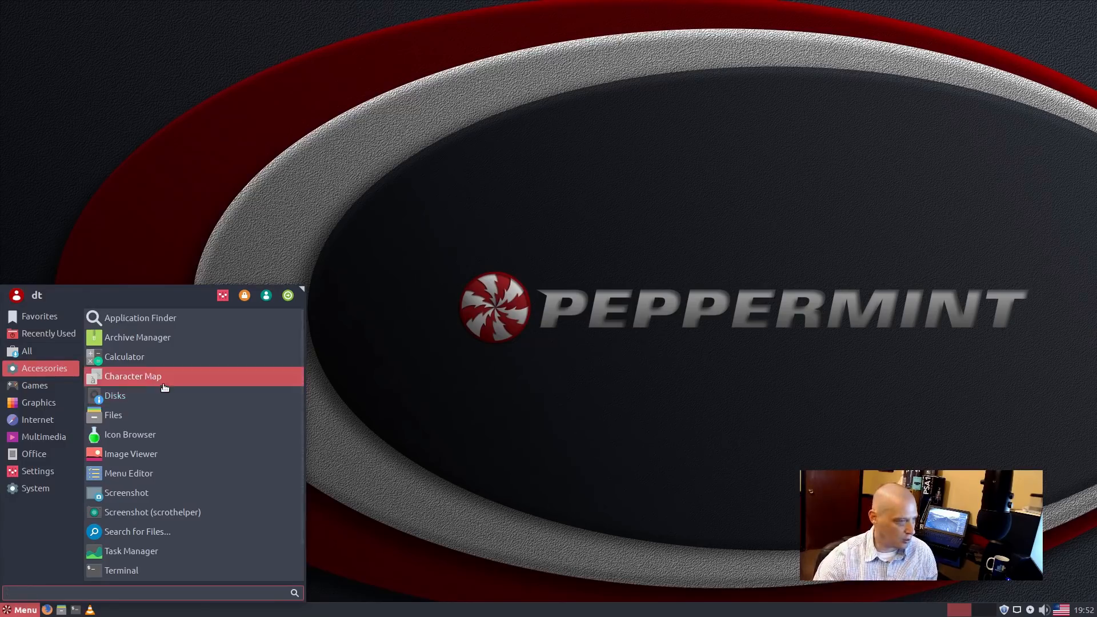
{"action": "left_click", "coordinate": [134, 420]}
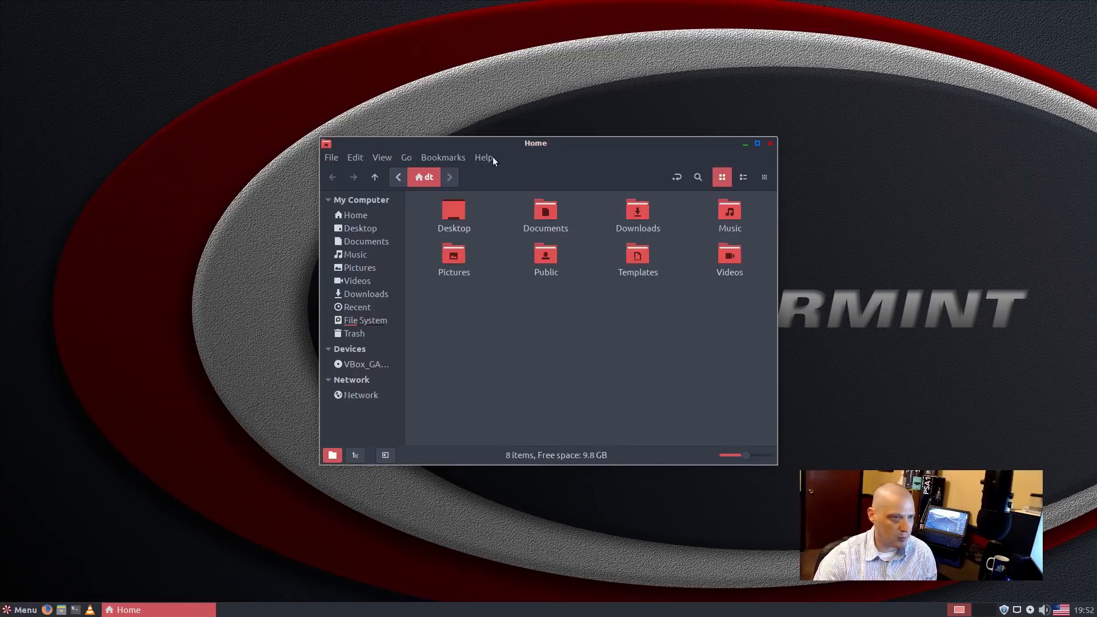
{"action": "left_click", "coordinate": [493, 158]}
{"action": "left_click", "coordinate": [495, 191]}
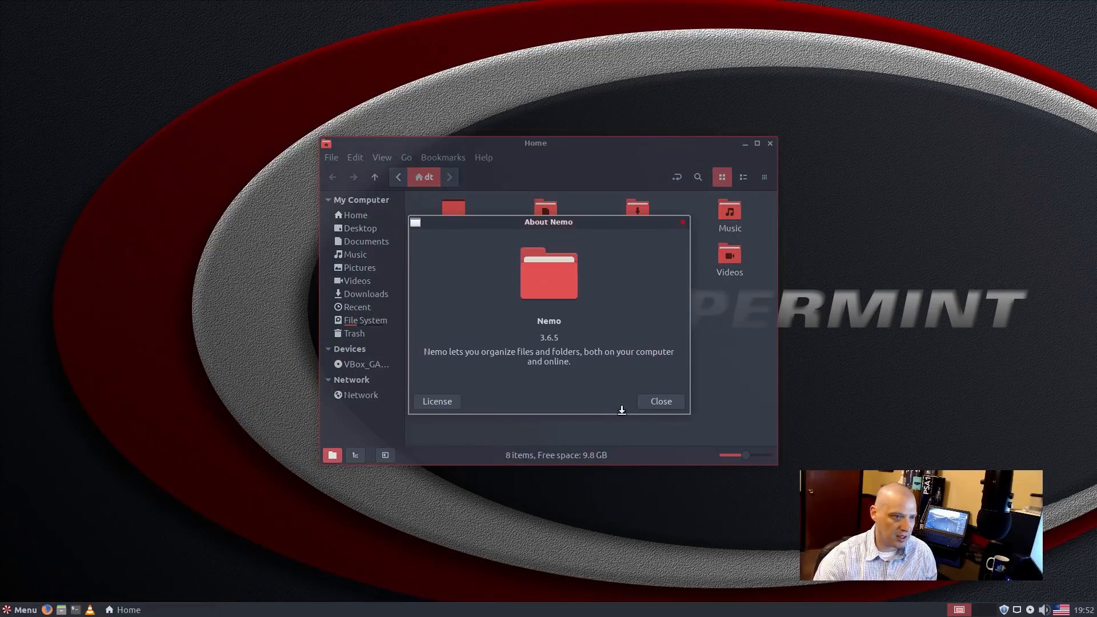
{"action": "left_click", "coordinate": [684, 222]}
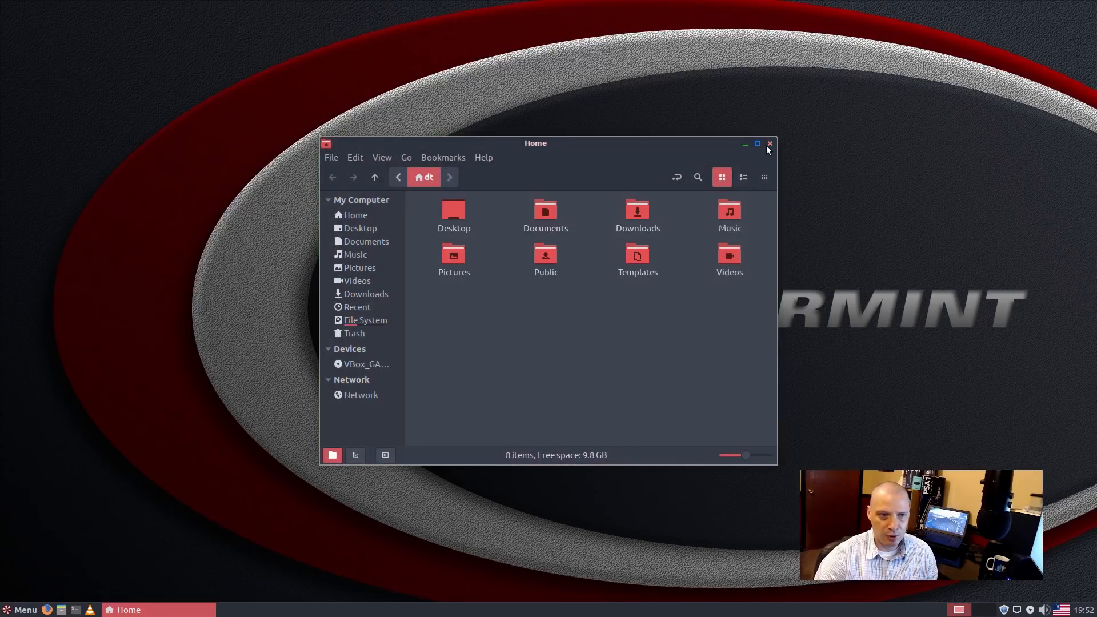
{"action": "left_click", "coordinate": [769, 144]}
{"action": "left_click", "coordinate": [22, 610]}
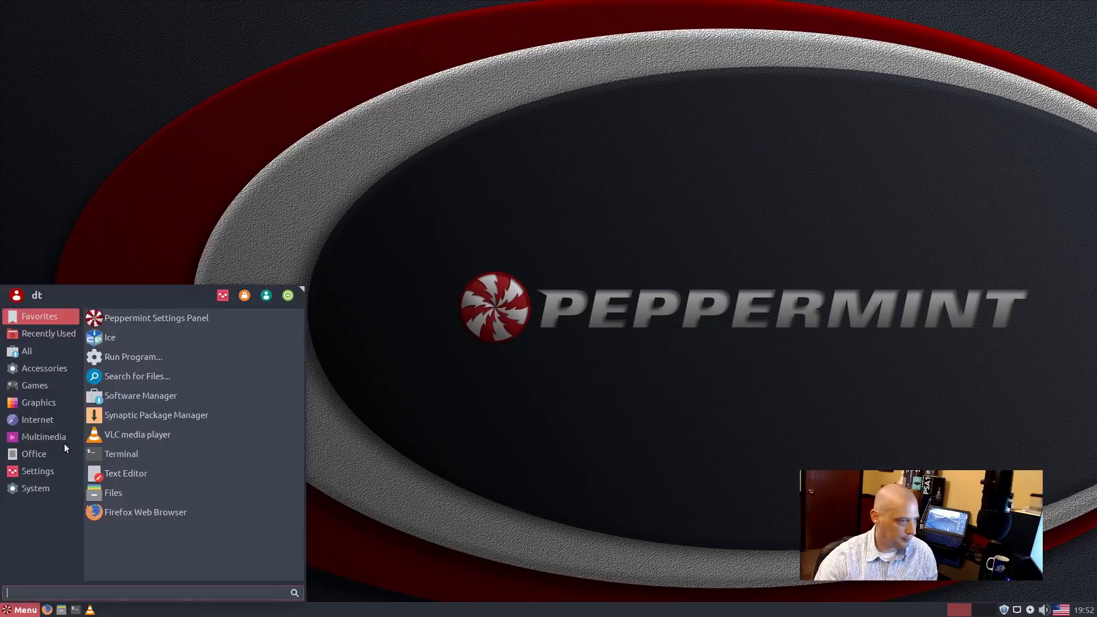
Step: Launch MenuLibre from Accessories, shift its window left, then close it
{"action": "left_click", "coordinate": [47, 369]}
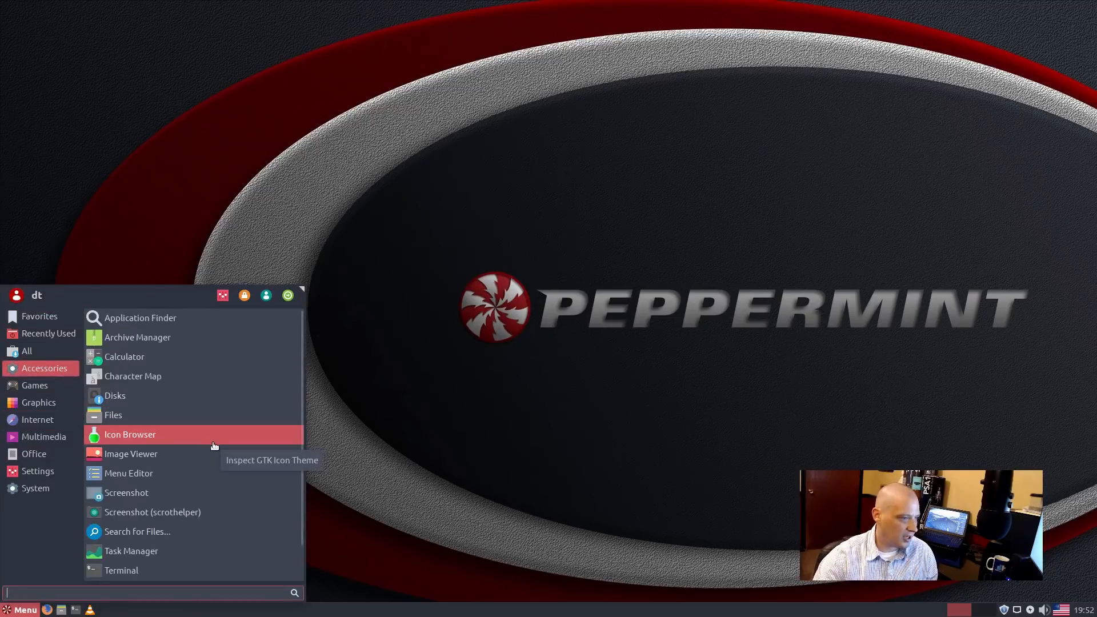
{"action": "left_click", "coordinate": [209, 480]}
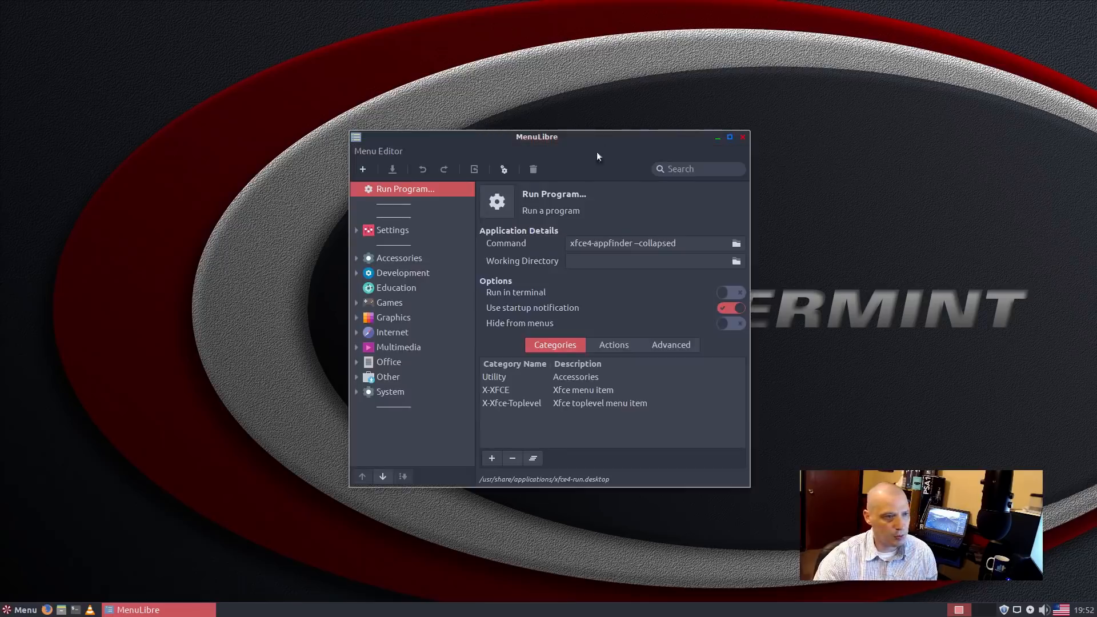
{"action": "left_click_drag", "start_coordinate": [595, 139], "coordinate": [540, 137]}
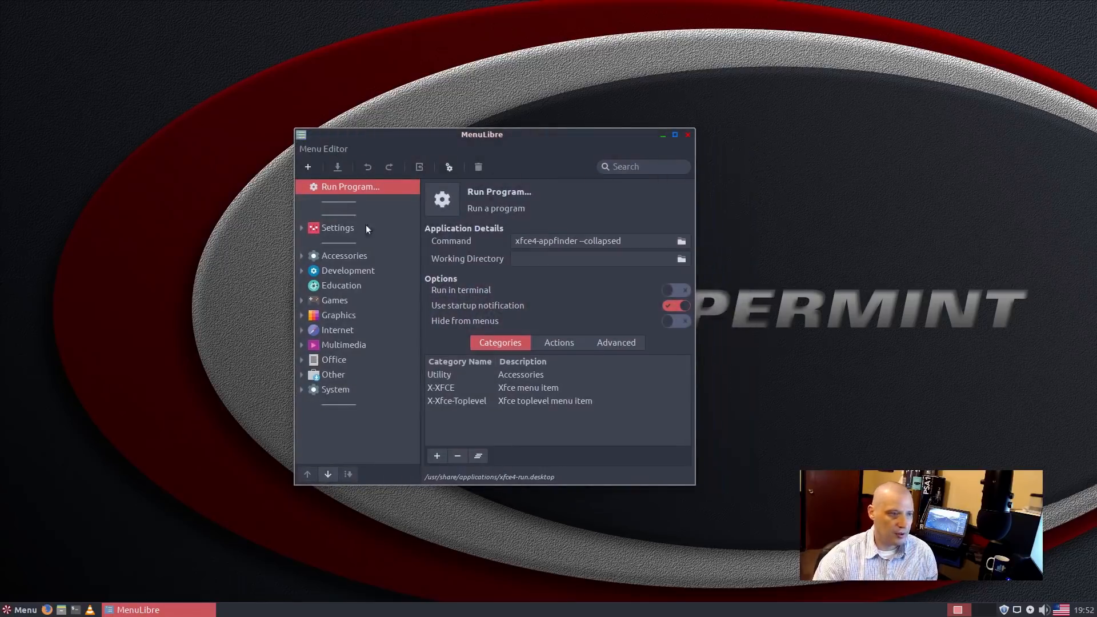
{"action": "left_click", "coordinate": [26, 610]}
{"action": "left_click", "coordinate": [439, 155]}
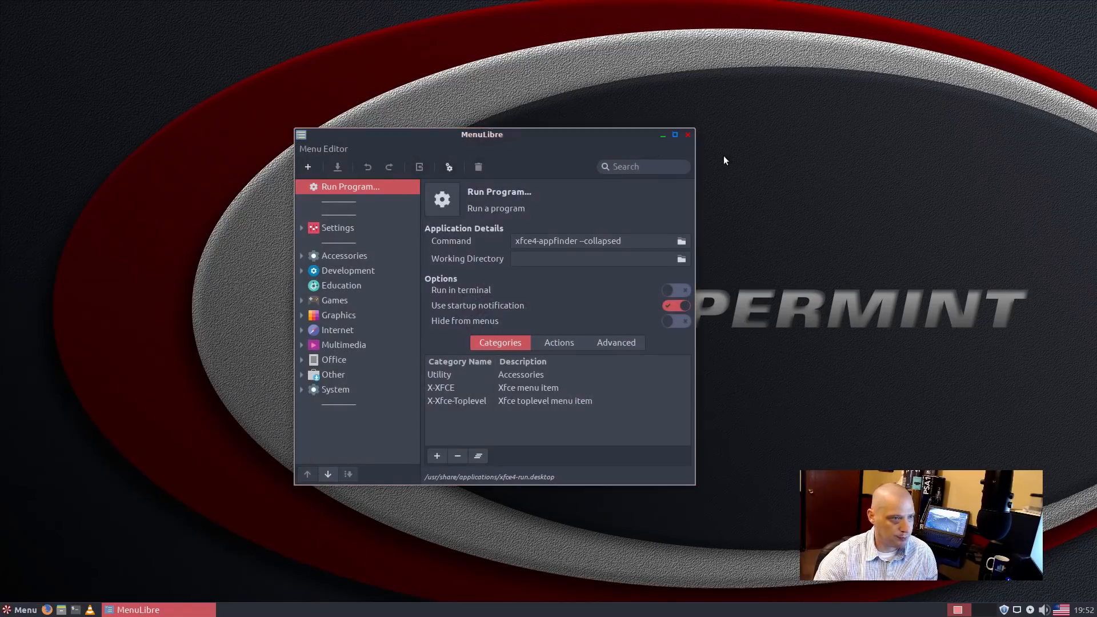
{"action": "left_click", "coordinate": [688, 134]}
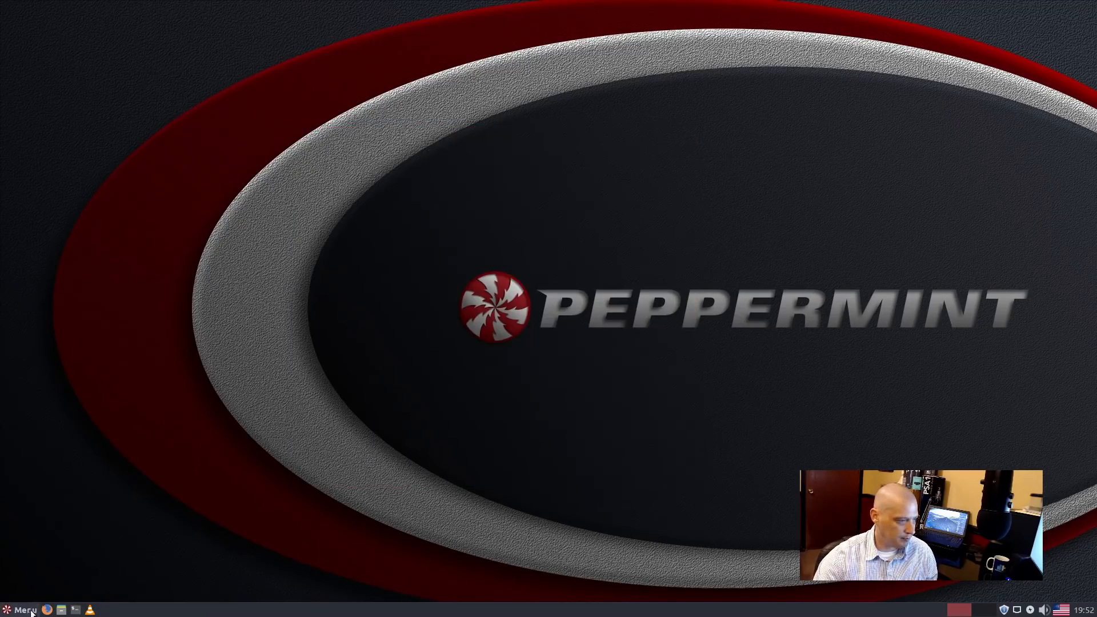
{"action": "left_click", "coordinate": [26, 610]}
{"action": "left_click", "coordinate": [58, 407]}
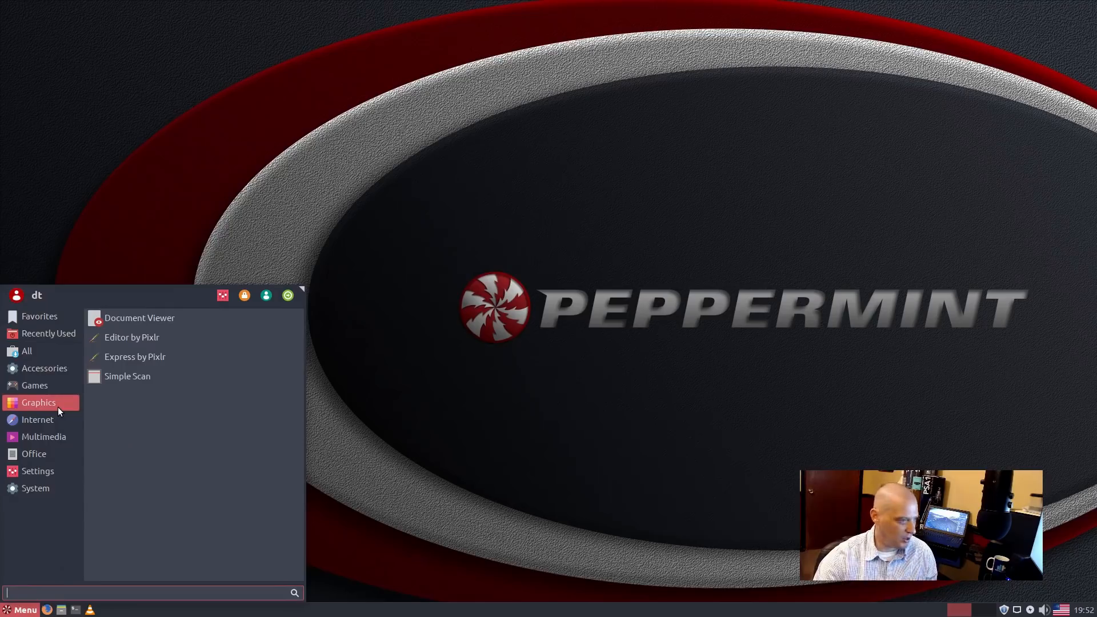
{"action": "left_click", "coordinate": [54, 367]}
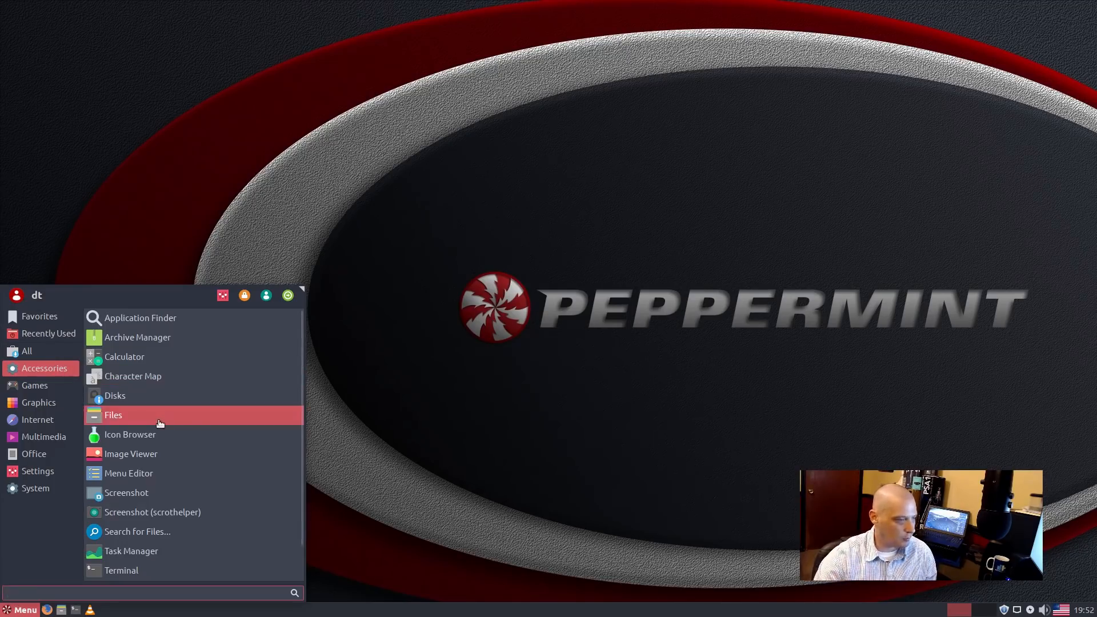
{"action": "scroll", "coordinate": [220, 490], "scroll_direction": "down", "scroll_amount": 2}
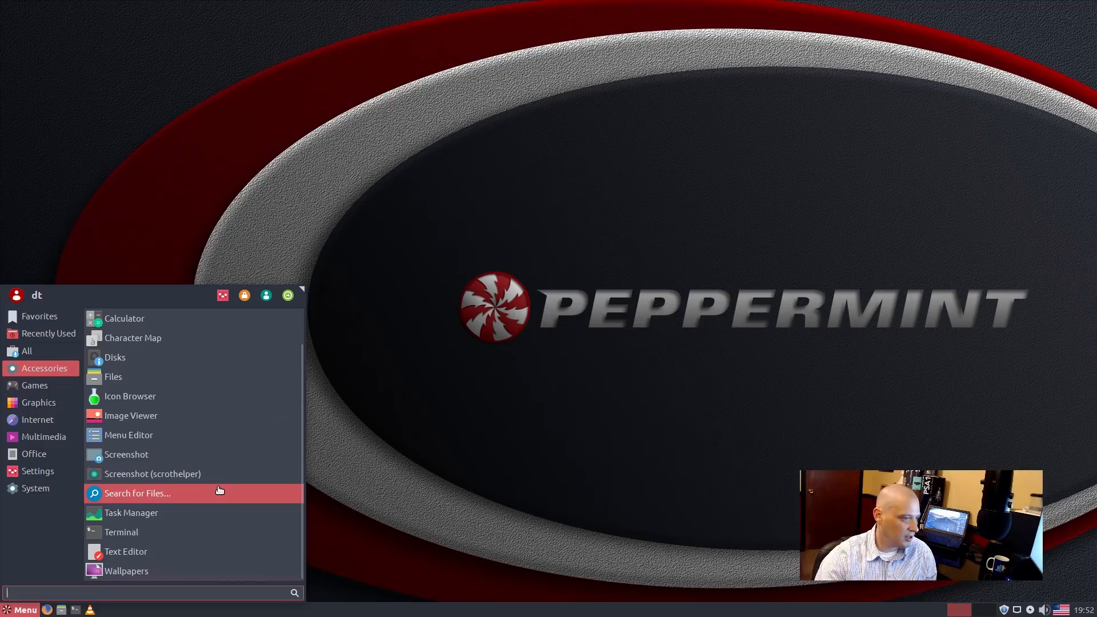
{"action": "left_click", "coordinate": [212, 521]}
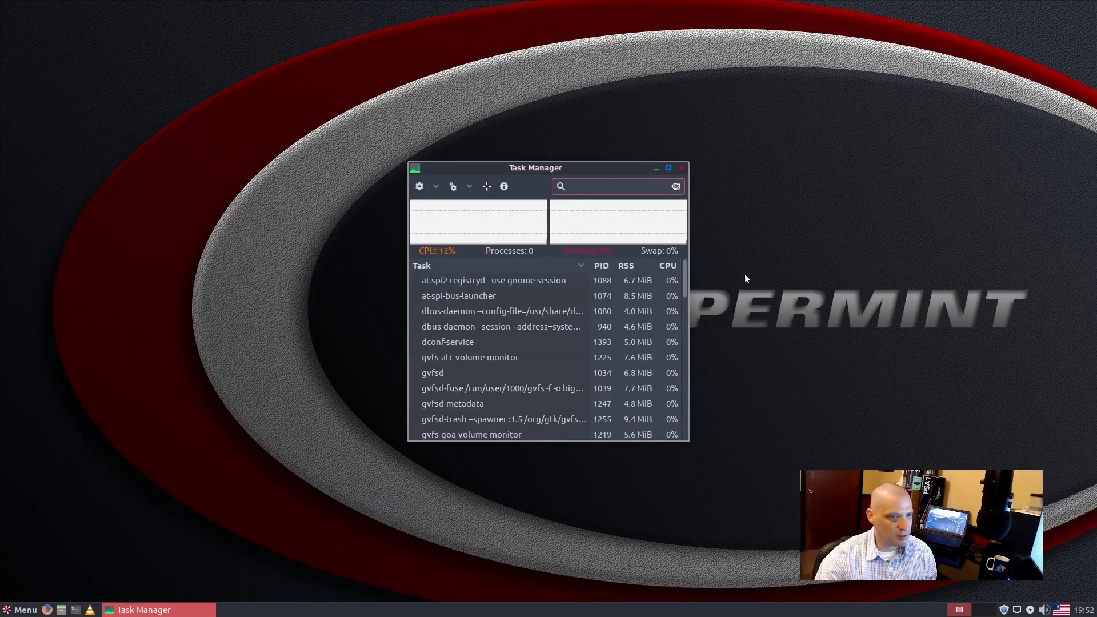
{"action": "left_click_drag", "start_coordinate": [636, 168], "coordinate": [814, 141]}
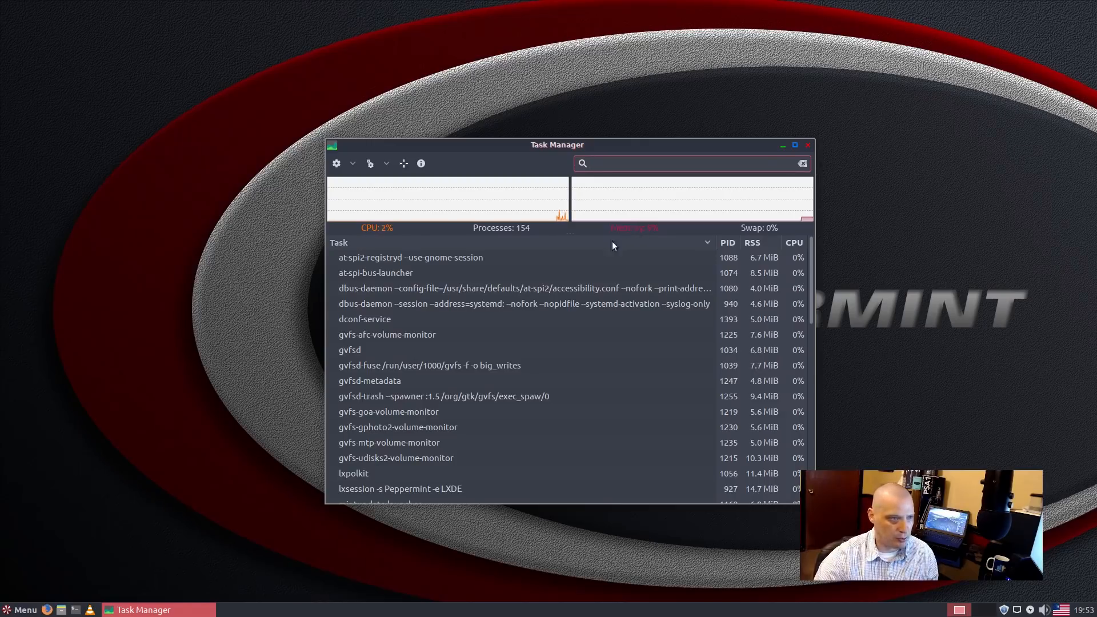
{"action": "left_click", "coordinate": [809, 146]}
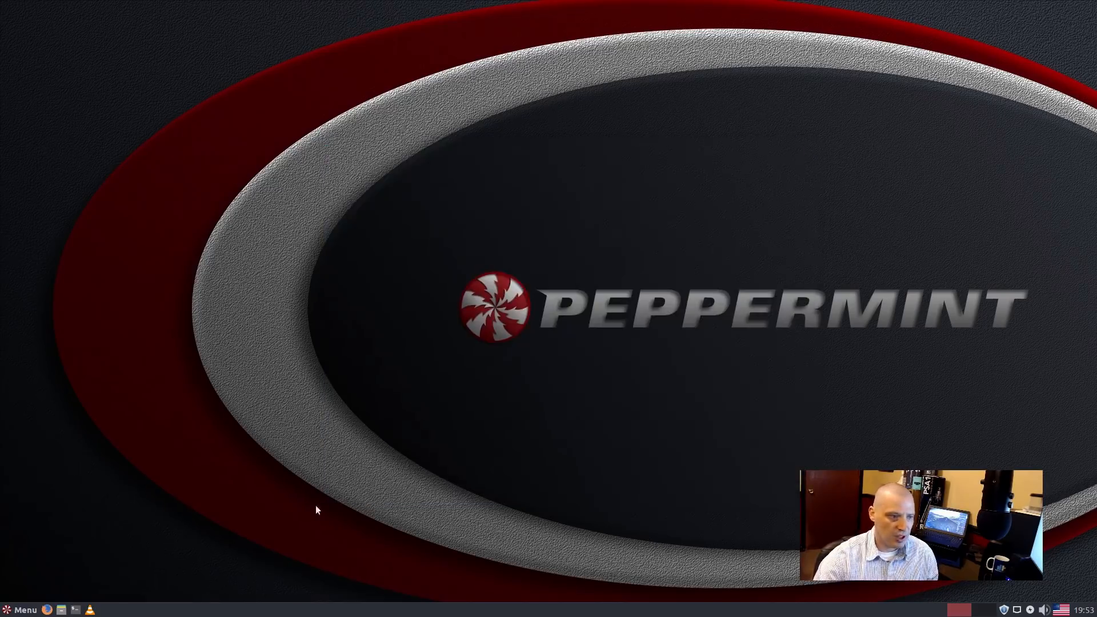
{"action": "left_click", "coordinate": [20, 610]}
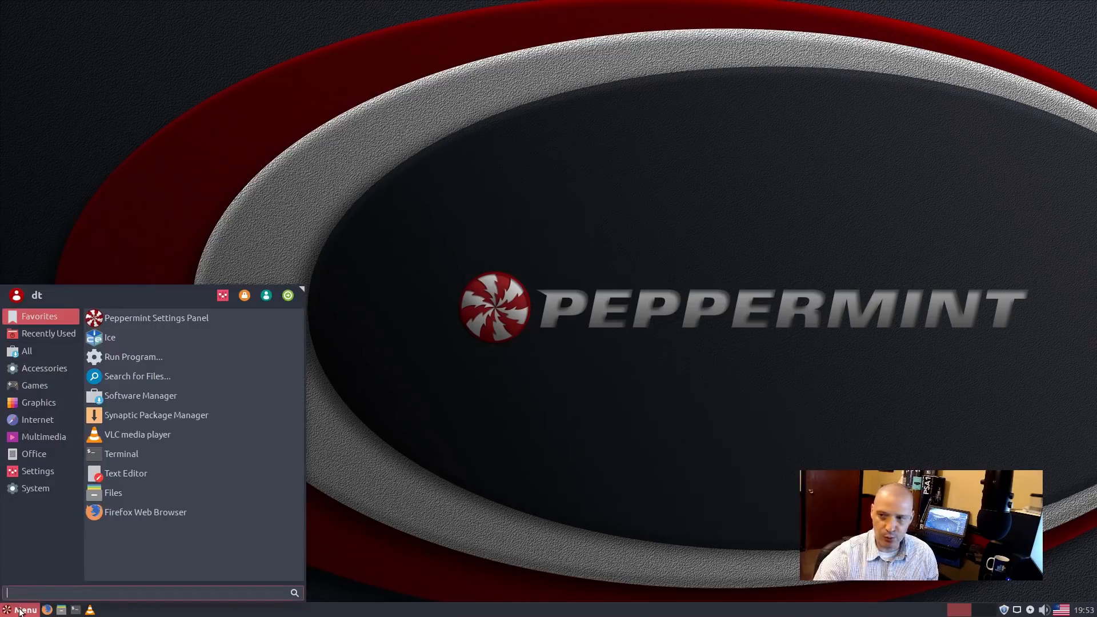
{"action": "left_click", "coordinate": [67, 372]}
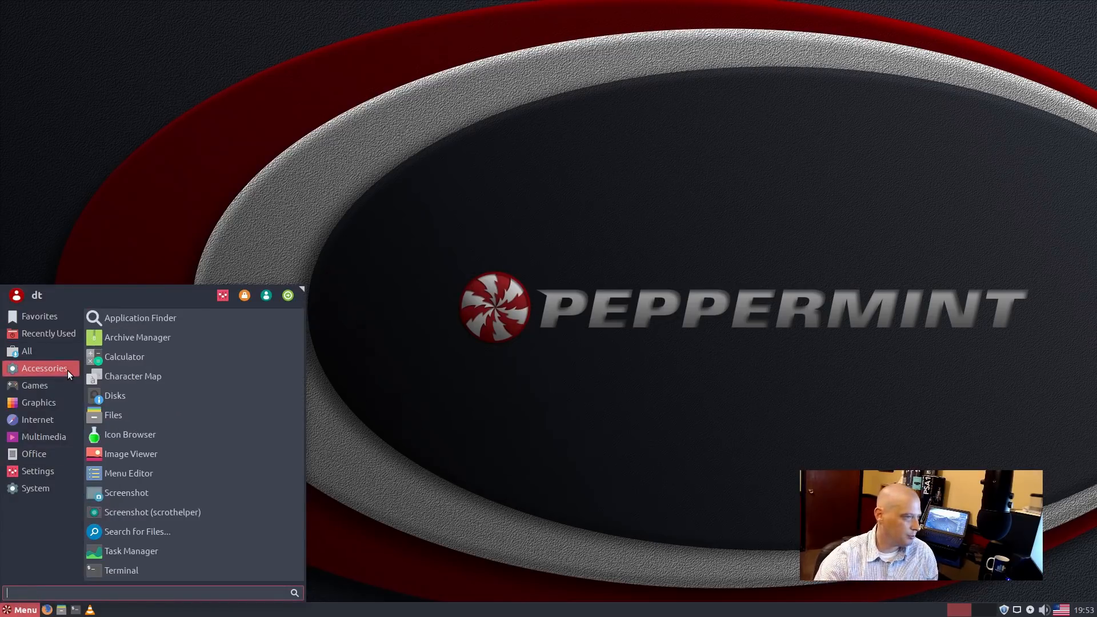
{"action": "scroll", "coordinate": [166, 458], "scroll_direction": "down", "scroll_amount": 1}
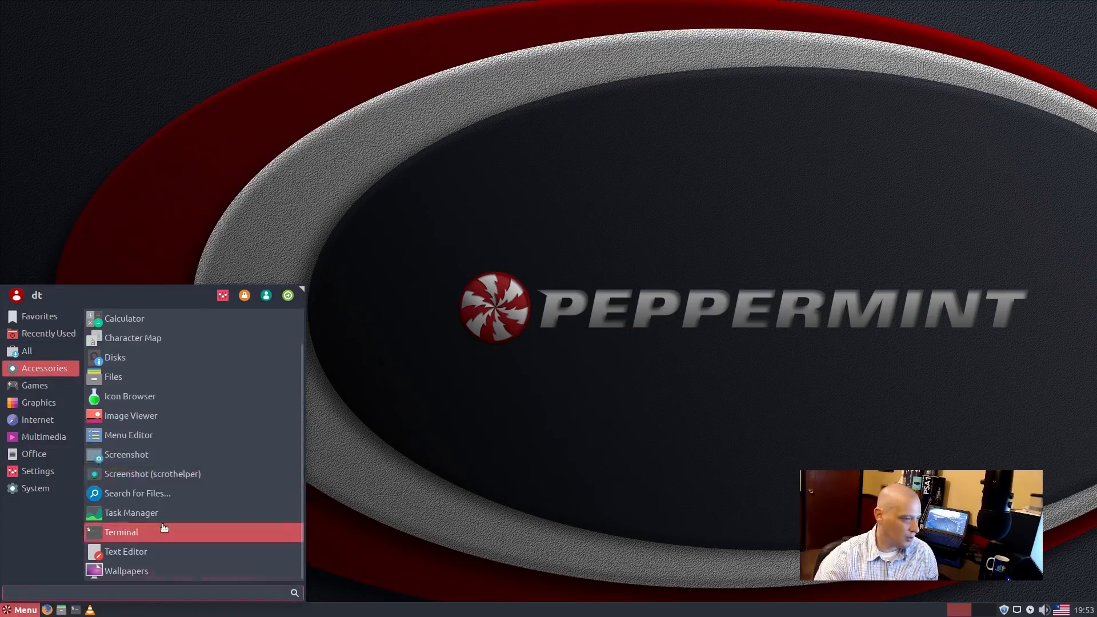
{"action": "left_click", "coordinate": [164, 528]}
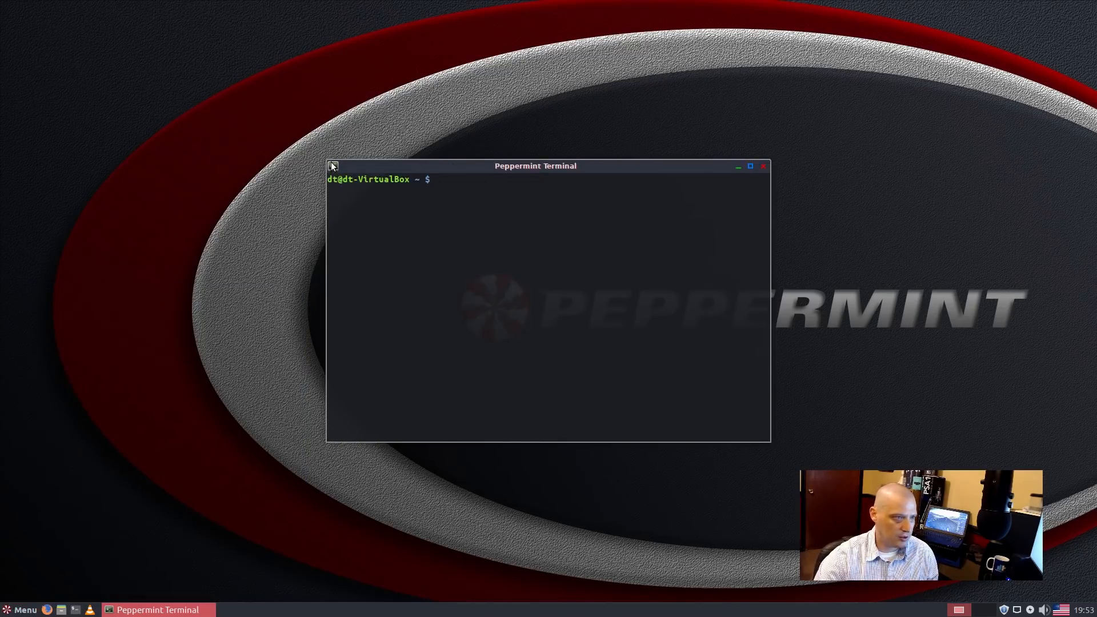
{"action": "left_click", "coordinate": [333, 165]}
{"action": "left_click", "coordinate": [677, 238]}
{"action": "right_click", "coordinate": [674, 190]}
{"action": "left_click", "coordinate": [462, 148]}
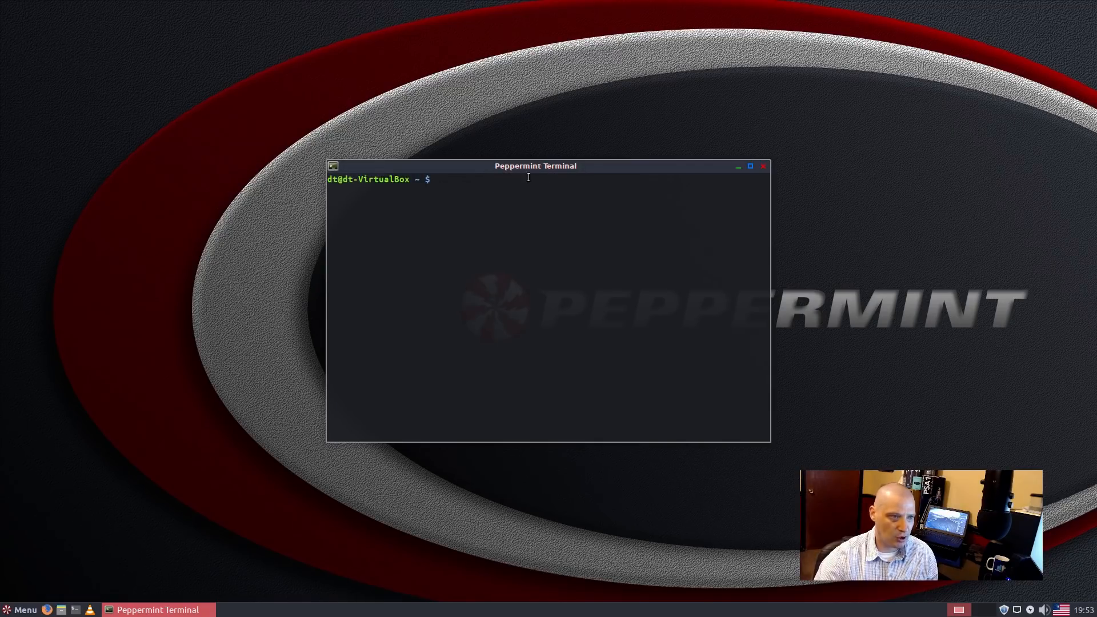
Step: Close the terminal and launch the Text Editor from Accessories
{"action": "left_click", "coordinate": [763, 166]}
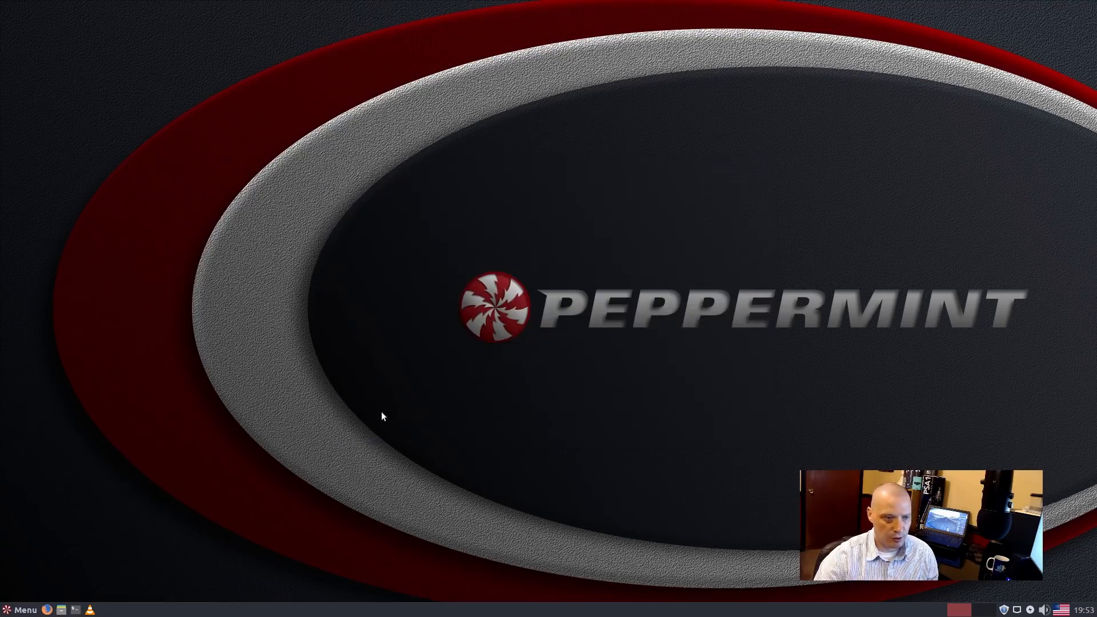
{"action": "left_click", "coordinate": [23, 611]}
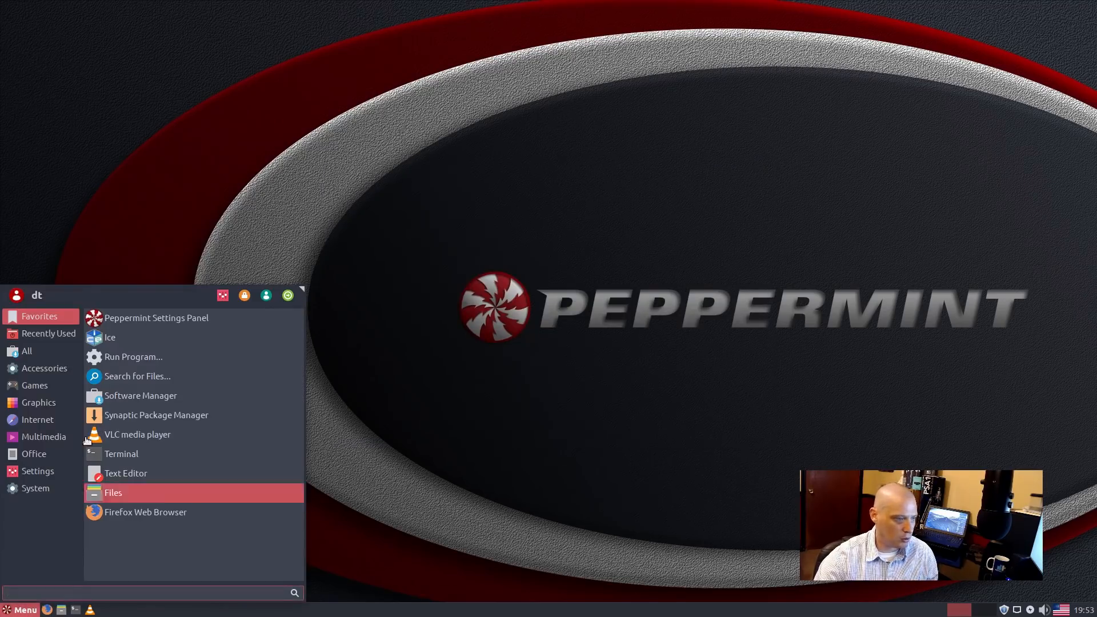
{"action": "left_click", "coordinate": [47, 380]}
{"action": "mouse_move", "coordinate": [45, 366]}
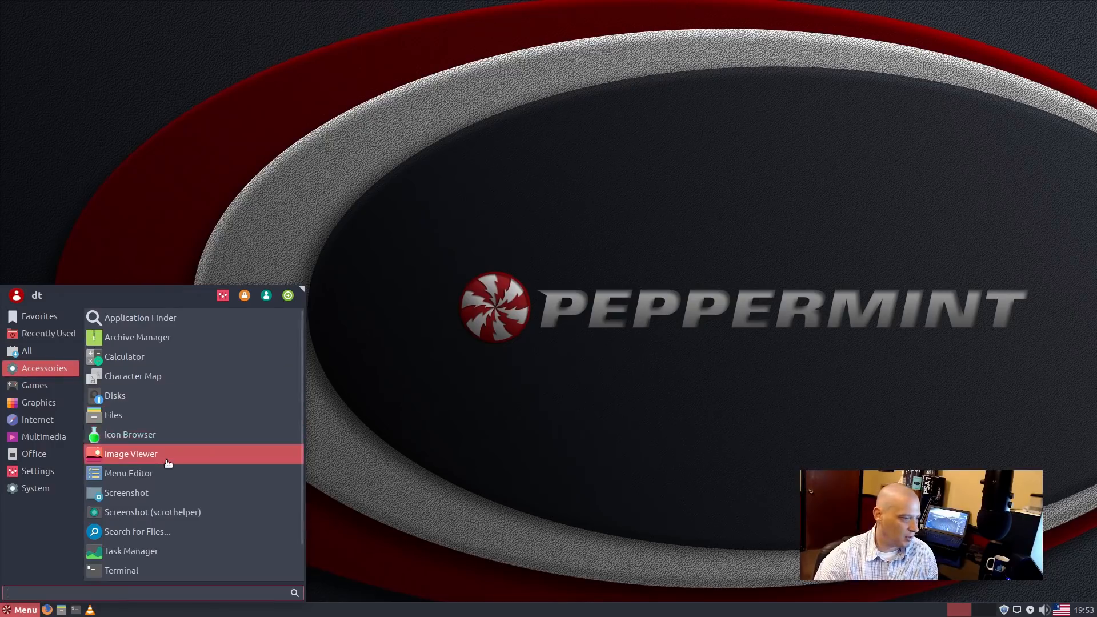
{"action": "scroll", "coordinate": [166, 458], "scroll_direction": "down", "scroll_amount": 2}
{"action": "left_click", "coordinate": [156, 551]}
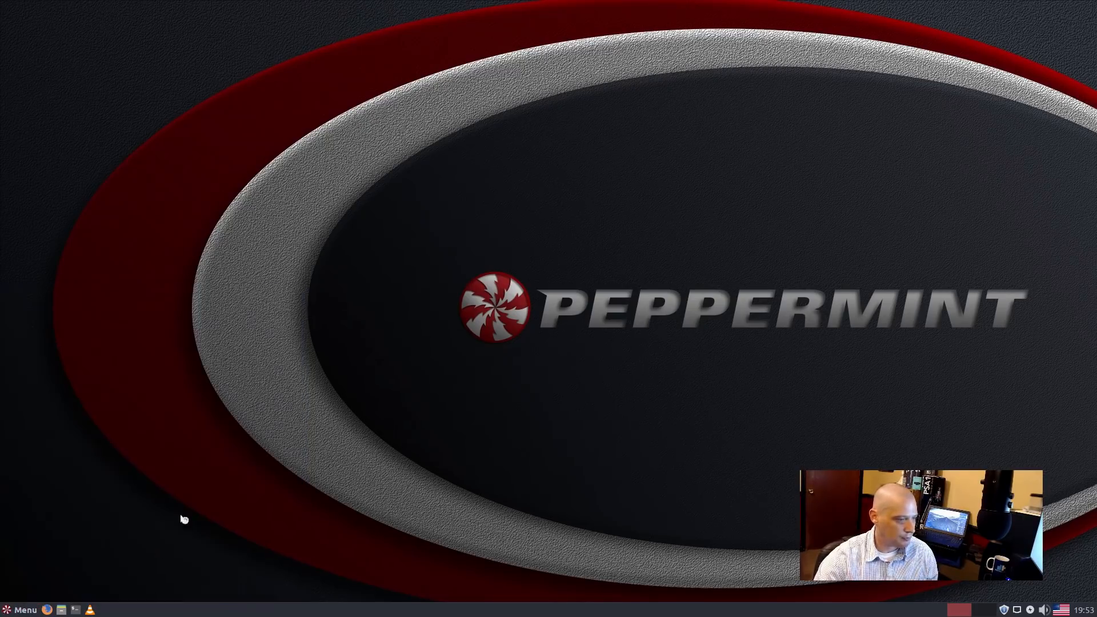
Step: Check xed's About box showing version 1.0.6, close the editor, and reopen the menu
{"action": "left_click", "coordinate": [572, 172]}
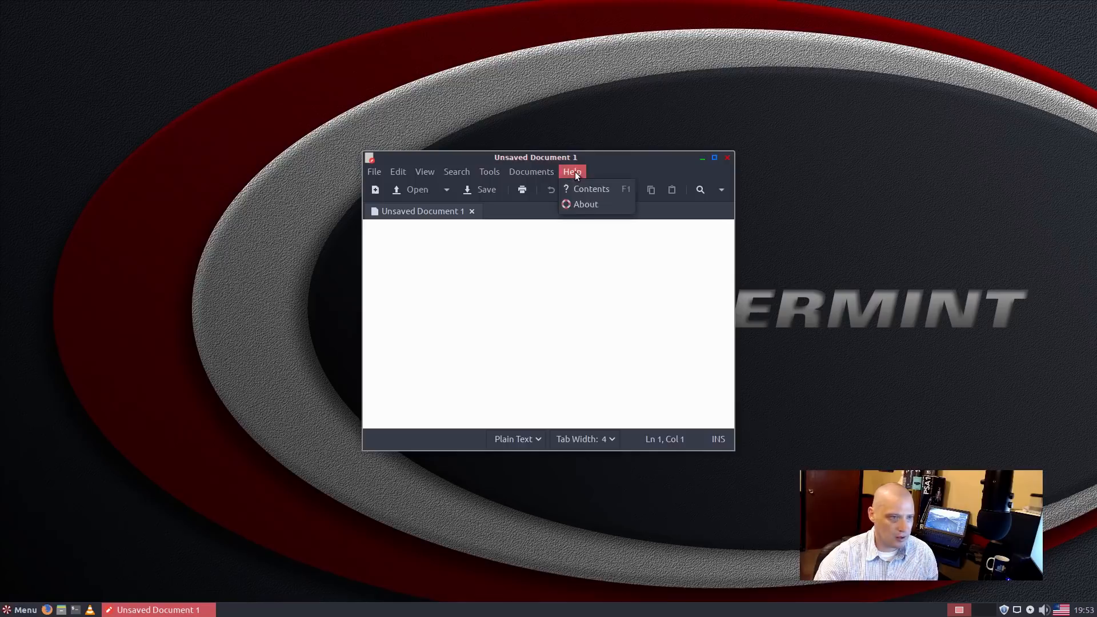
{"action": "left_click", "coordinate": [601, 203]}
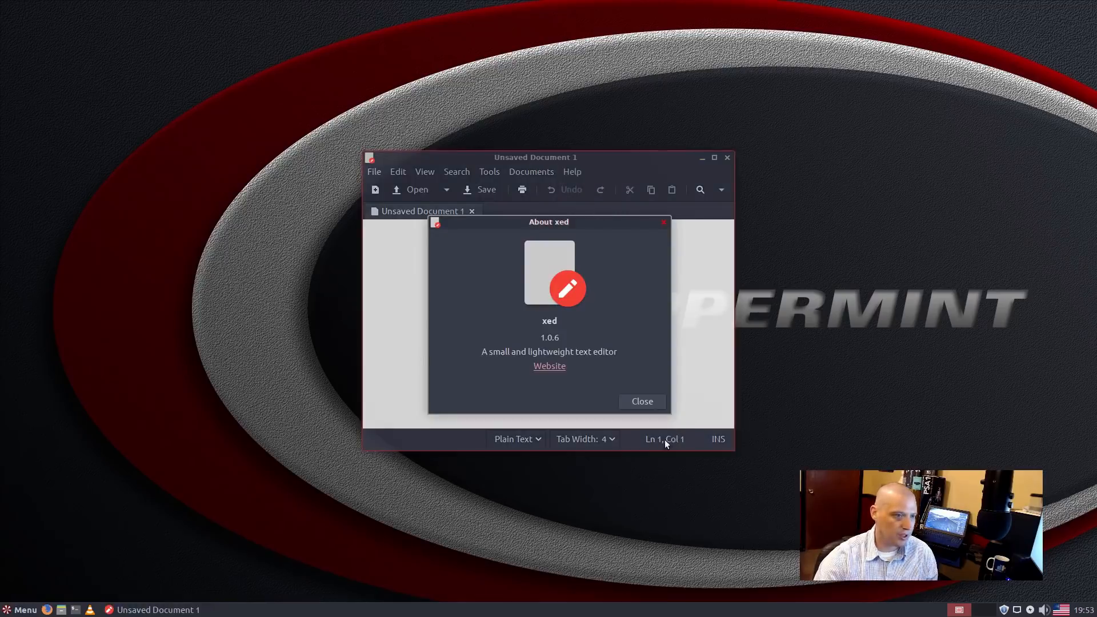
{"action": "left_click", "coordinate": [636, 401]}
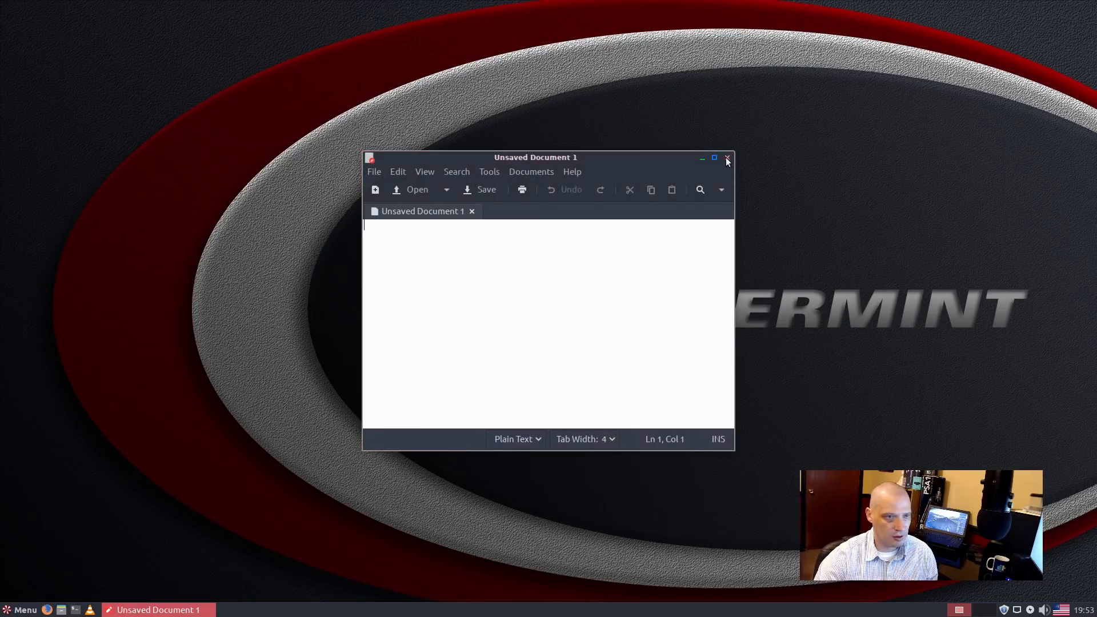
{"action": "left_click", "coordinate": [728, 158]}
{"action": "left_click", "coordinate": [21, 610]}
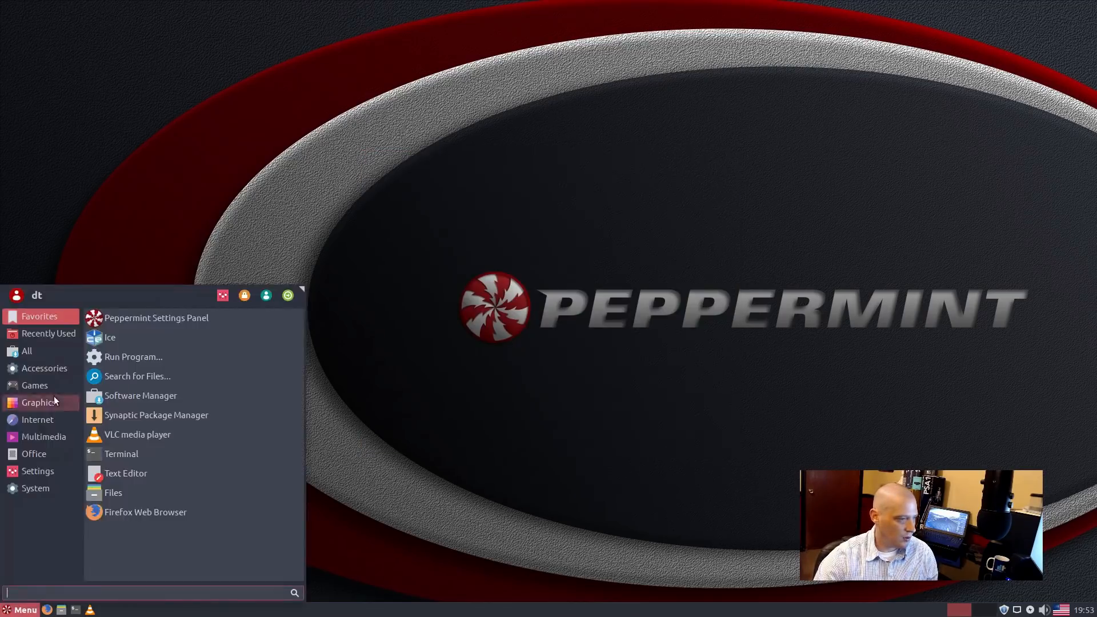
Step: Open Wallpapers from Accessories, close it unchanged, then list the Games category in the menu
{"action": "scroll", "coordinate": [186, 401], "scroll_direction": "down", "scroll_amount": 2}
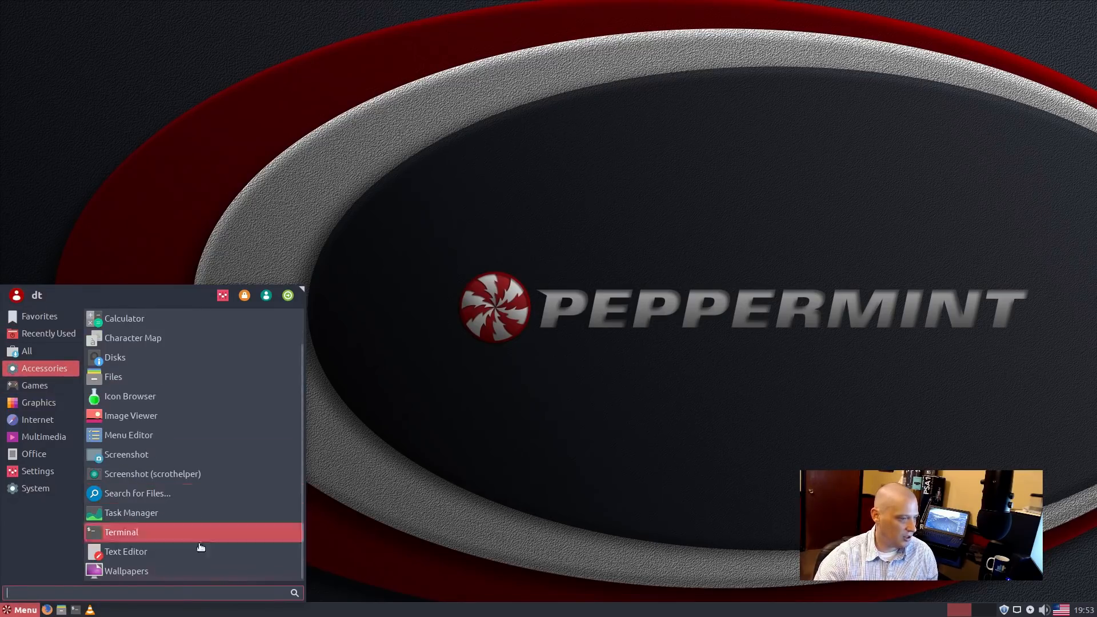
{"action": "left_click", "coordinate": [157, 575]}
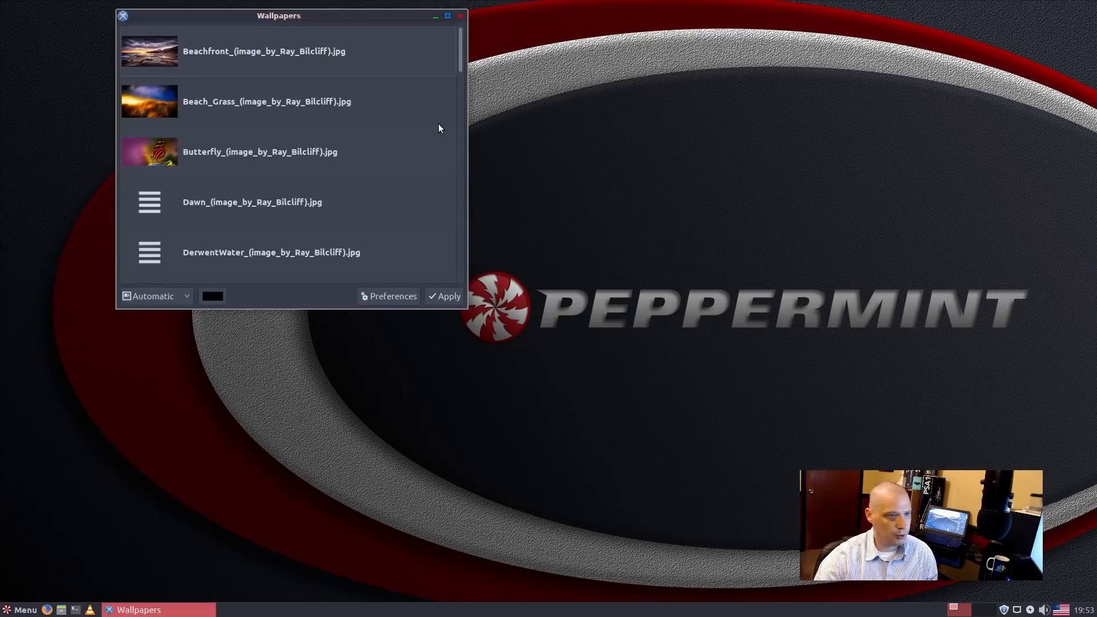
{"action": "left_click_drag", "start_coordinate": [320, 18], "coordinate": [483, 153]}
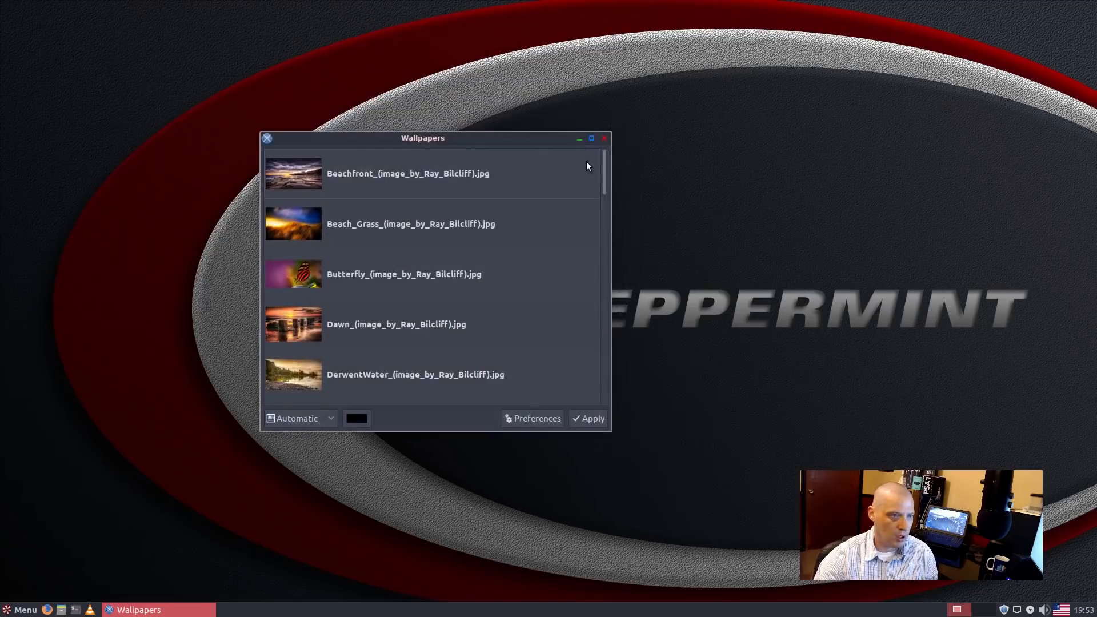
{"action": "left_click", "coordinate": [605, 139]}
{"action": "left_click", "coordinate": [22, 610]}
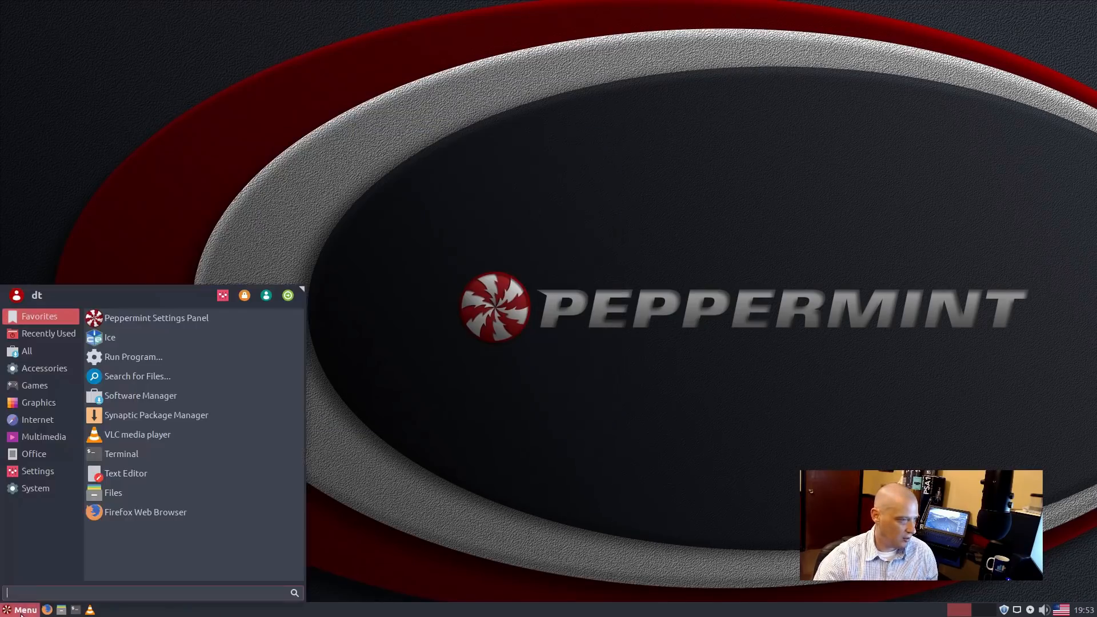
{"action": "left_click", "coordinate": [35, 386]}
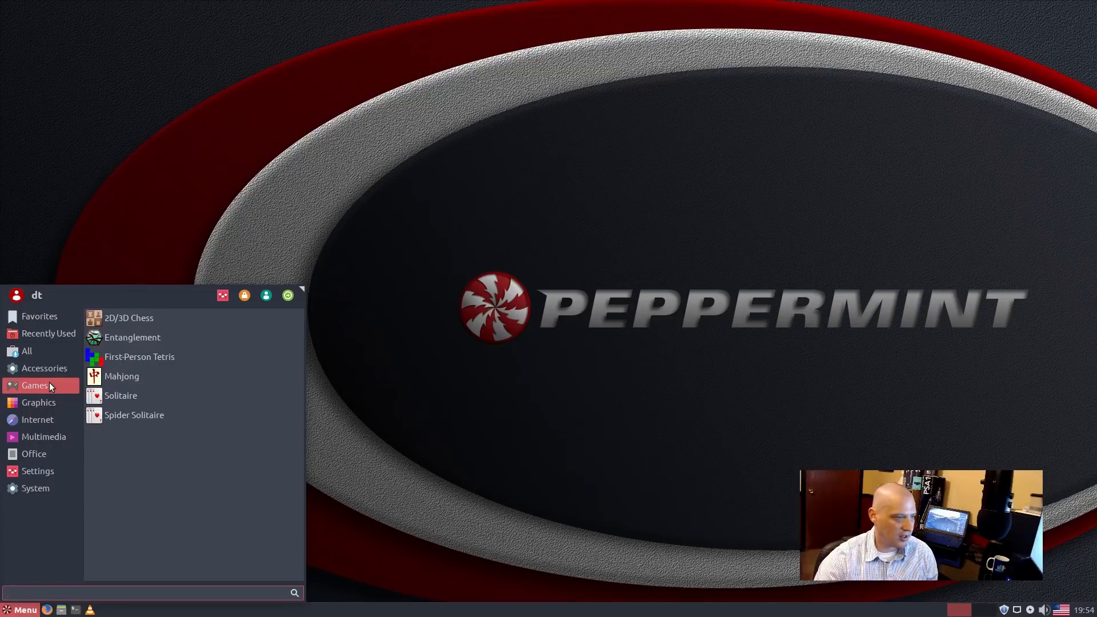
Step: Launch Editor by Pixlr from Graphics, close its Firefox window, and reopen the Graphics list
{"action": "left_click", "coordinate": [62, 404]}
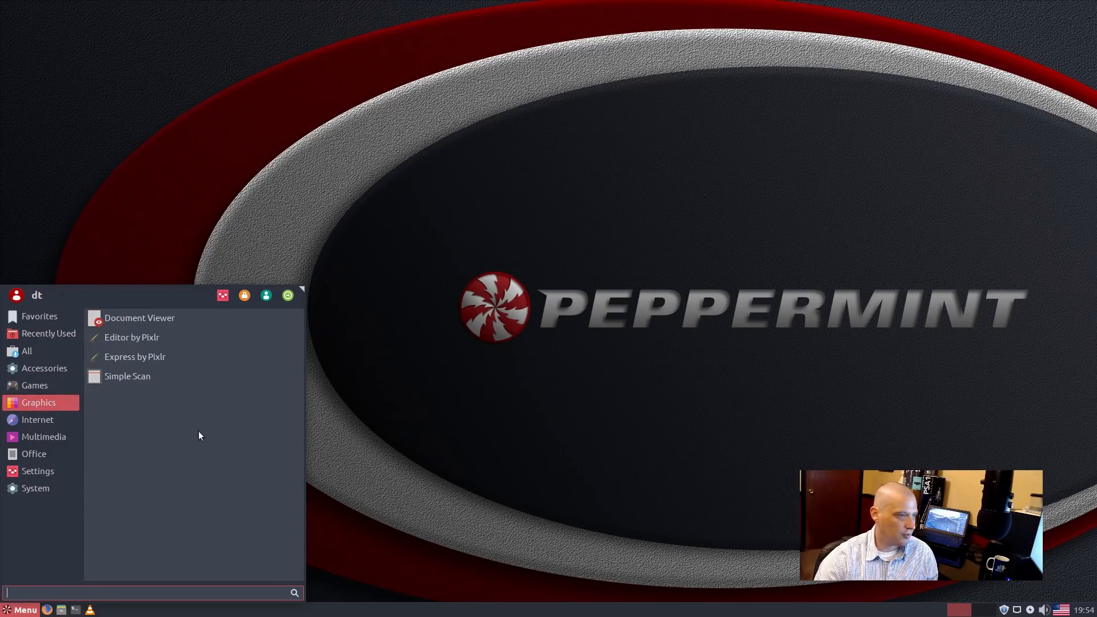
{"action": "left_click", "coordinate": [215, 347]}
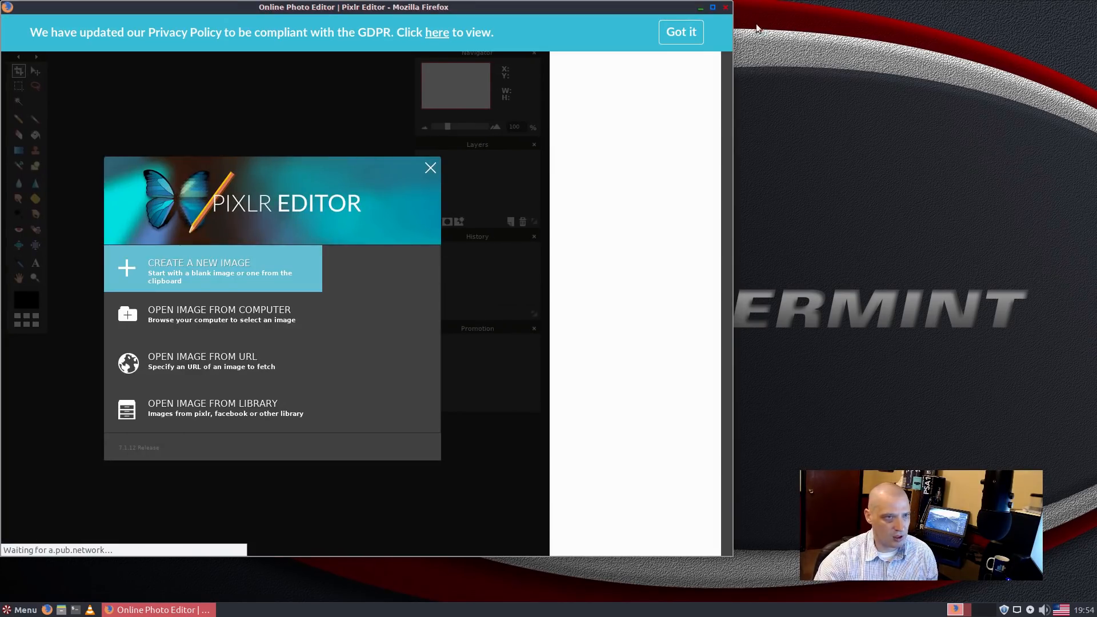
{"action": "left_click", "coordinate": [727, 8]}
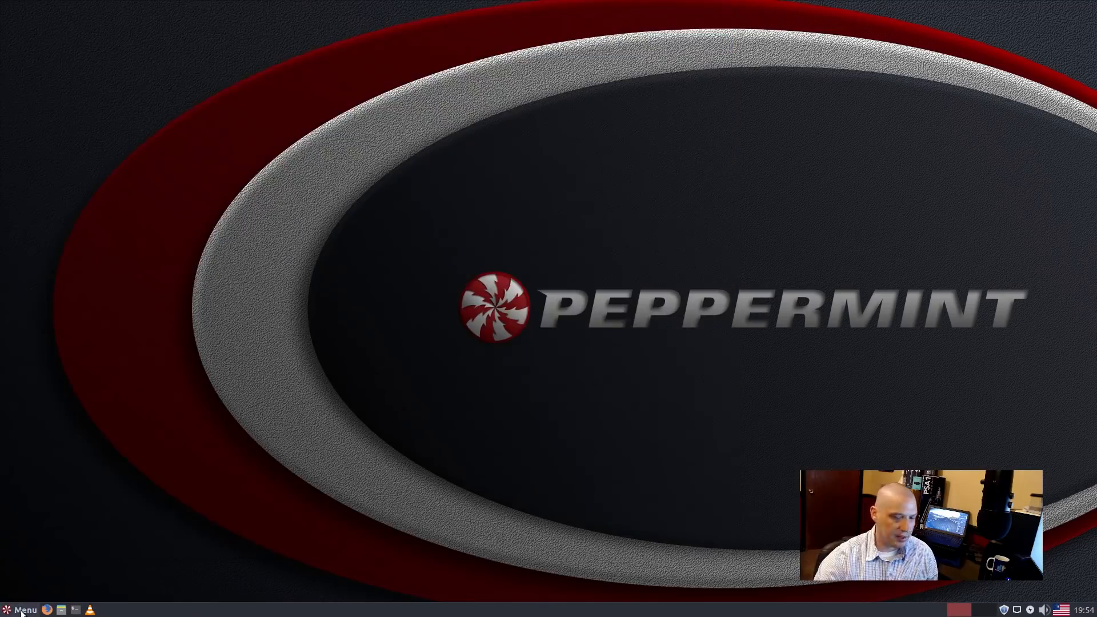
{"action": "left_click", "coordinate": [24, 611]}
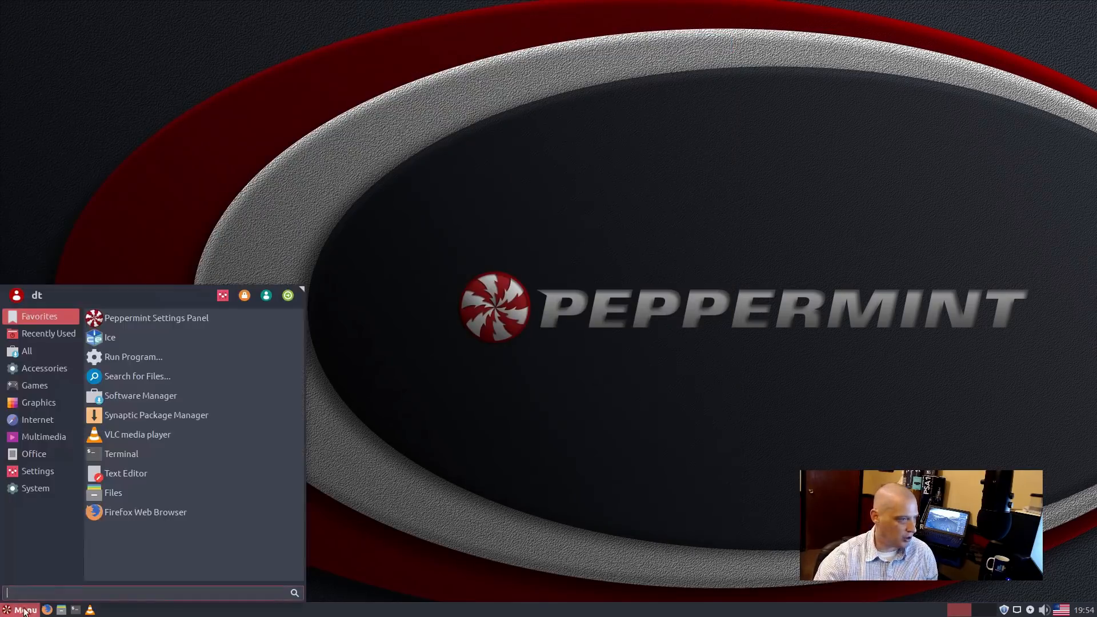
{"action": "left_click", "coordinate": [52, 402]}
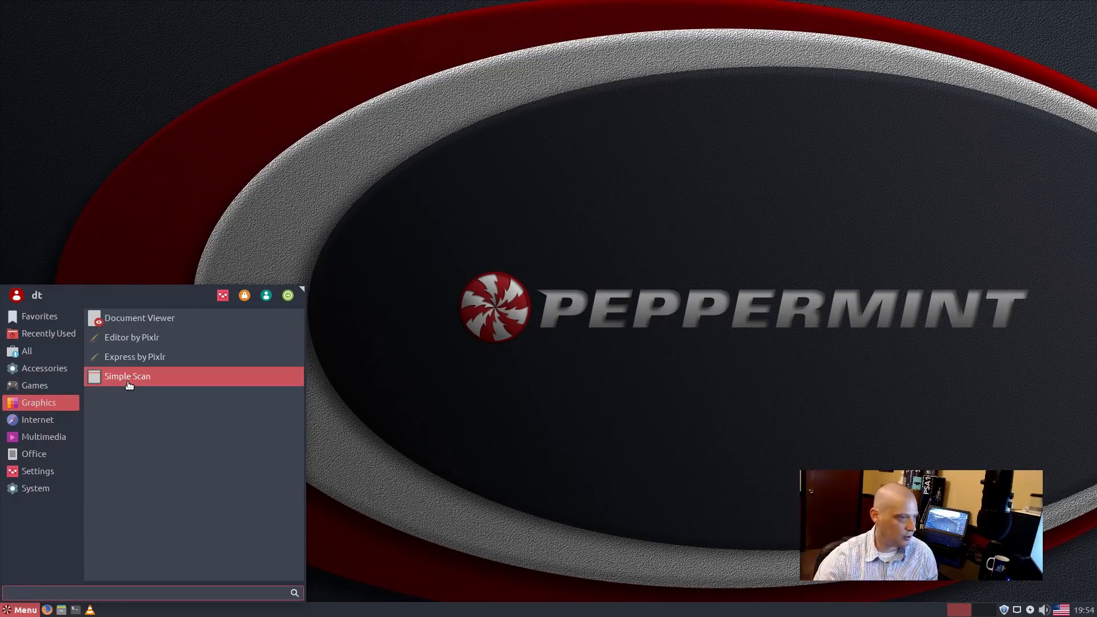
Step: Launch the BitTorrent client from Internet, accept its disclaimer, then quit it immediately
{"action": "left_click", "coordinate": [55, 423]}
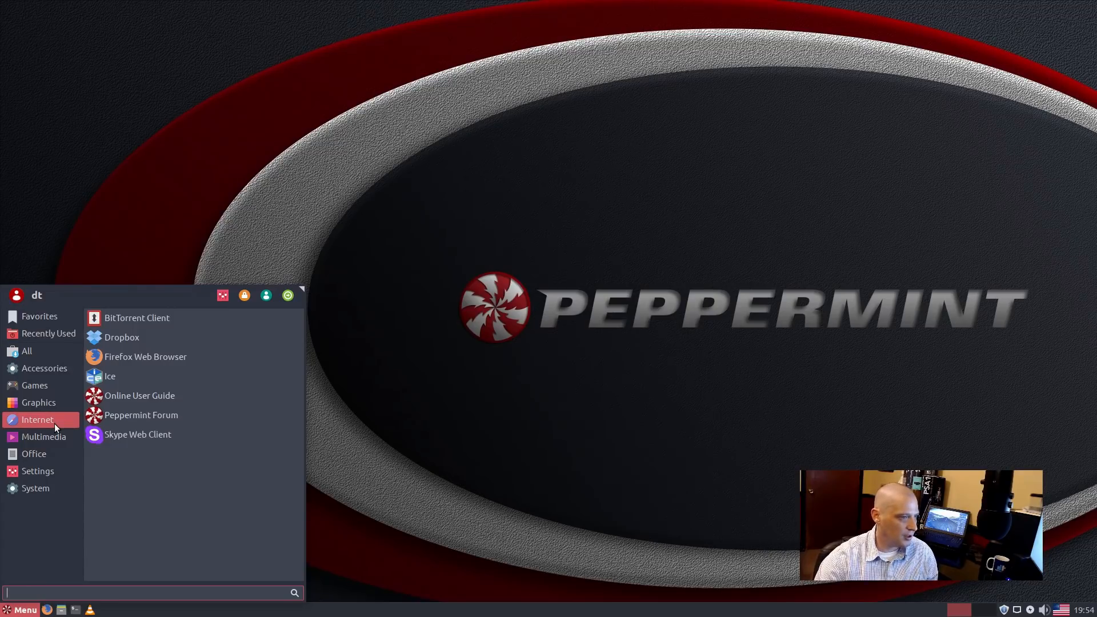
{"action": "left_click", "coordinate": [243, 325]}
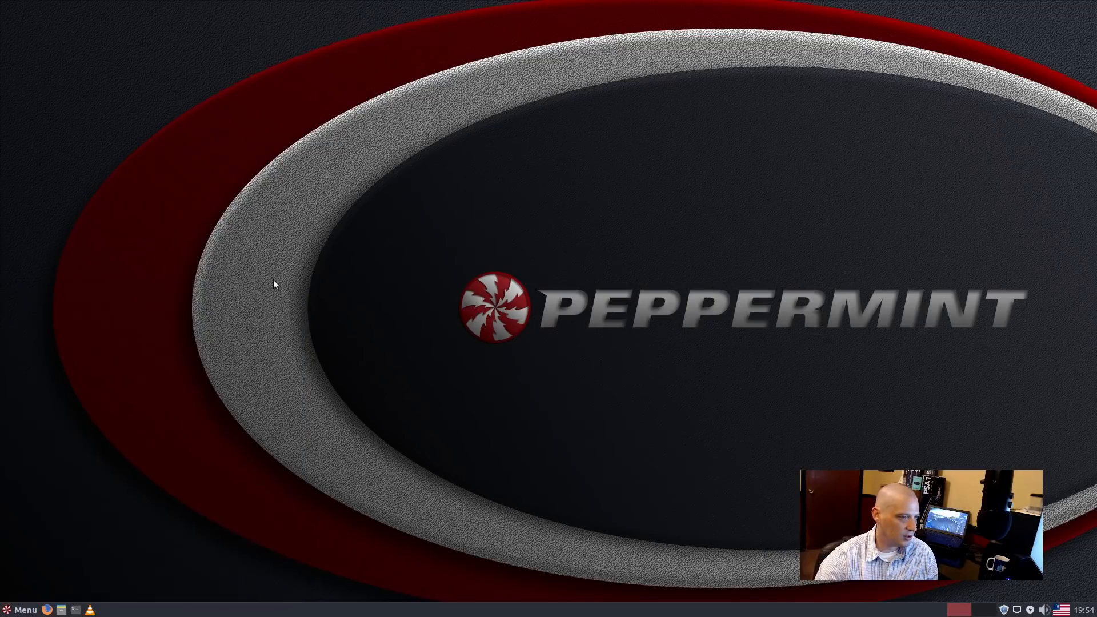
{"action": "left_click", "coordinate": [293, 223]}
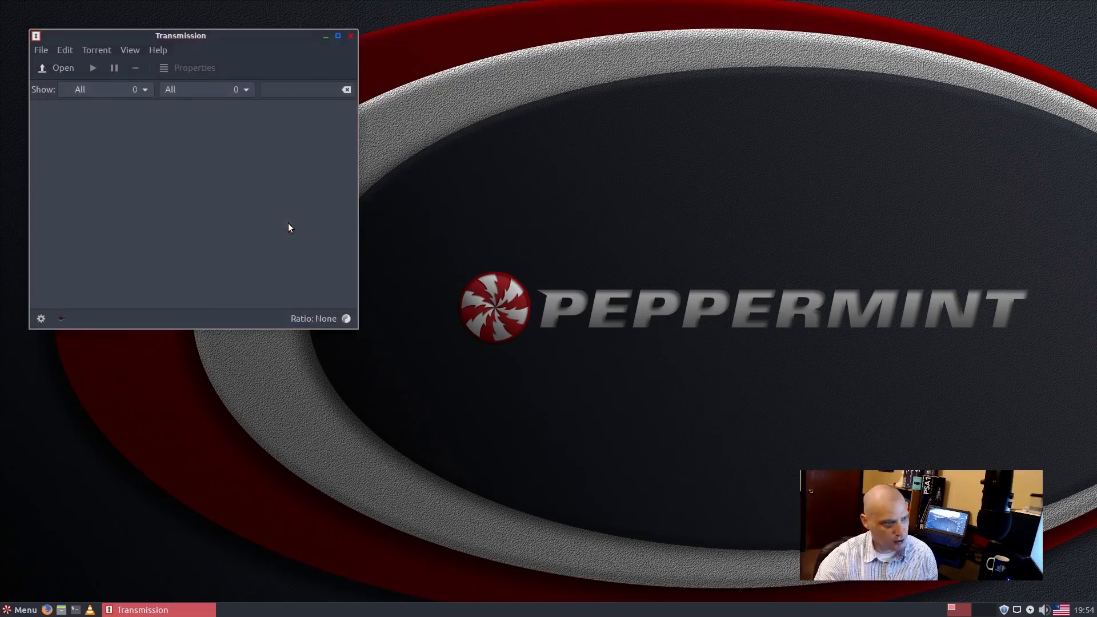
{"action": "left_click", "coordinate": [353, 36]}
{"action": "left_click", "coordinate": [159, 202]}
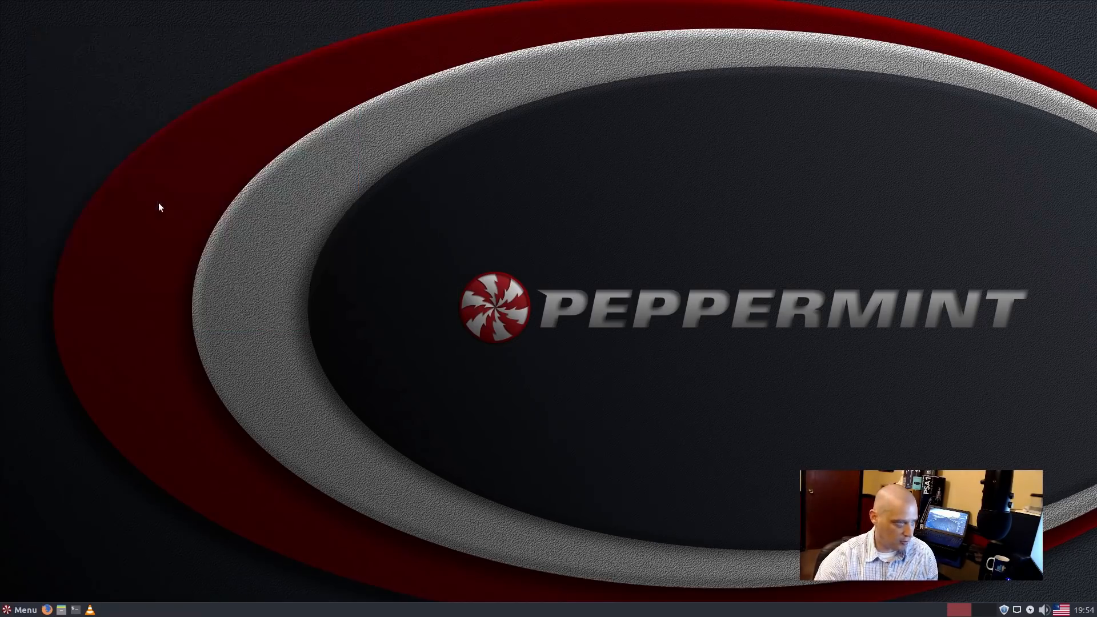
Step: Start Dropbox from the Internet category, dismiss its installation prompt, and reopen the menu
{"action": "left_click", "coordinate": [22, 610]}
{"action": "left_click", "coordinate": [54, 420]}
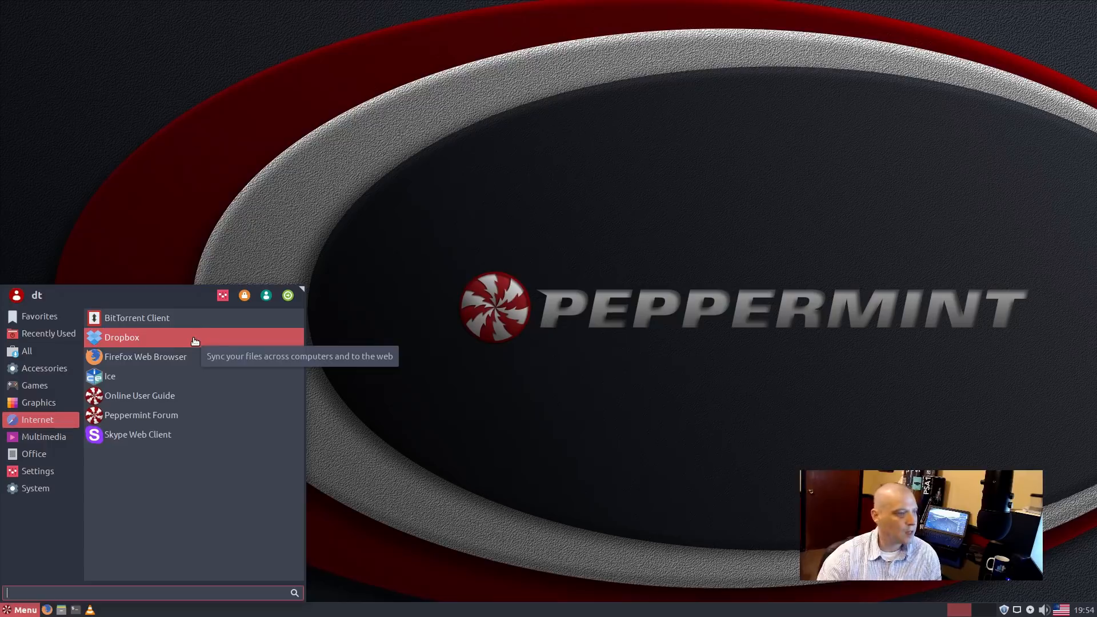
{"action": "left_click", "coordinate": [194, 341]}
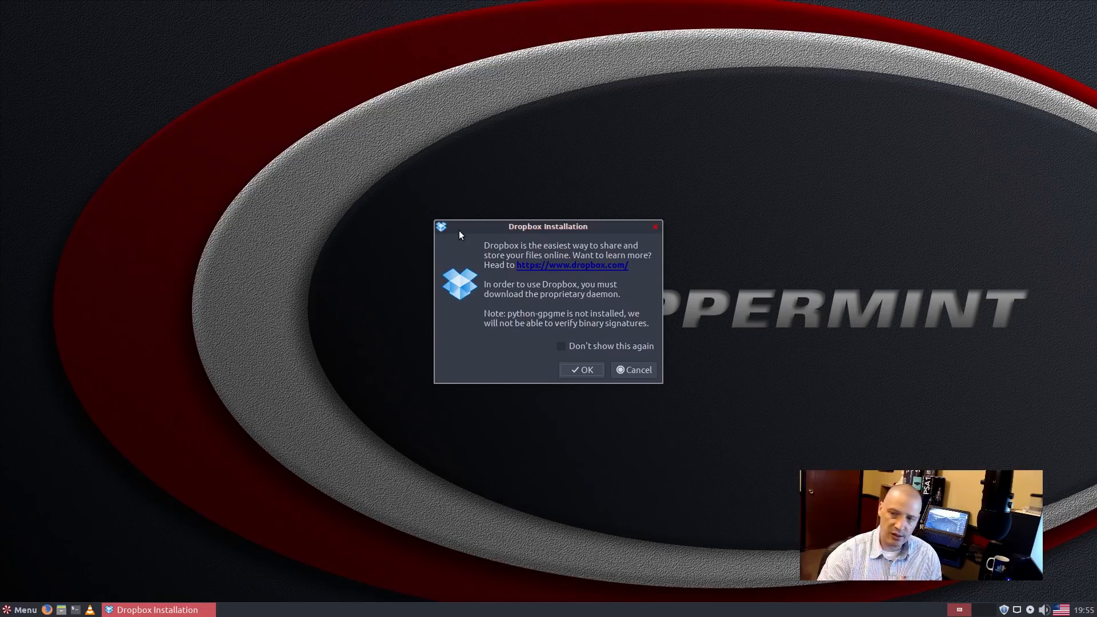
{"action": "left_click", "coordinate": [656, 227]}
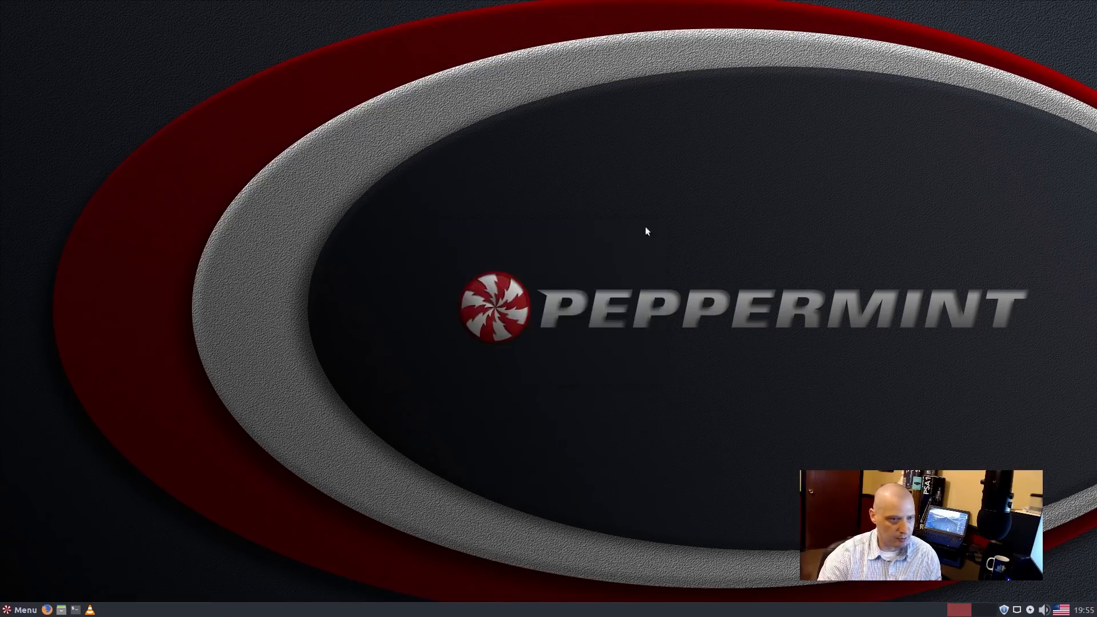
{"action": "left_click", "coordinate": [21, 609]}
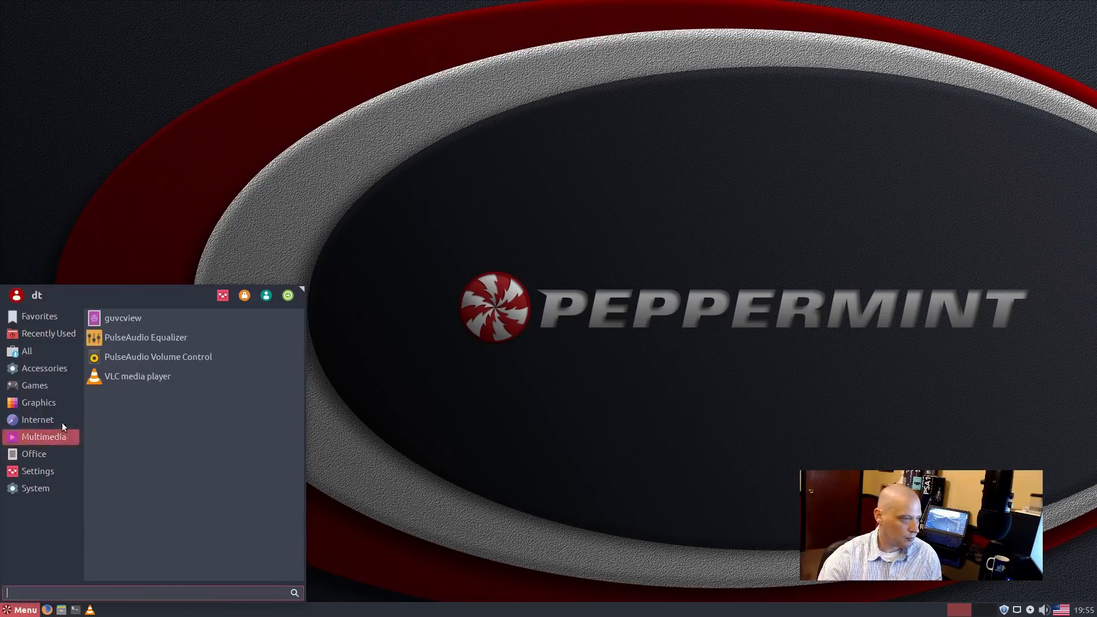
{"action": "mouse_move", "coordinate": [61, 405]}
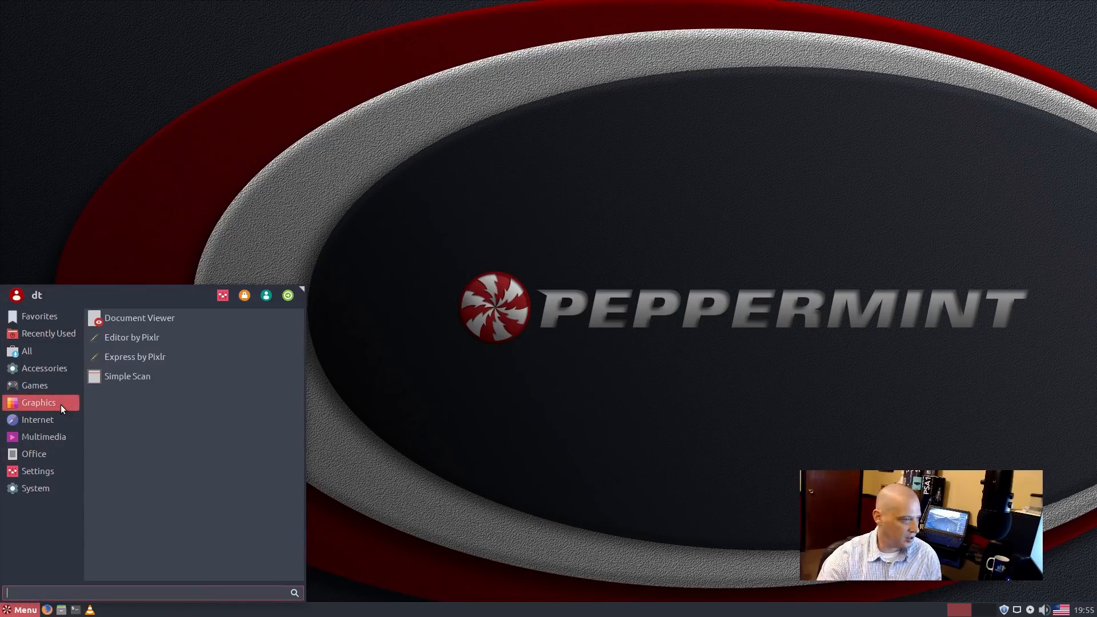
{"action": "mouse_move", "coordinate": [60, 424]}
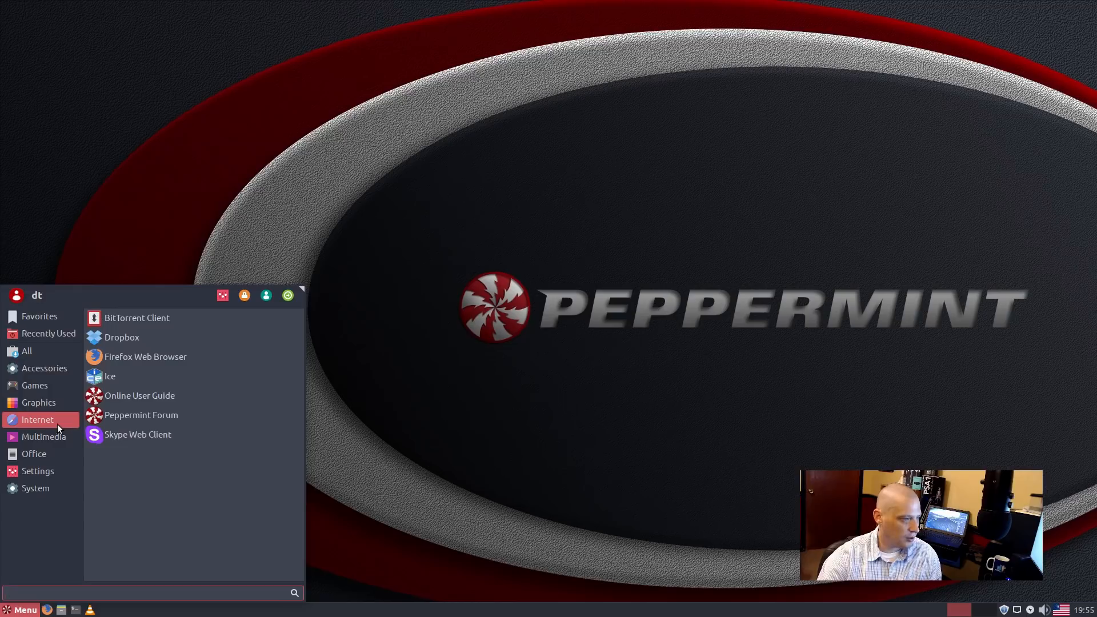
{"action": "left_click", "coordinate": [231, 360]}
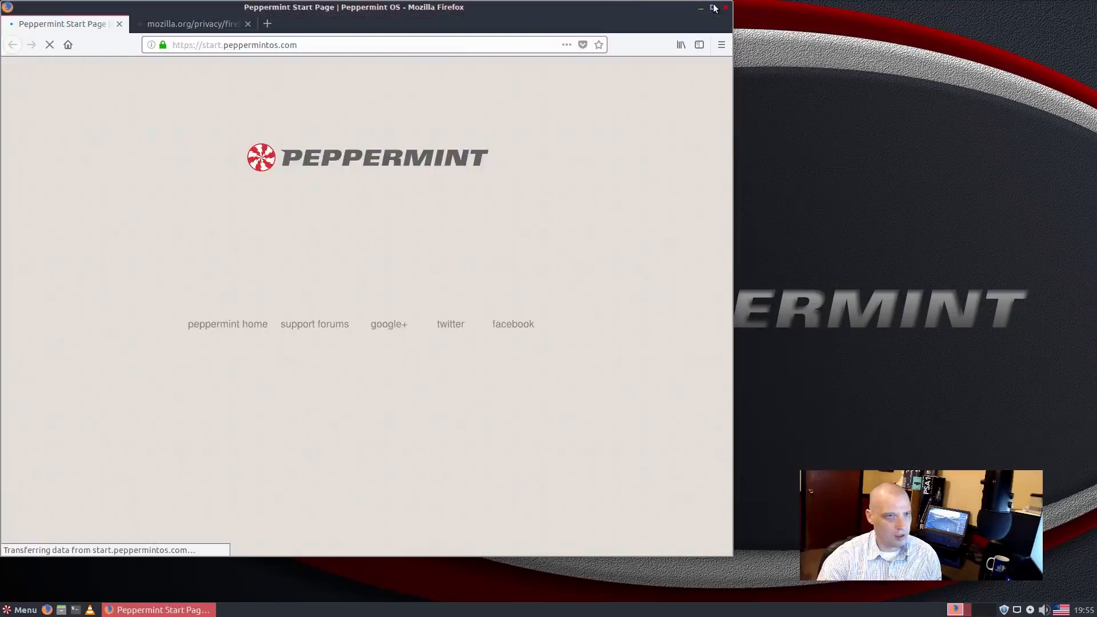
{"action": "left_click", "coordinate": [713, 8]}
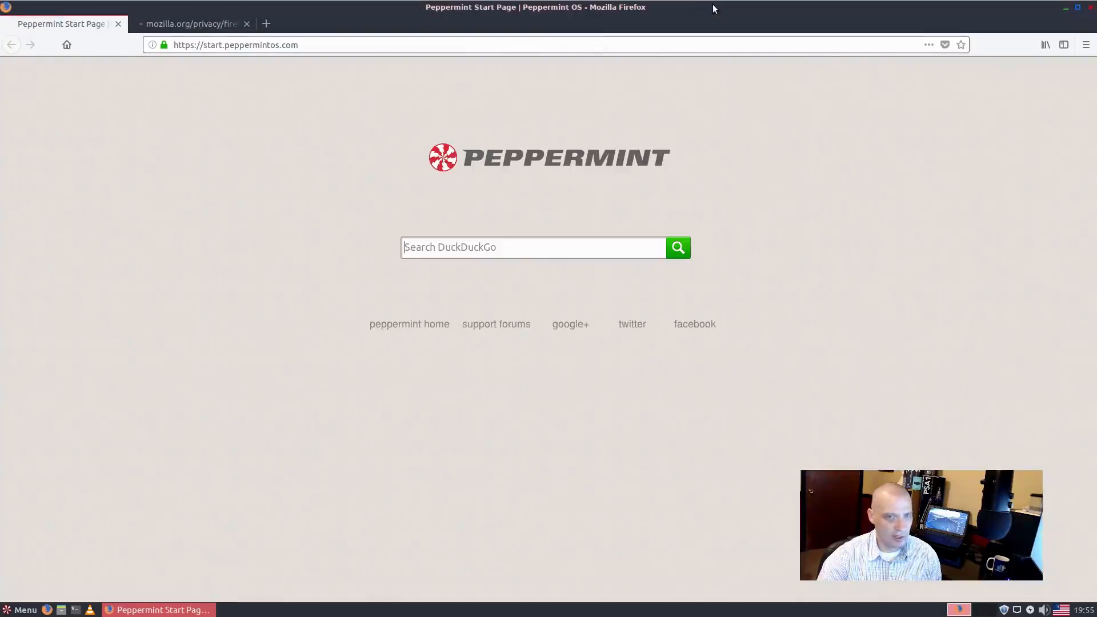
{"action": "left_click", "coordinate": [1086, 45]}
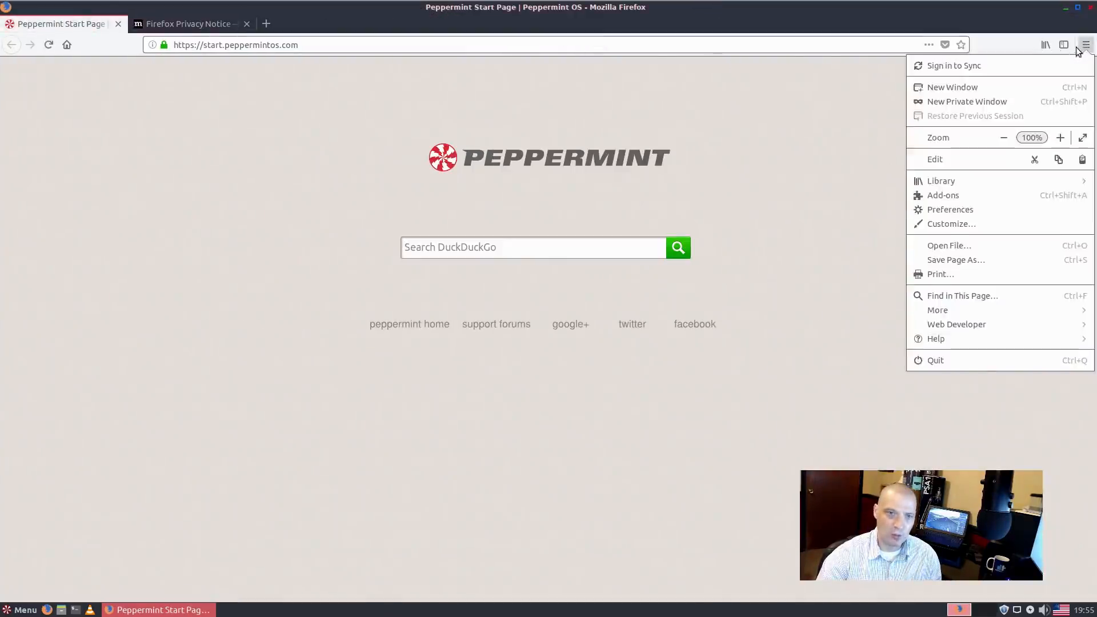
{"action": "left_click", "coordinate": [969, 339]}
{"action": "left_click", "coordinate": [955, 188]}
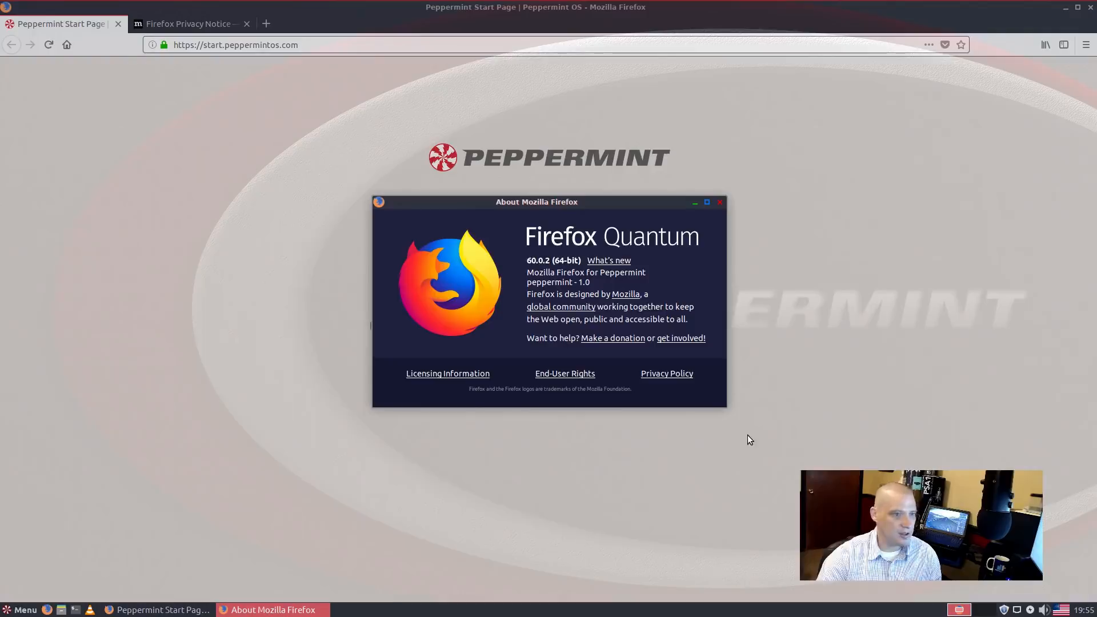
{"action": "left_click", "coordinate": [720, 203]}
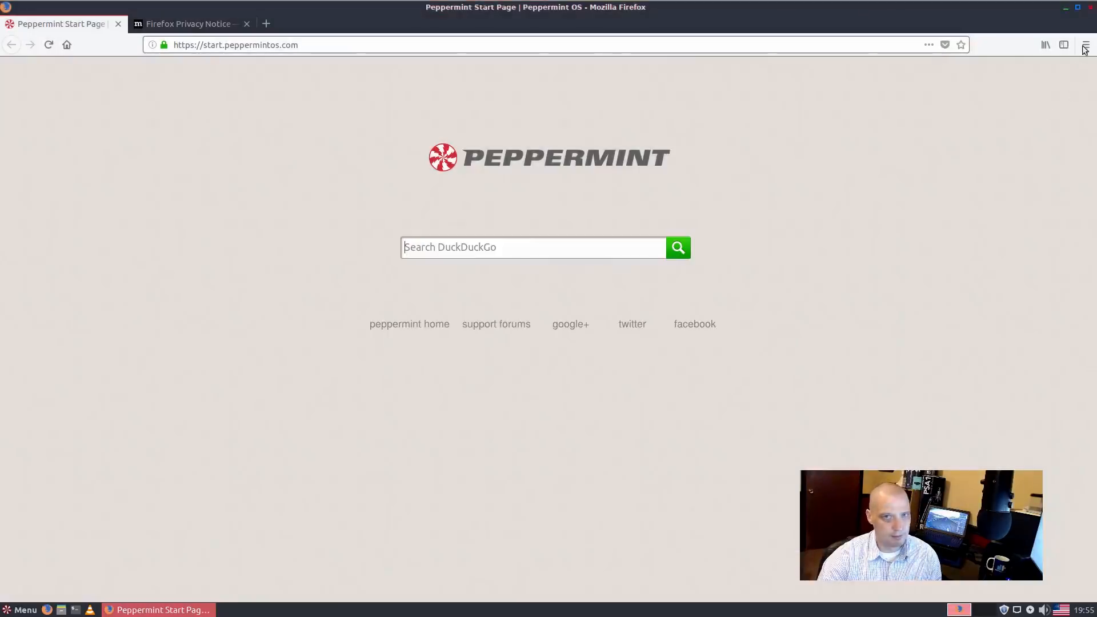
{"action": "left_click", "coordinate": [1091, 7]}
{"action": "left_click", "coordinate": [652, 334]}
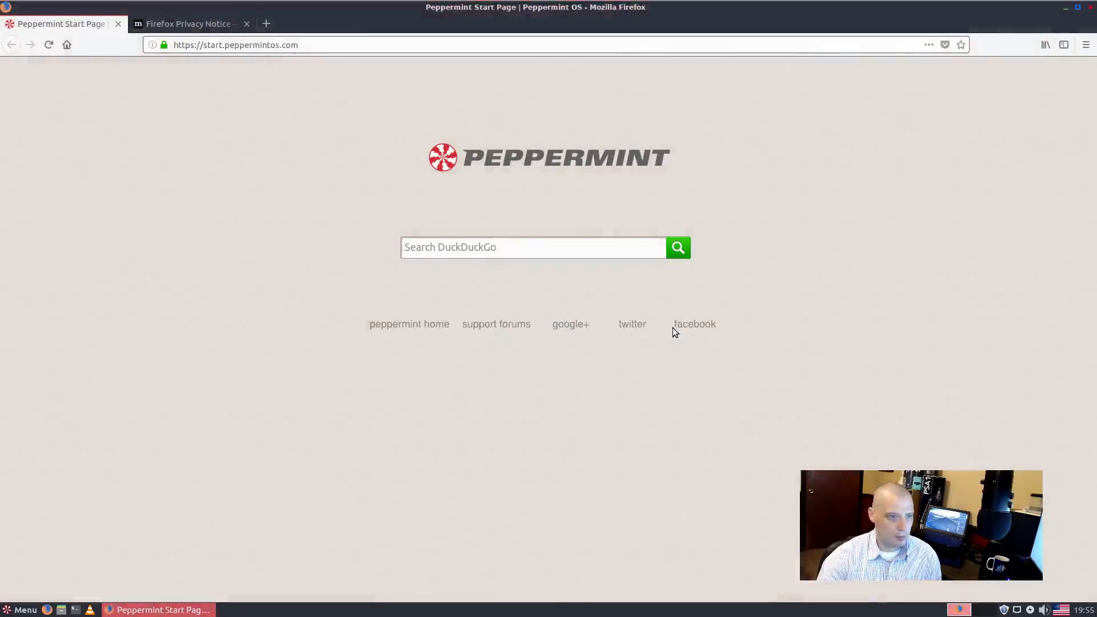
Step: Open Skype Web Client from the Internet category, view its sign-in page, then close it
{"action": "left_click", "coordinate": [19, 612]}
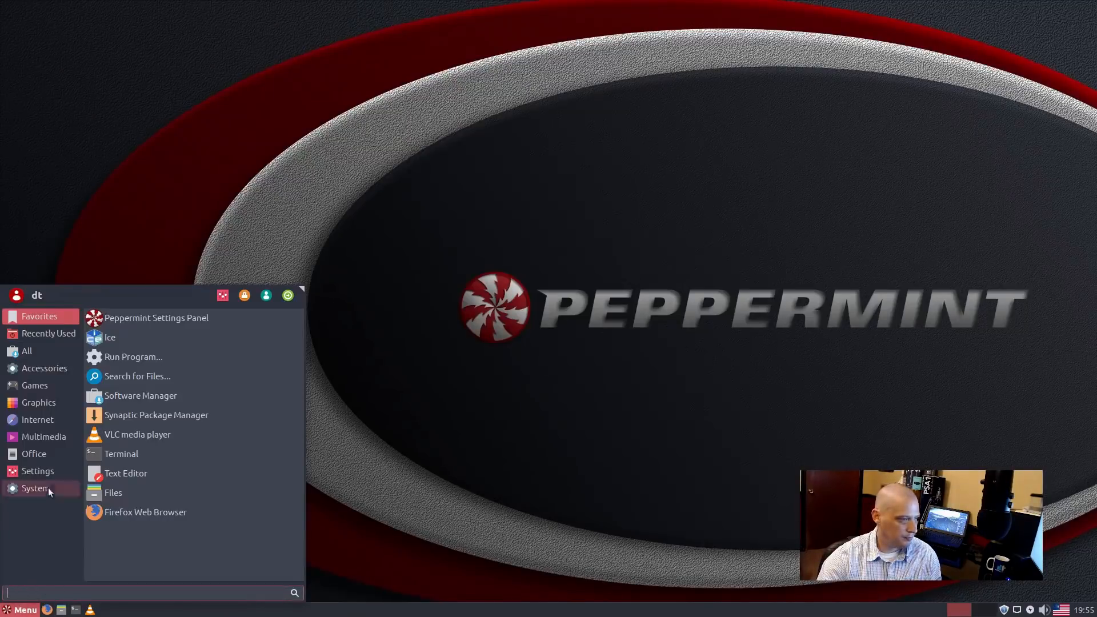
{"action": "left_click", "coordinate": [49, 416]}
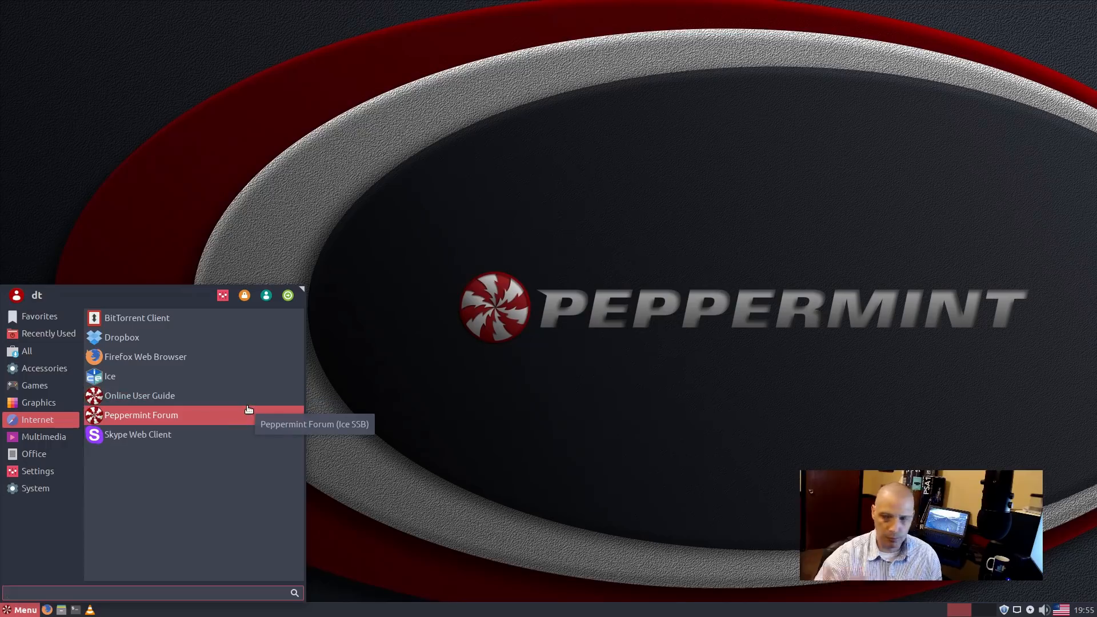
{"action": "left_click", "coordinate": [184, 434]}
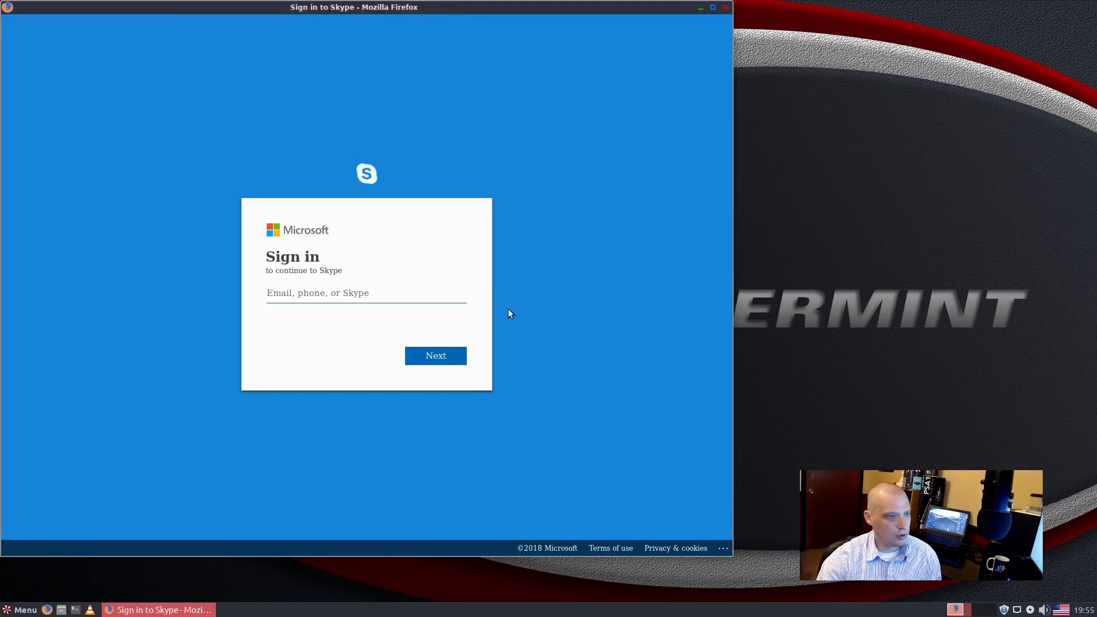
{"action": "left_click", "coordinate": [726, 8]}
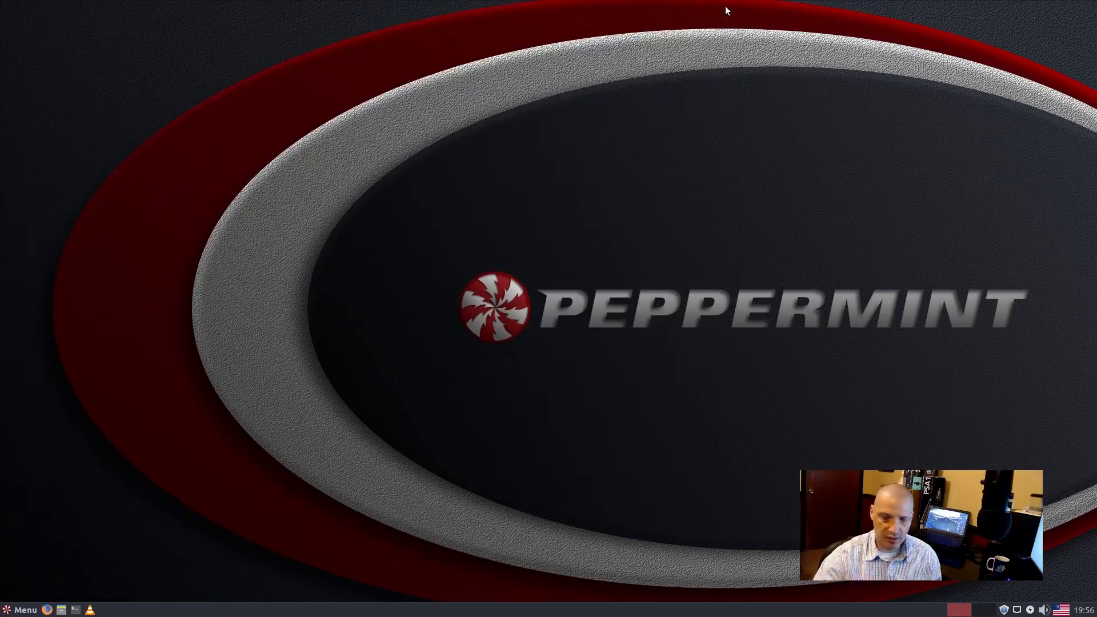
{"action": "left_click", "coordinate": [23, 609]}
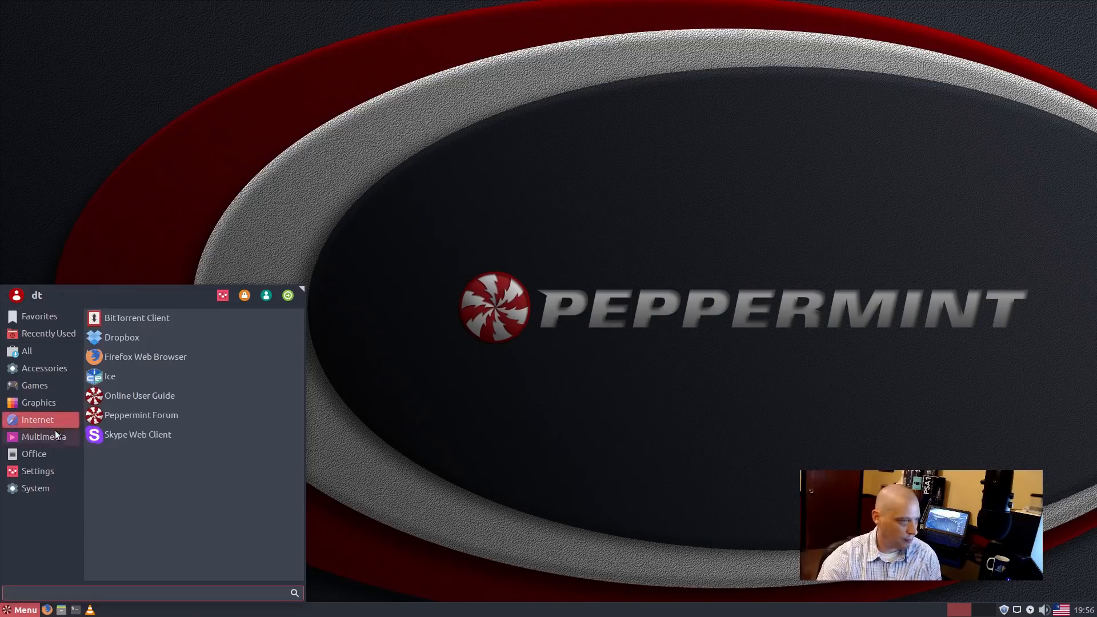
{"action": "mouse_move", "coordinate": [51, 438]}
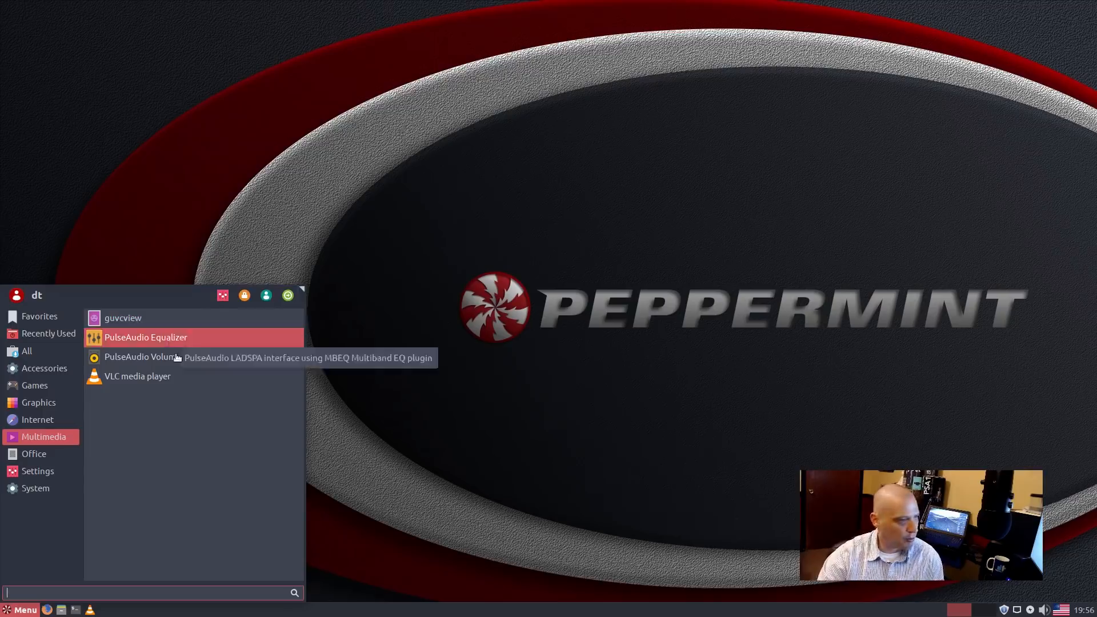
{"action": "left_click", "coordinate": [214, 382]}
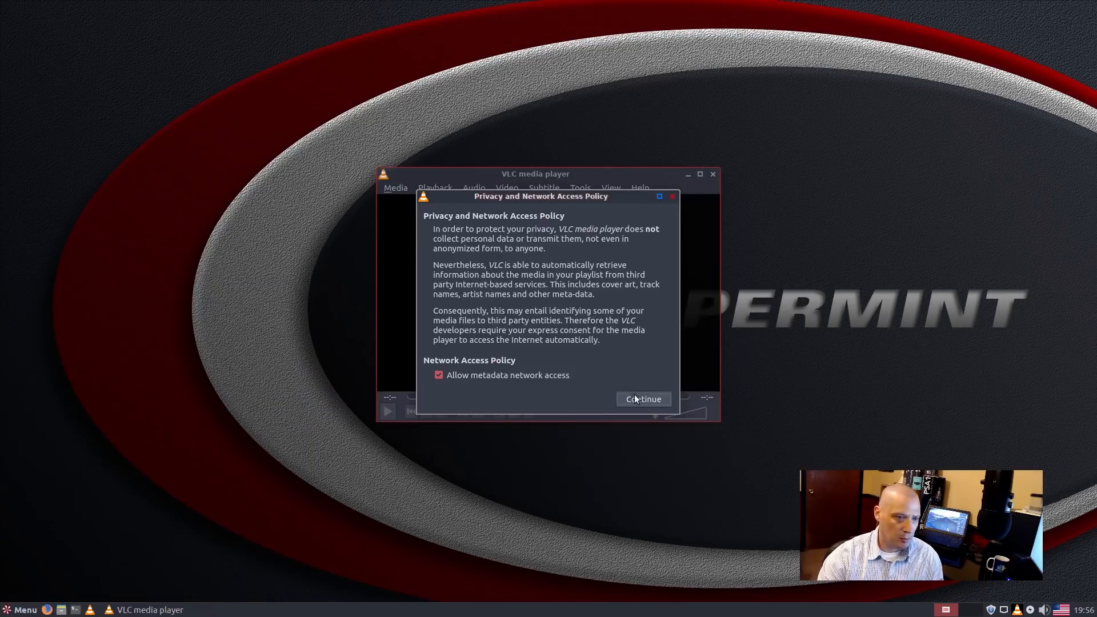
{"action": "left_click", "coordinate": [637, 397]}
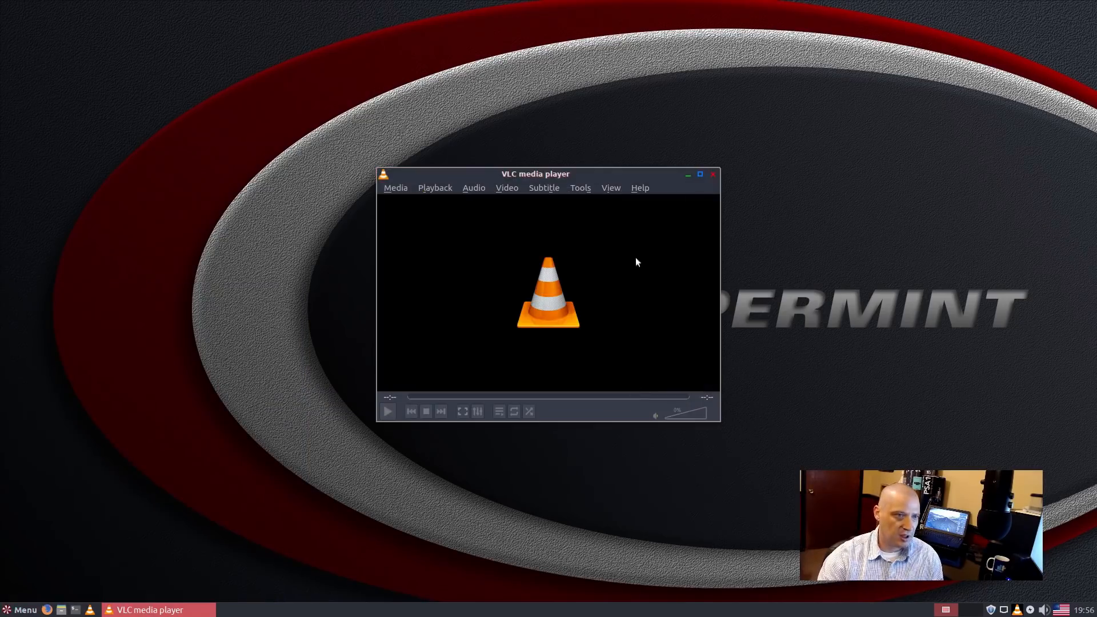
{"action": "left_click", "coordinate": [721, 167]}
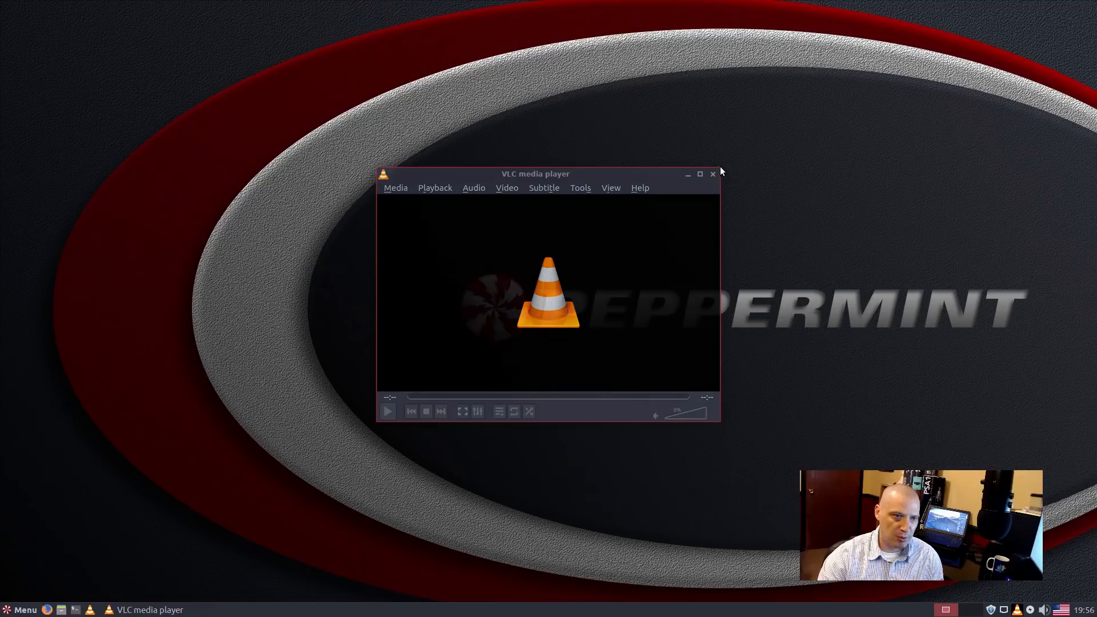
{"action": "left_click", "coordinate": [631, 187]}
{"action": "left_click", "coordinate": [640, 188]}
{"action": "left_click", "coordinate": [670, 228]}
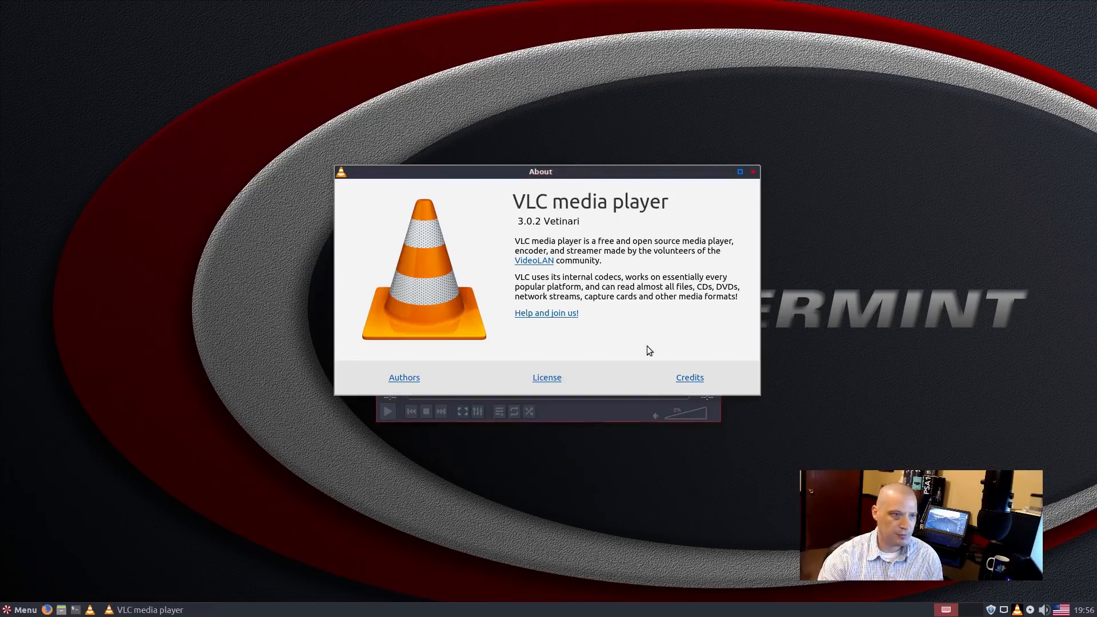
{"action": "left_click", "coordinate": [753, 172]}
{"action": "left_click", "coordinate": [713, 175]}
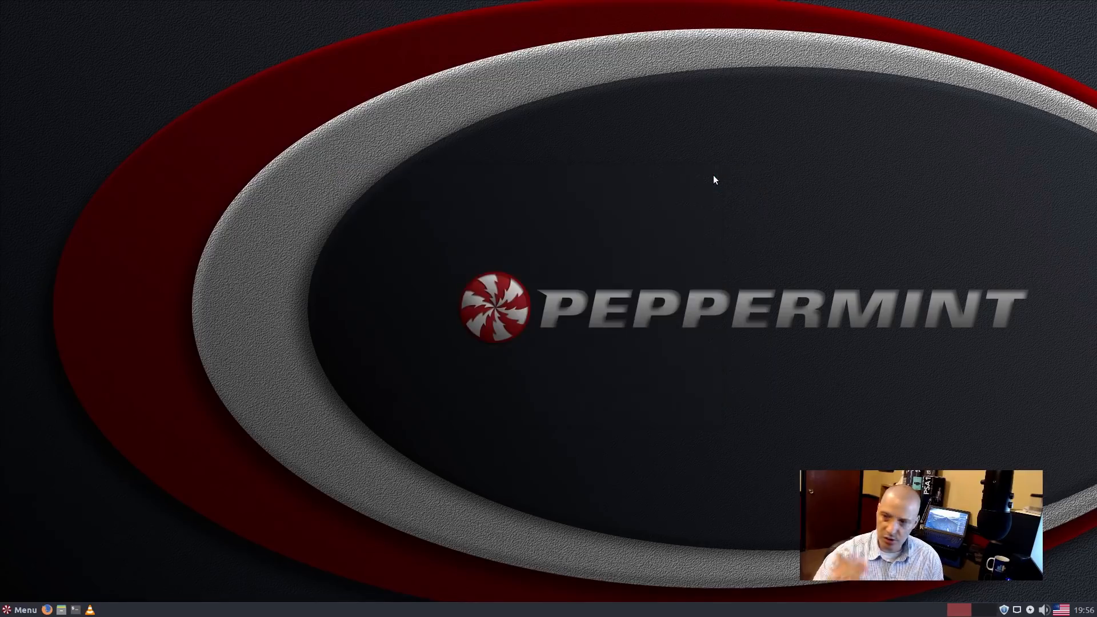
Step: Open the application menu and select the Settings category
{"action": "left_click", "coordinate": [26, 610]}
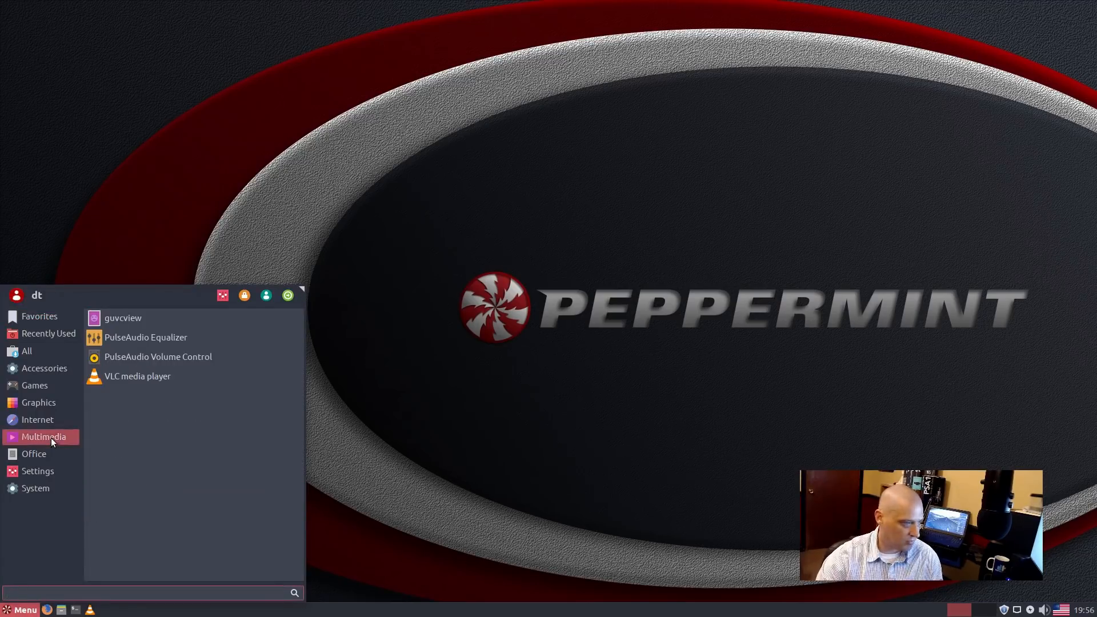
{"action": "mouse_move", "coordinate": [45, 467]}
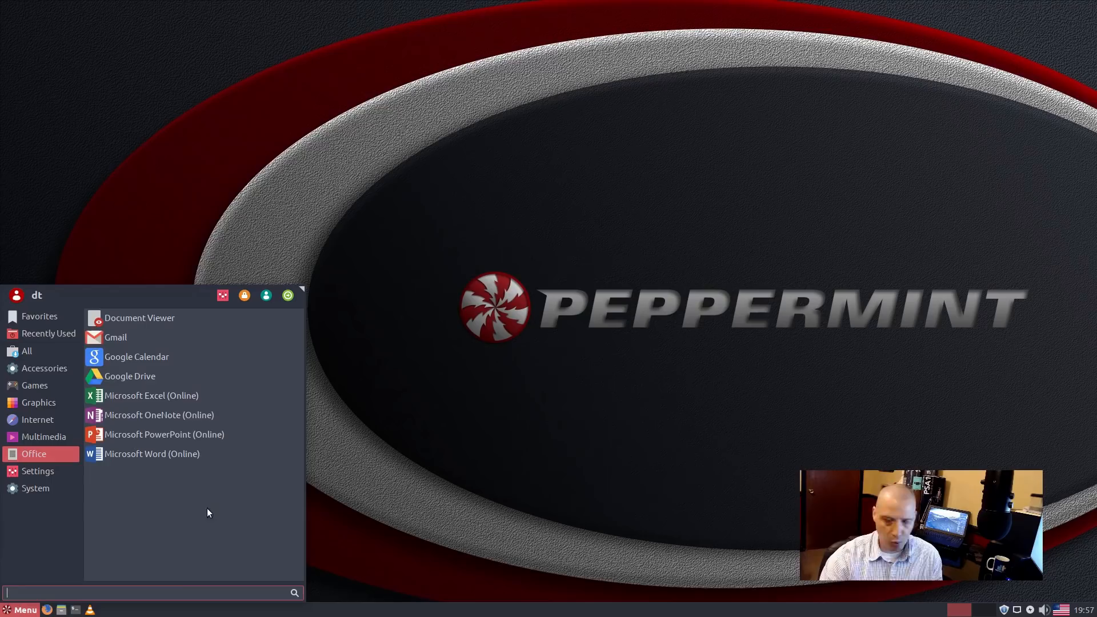
{"action": "left_click", "coordinate": [45, 464]}
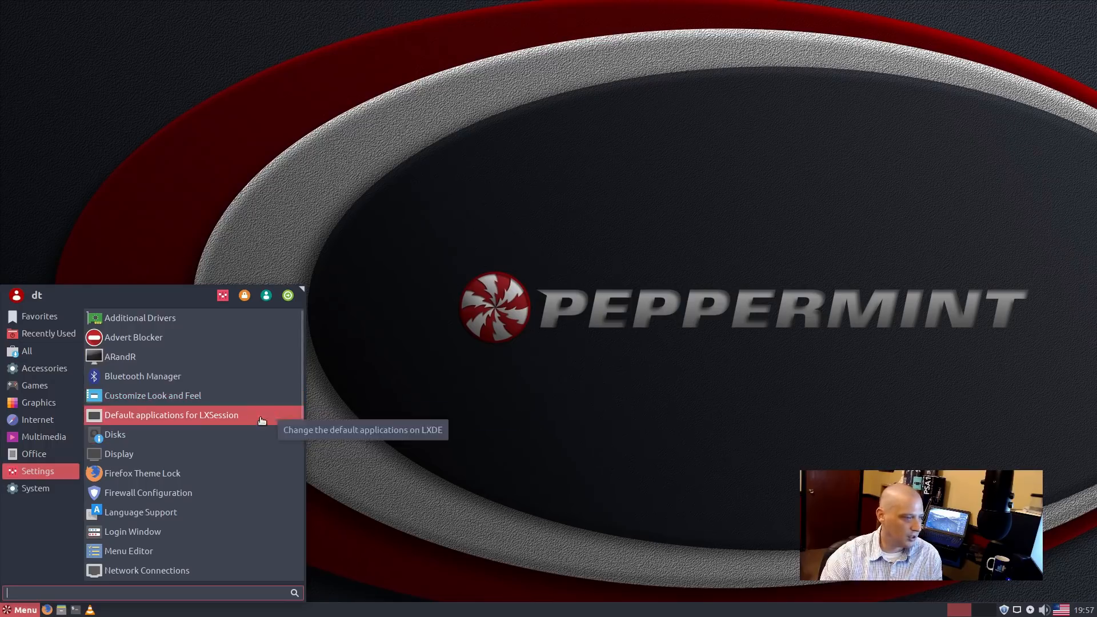
Step: Launch Software Manager from the Settings list and authenticate with the administrator password
{"action": "scroll", "coordinate": [252, 458], "scroll_direction": "down", "scroll_amount": 5}
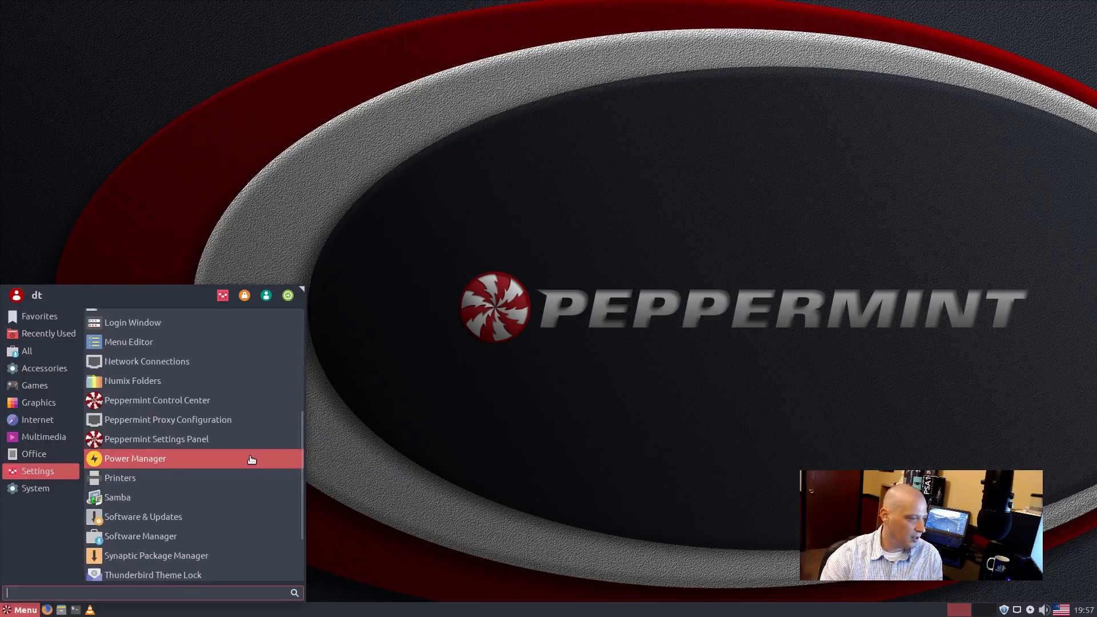
{"action": "scroll", "coordinate": [251, 460], "scroll_direction": "down", "scroll_amount": 2}
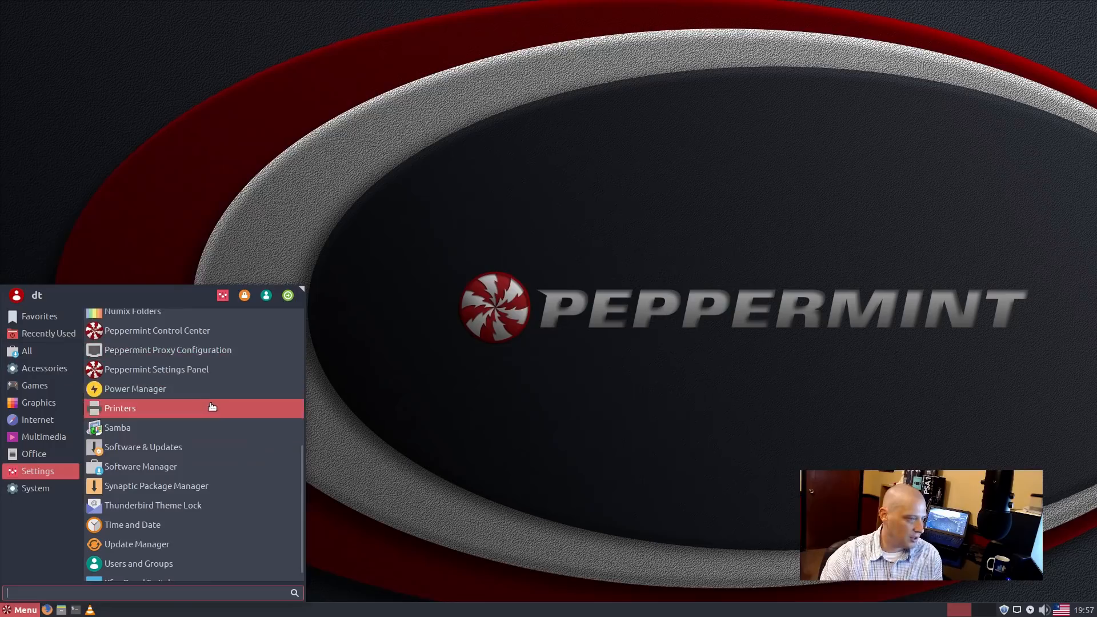
{"action": "scroll", "coordinate": [252, 440], "scroll_direction": "down", "scroll_amount": 1}
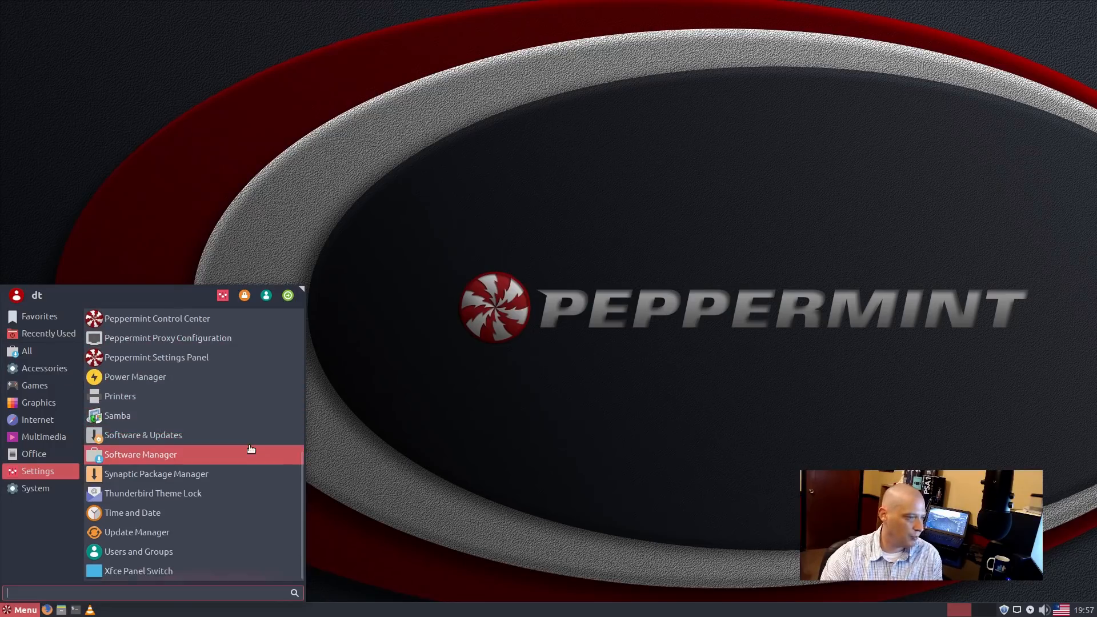
{"action": "left_click", "coordinate": [267, 456]}
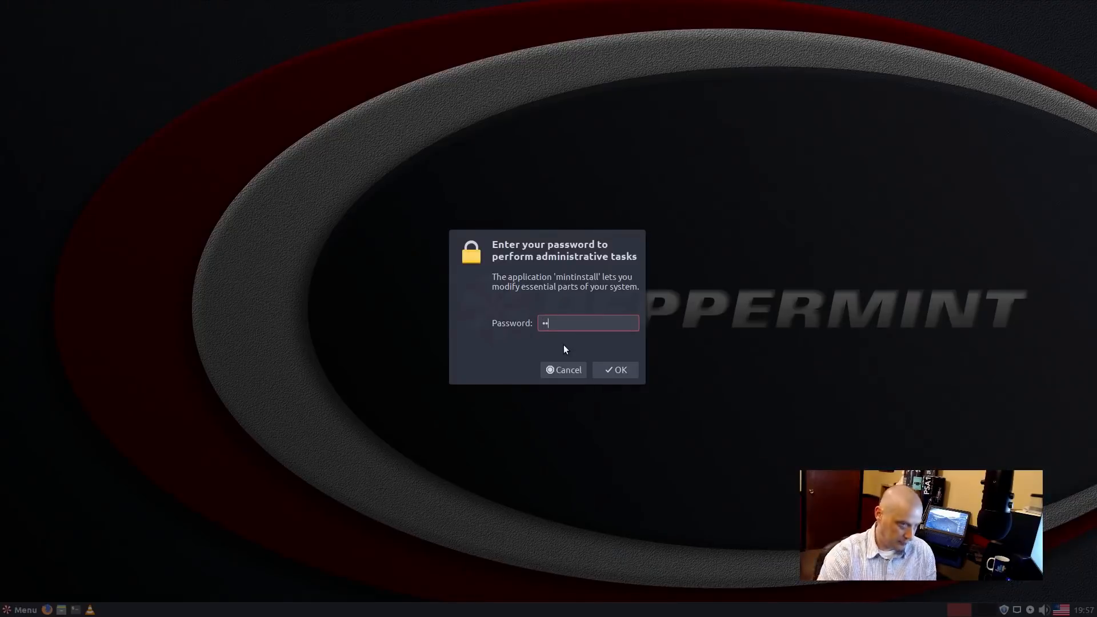
{"action": "key", "text": "Return"}
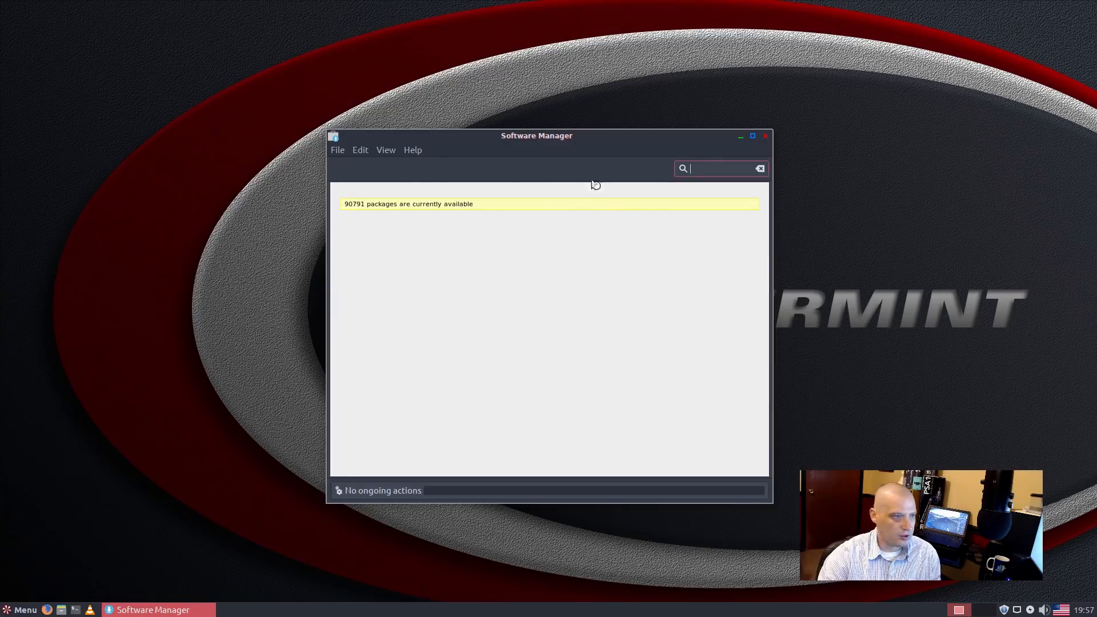
Step: View Software Manager's About mintInstall box, dismiss it, and return to the category overview
{"action": "left_click", "coordinate": [414, 151]}
{"action": "left_click", "coordinate": [429, 165]}
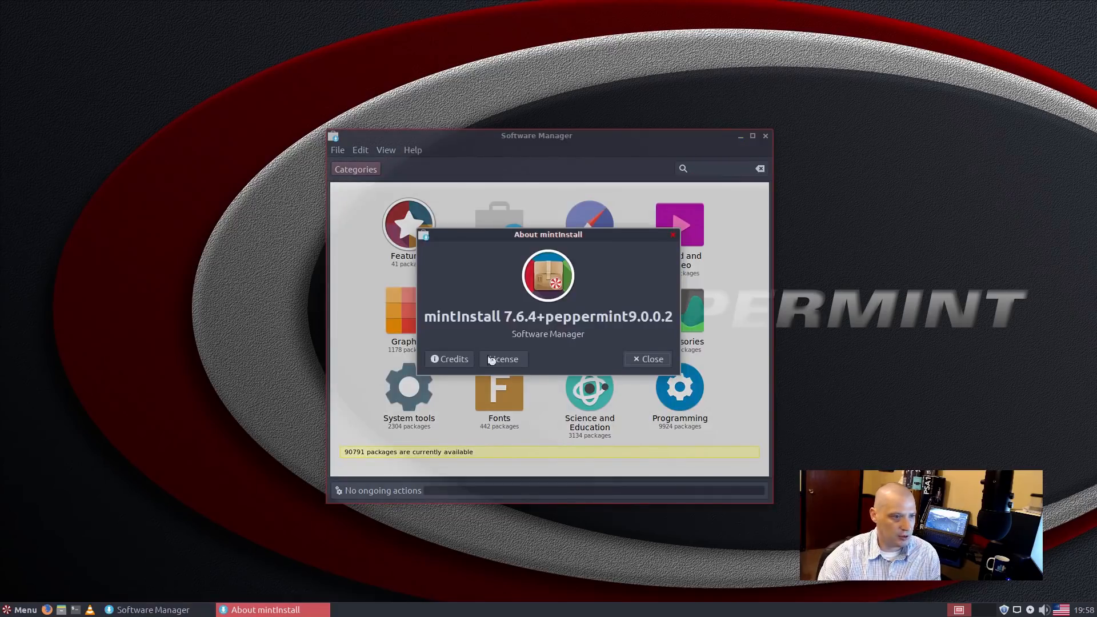
{"action": "left_click", "coordinate": [673, 235]}
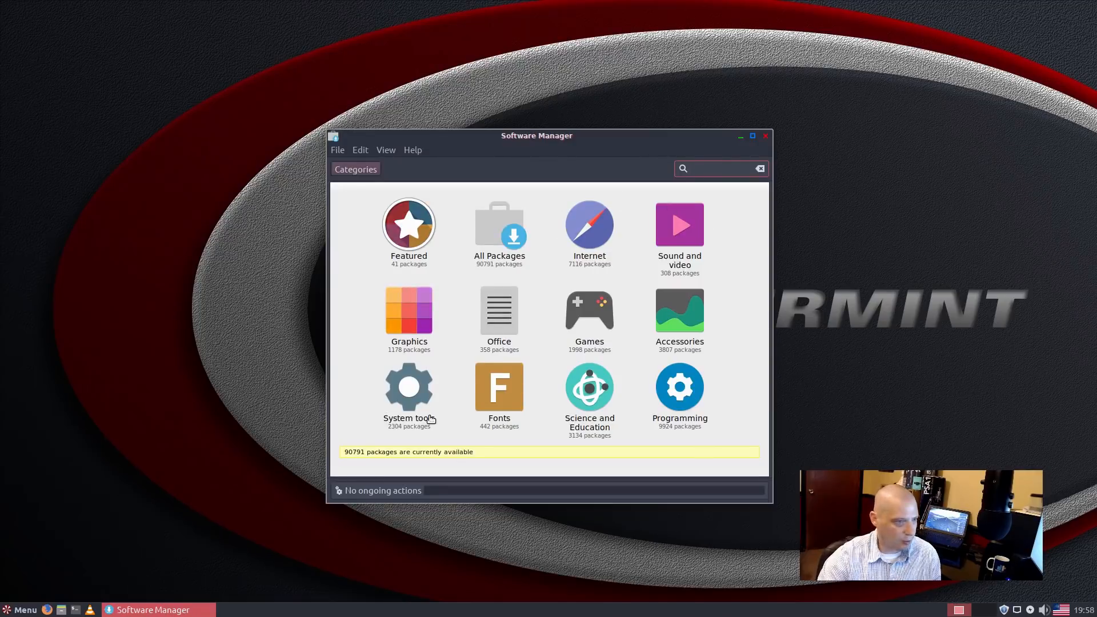
{"action": "left_click", "coordinate": [494, 269]}
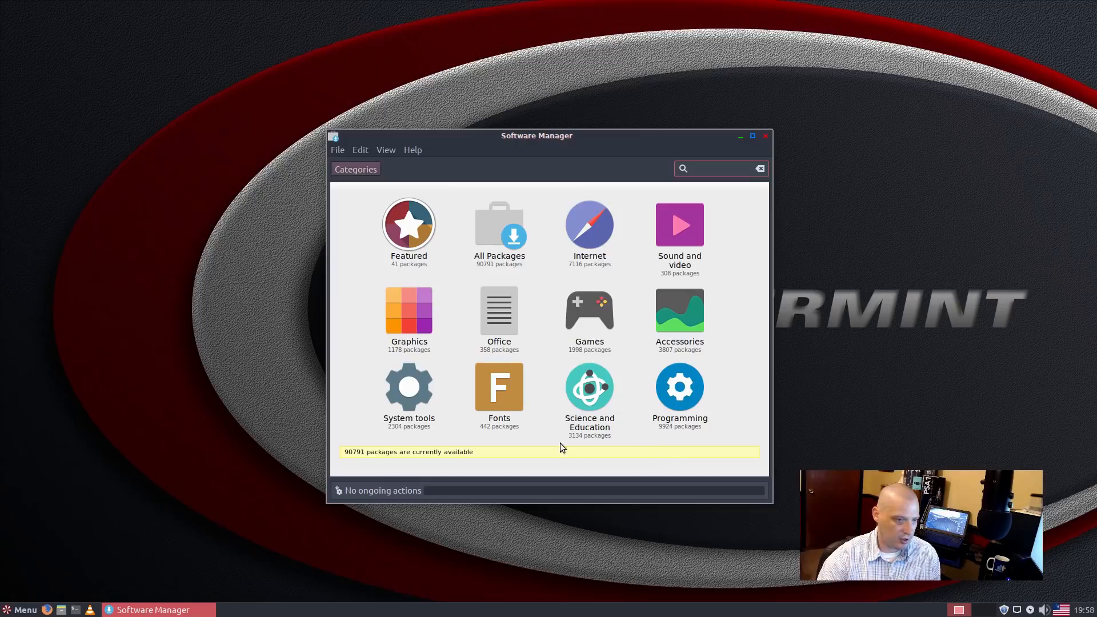
Step: Browse the Games category list, then search it for 'chromium'
{"action": "left_click", "coordinate": [577, 306]}
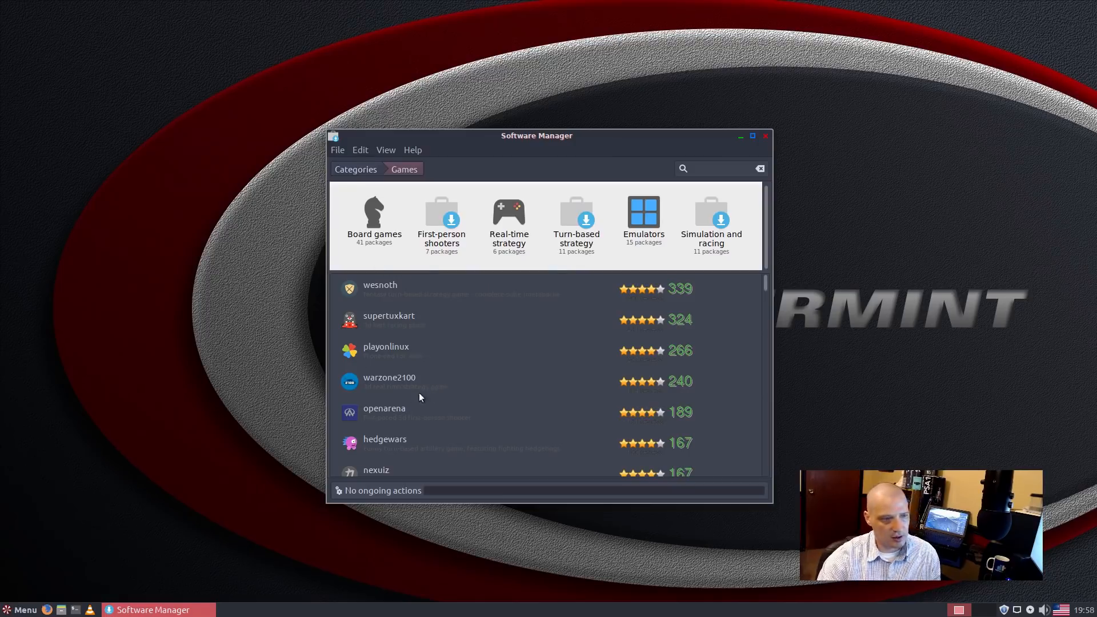
{"action": "scroll", "coordinate": [396, 408], "scroll_direction": "down", "scroll_amount": 5}
{"action": "scroll", "coordinate": [396, 408], "scroll_direction": "up", "scroll_amount": 5}
{"action": "scroll", "coordinate": [396, 409], "scroll_direction": "up", "scroll_amount": 2}
{"action": "left_click", "coordinate": [702, 169]}
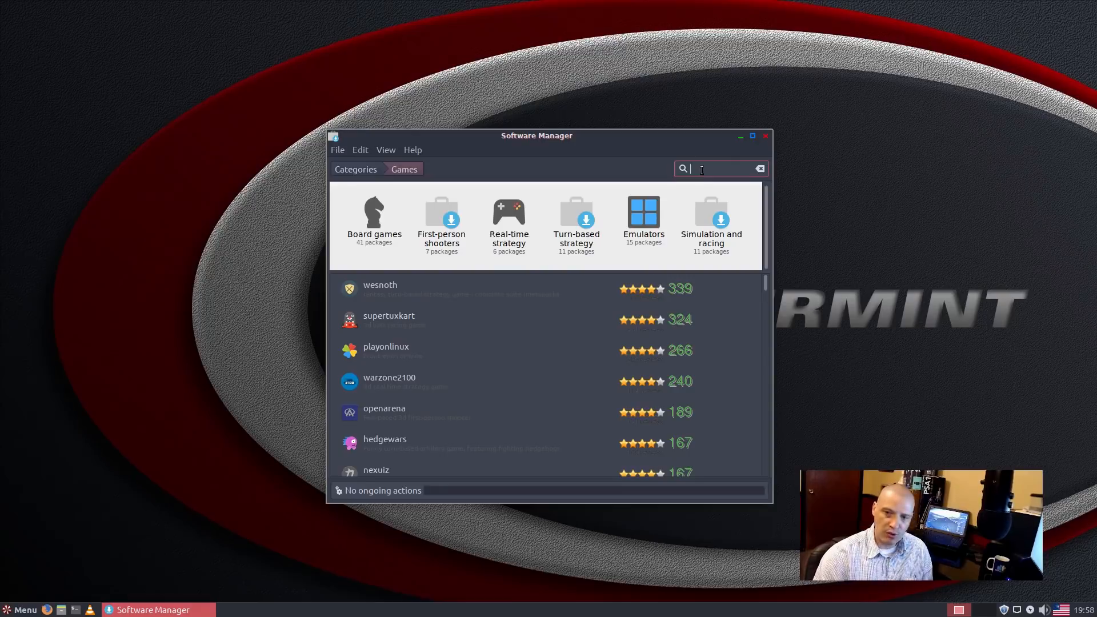
{"action": "type", "text": "chromium"}
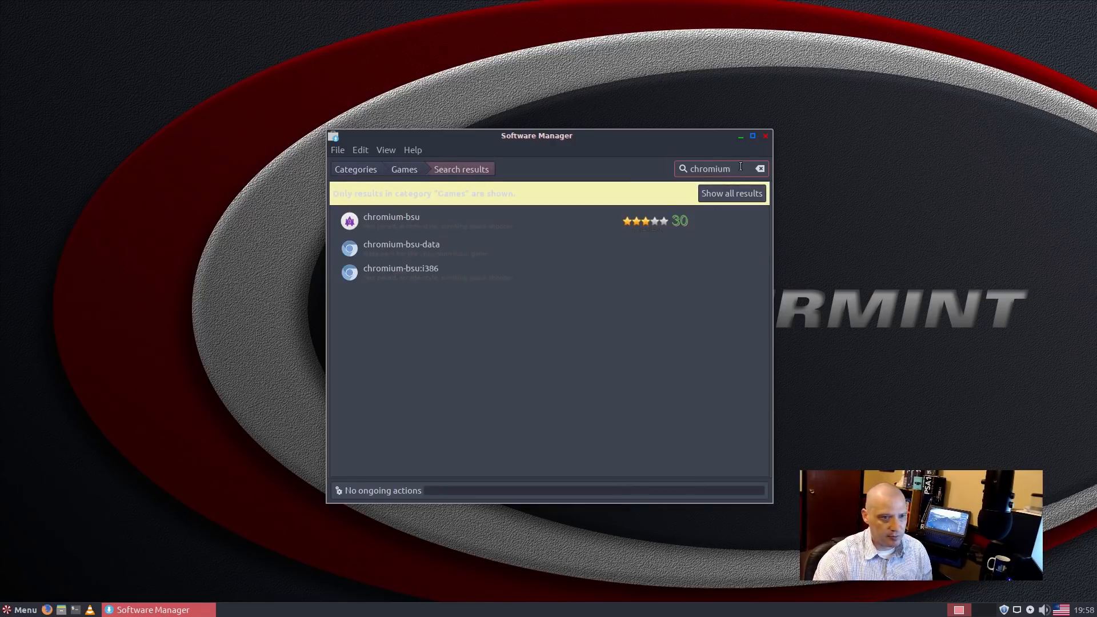
Step: Close Software Manager and launch Synaptic Package Manager from Settings, authorising with the password
{"action": "left_click", "coordinate": [765, 136]}
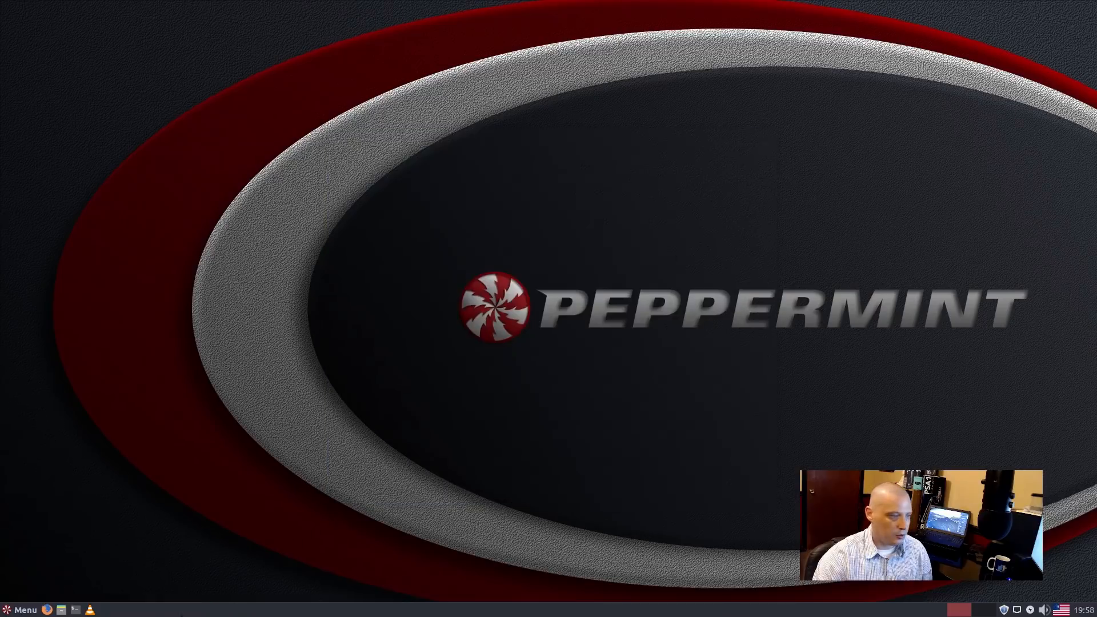
{"action": "left_click", "coordinate": [21, 610]}
{"action": "left_click", "coordinate": [38, 471]}
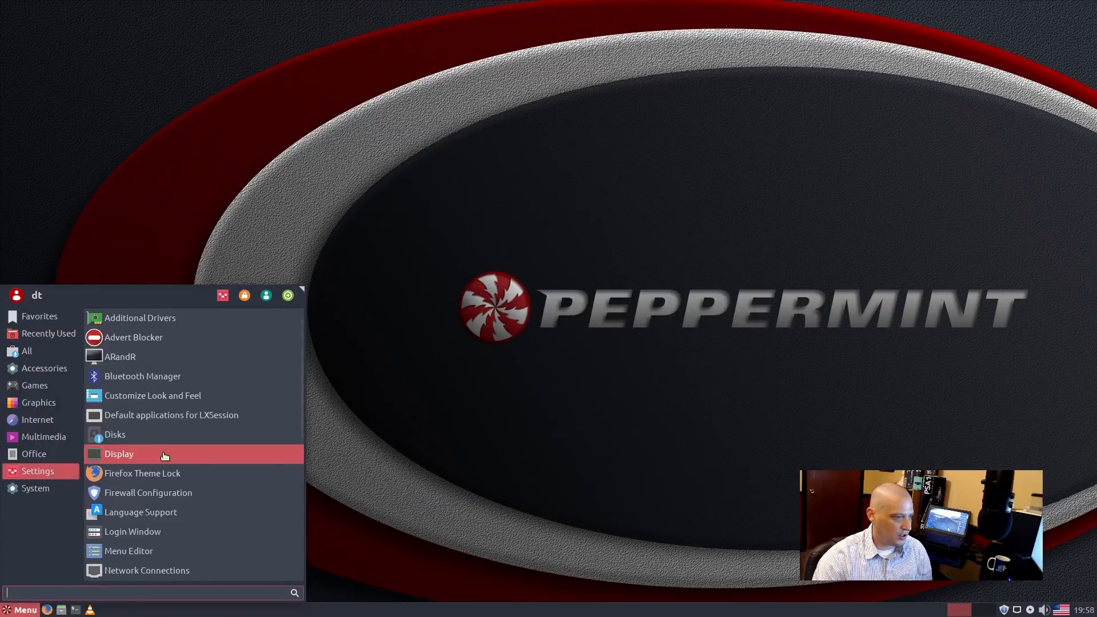
{"action": "scroll", "coordinate": [164, 455], "scroll_direction": "down", "scroll_amount": 3}
{"action": "scroll", "coordinate": [165, 460], "scroll_direction": "down", "scroll_amount": 3}
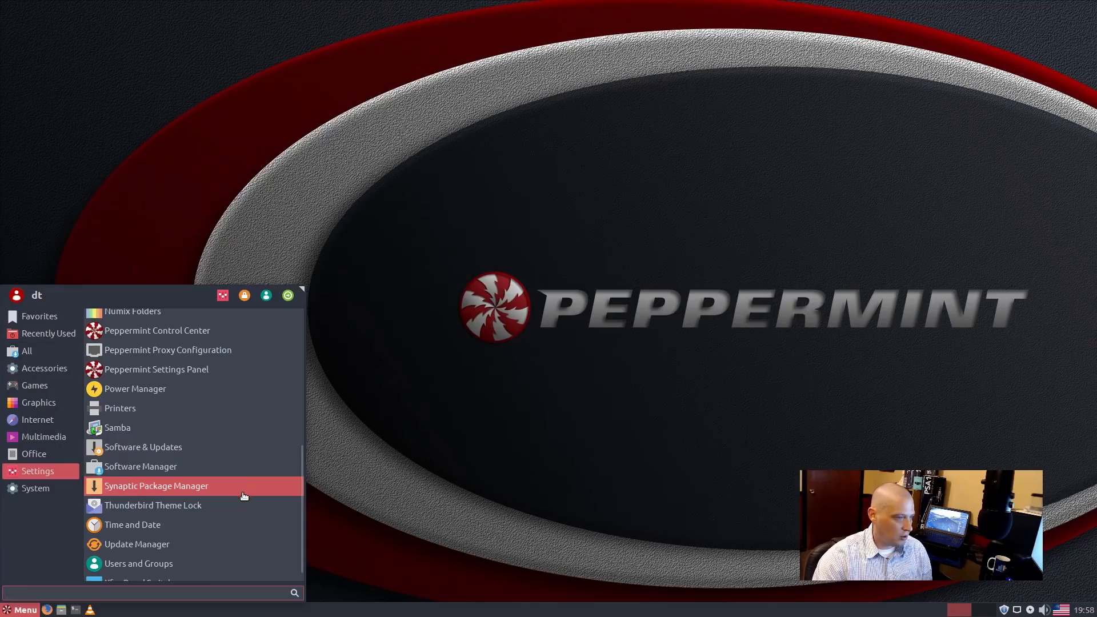
{"action": "left_click", "coordinate": [230, 492]}
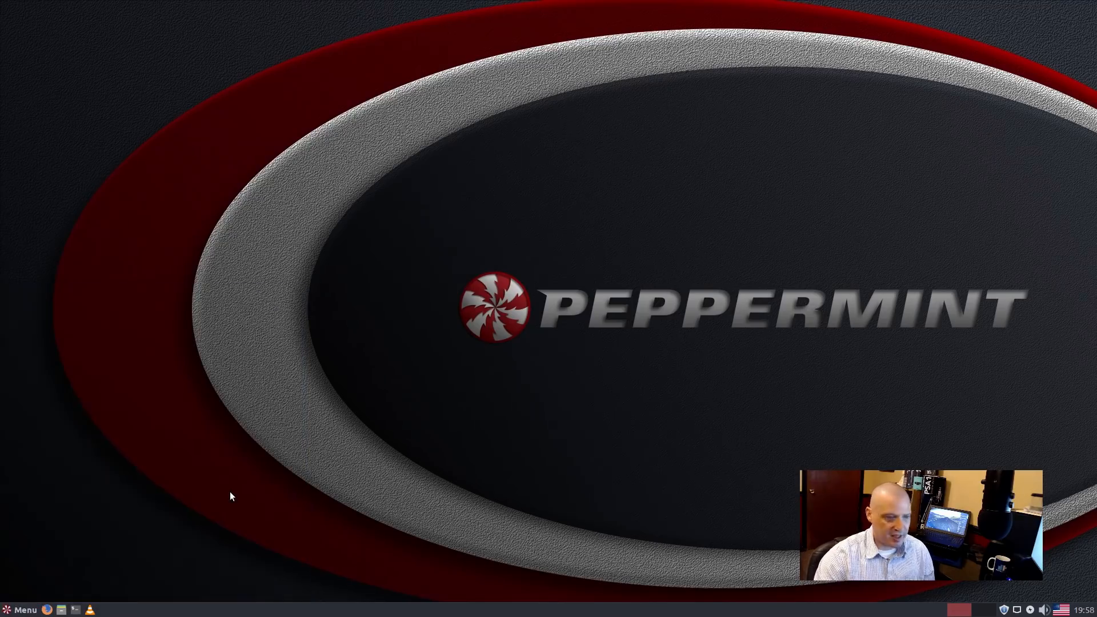
{"action": "key", "text": "Return"}
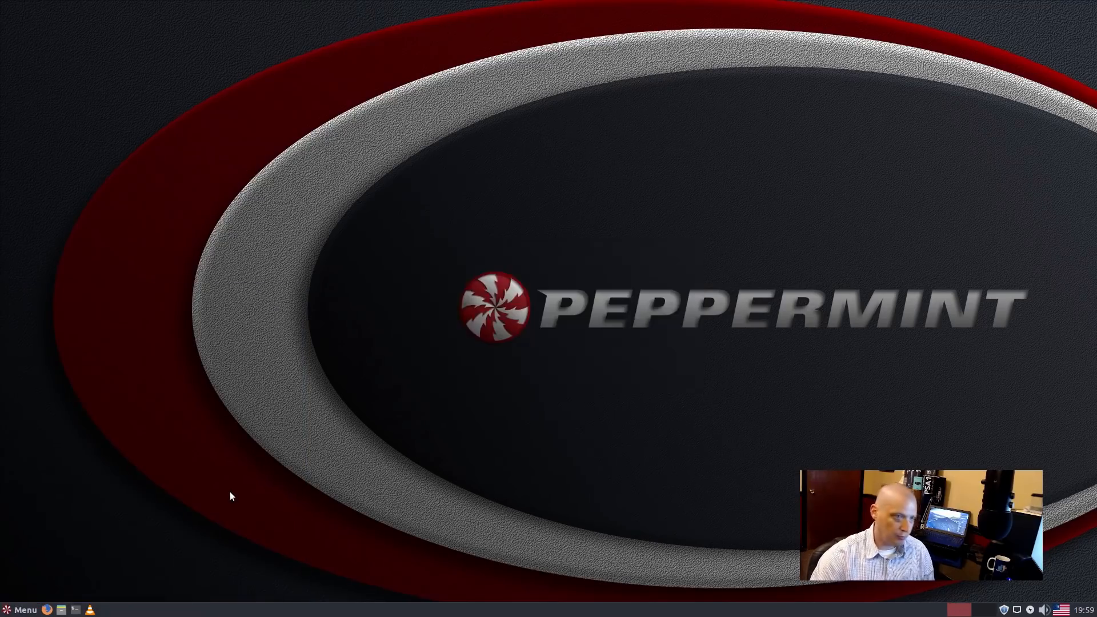
Step: Dismiss Synaptic's quick introduction, then move and enlarge the window to list all 61266 packages
{"action": "left_click_drag", "start_coordinate": [296, 66], "coordinate": [567, 180]}
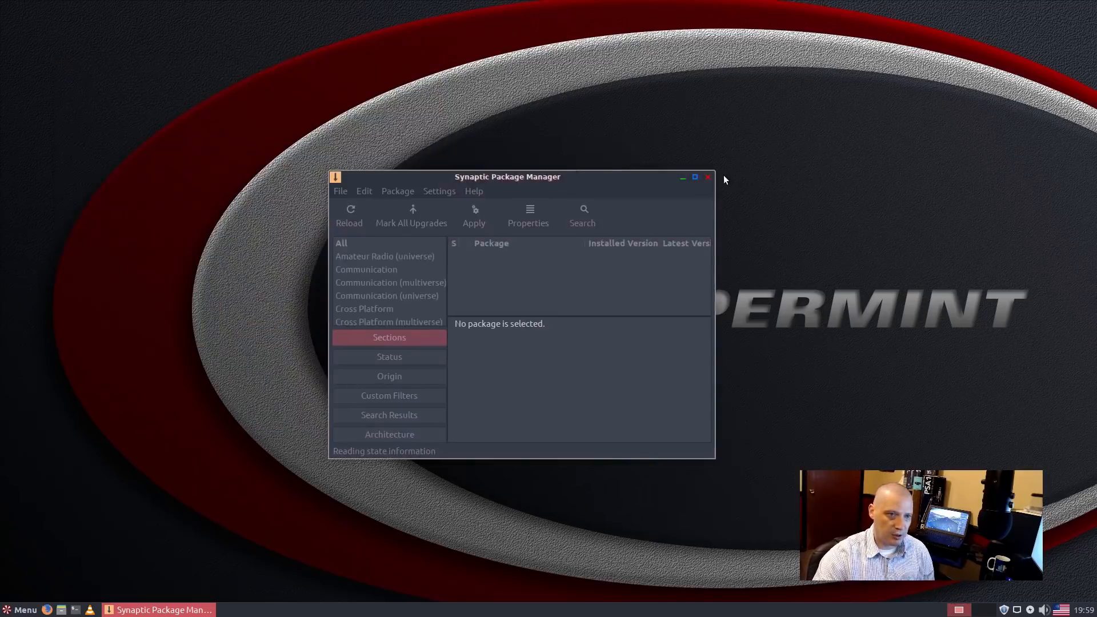
{"action": "left_click", "coordinate": [812, 392]}
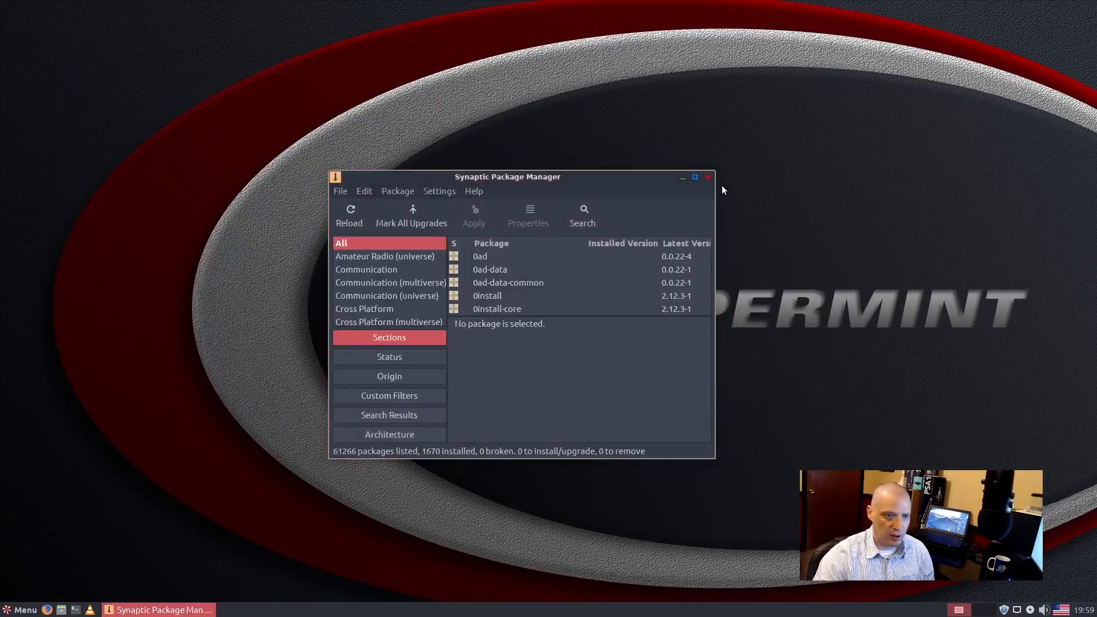
{"action": "left_click_drag", "start_coordinate": [713, 172], "coordinate": [867, 89]}
{"action": "left_click_drag", "start_coordinate": [729, 105], "coordinate": [755, 131]}
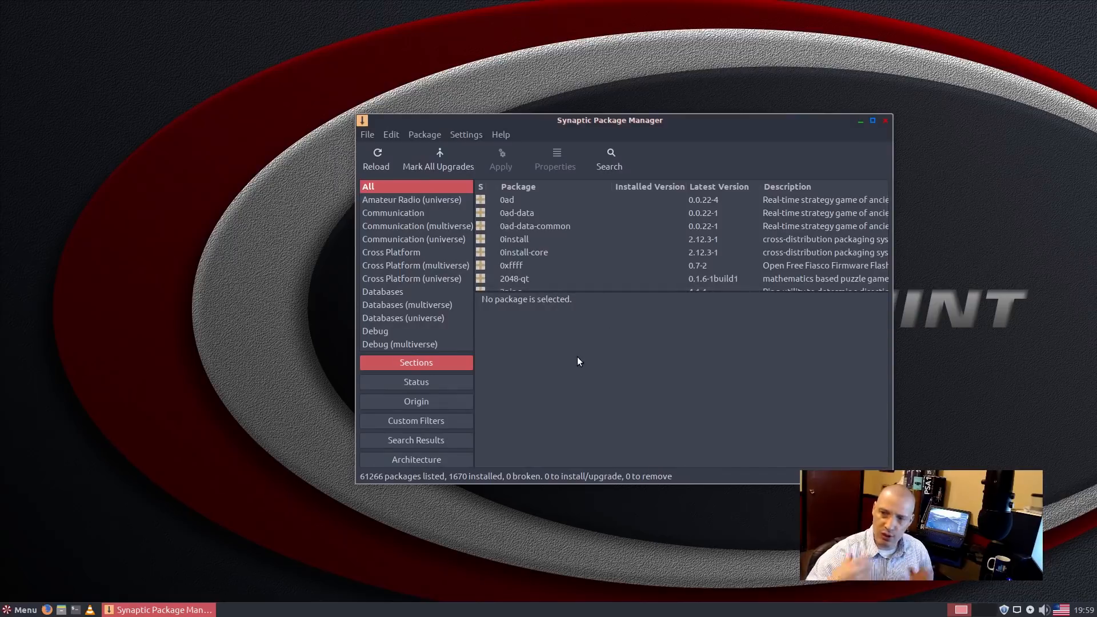
Step: Search Synaptic's packages for chromium
{"action": "left_click", "coordinate": [606, 163]}
{"action": "type", "text": "chromium"}
{"action": "key", "text": "Return"}
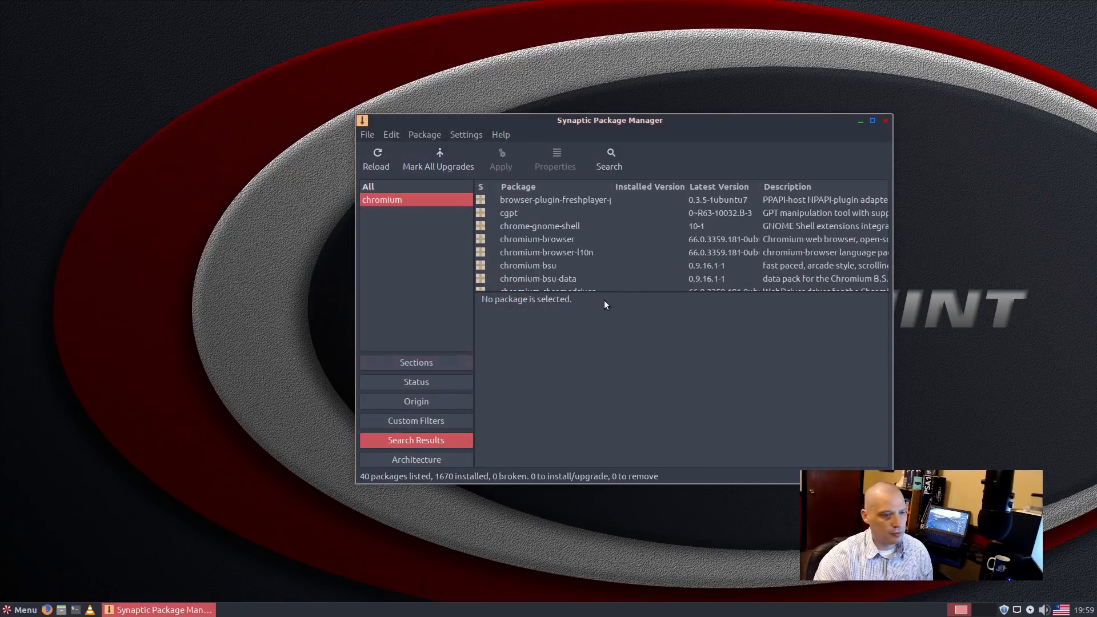
Step: Mark chromium-browser and its language package for installation, then quit Synaptic discarding the changes
{"action": "left_click", "coordinate": [586, 240]}
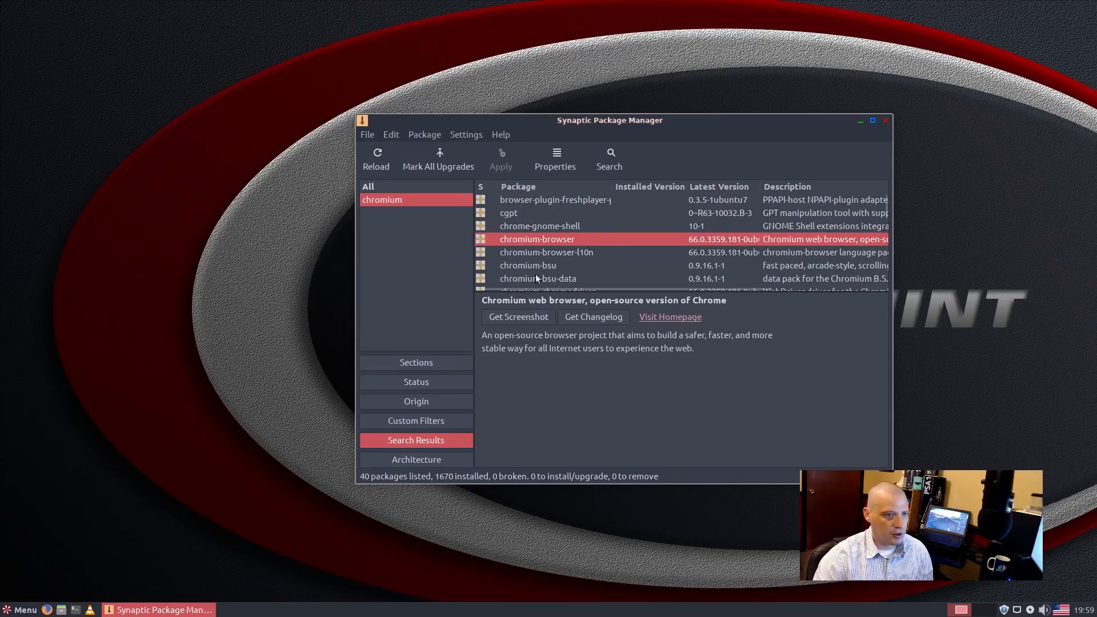
{"action": "left_click", "coordinate": [482, 239]}
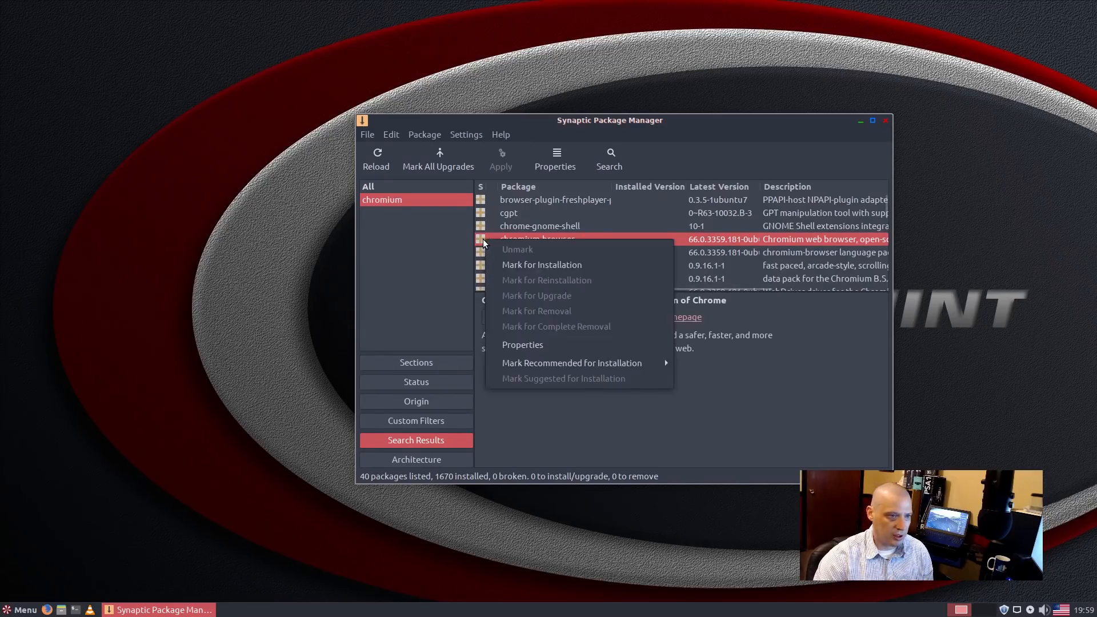
{"action": "left_click", "coordinate": [538, 264]}
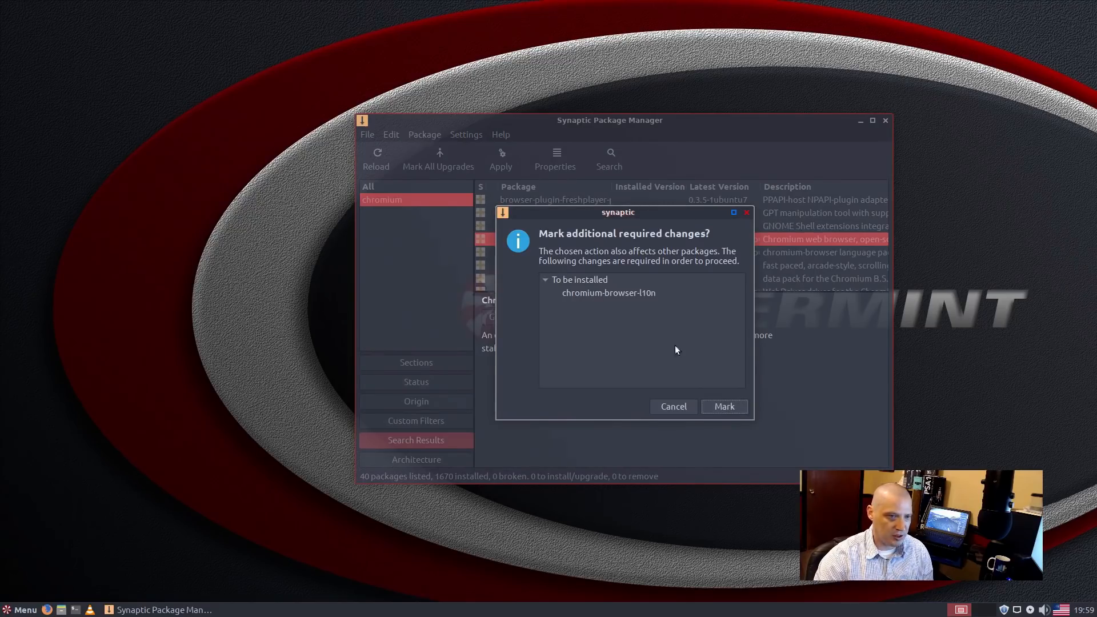
{"action": "left_click", "coordinate": [716, 413]}
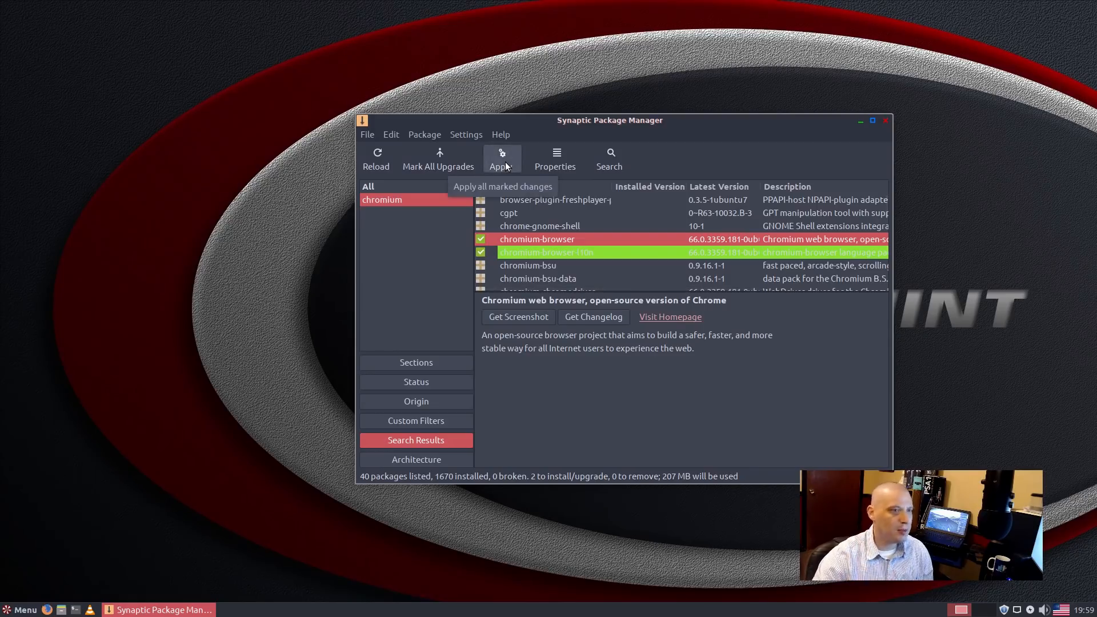
{"action": "left_click", "coordinate": [886, 120]}
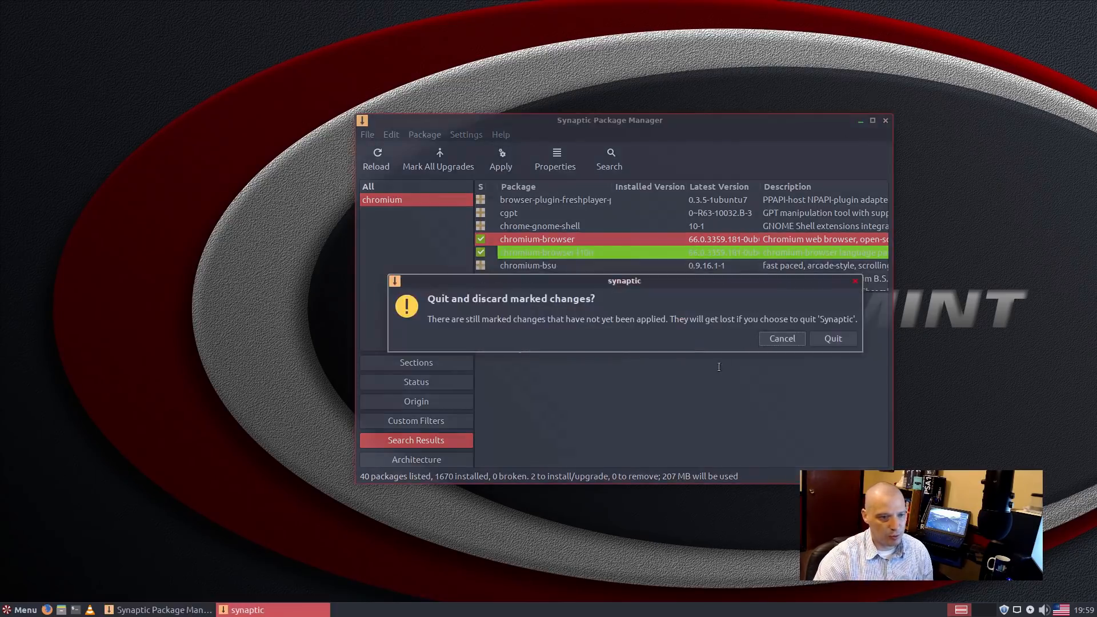
{"action": "left_click", "coordinate": [823, 337]}
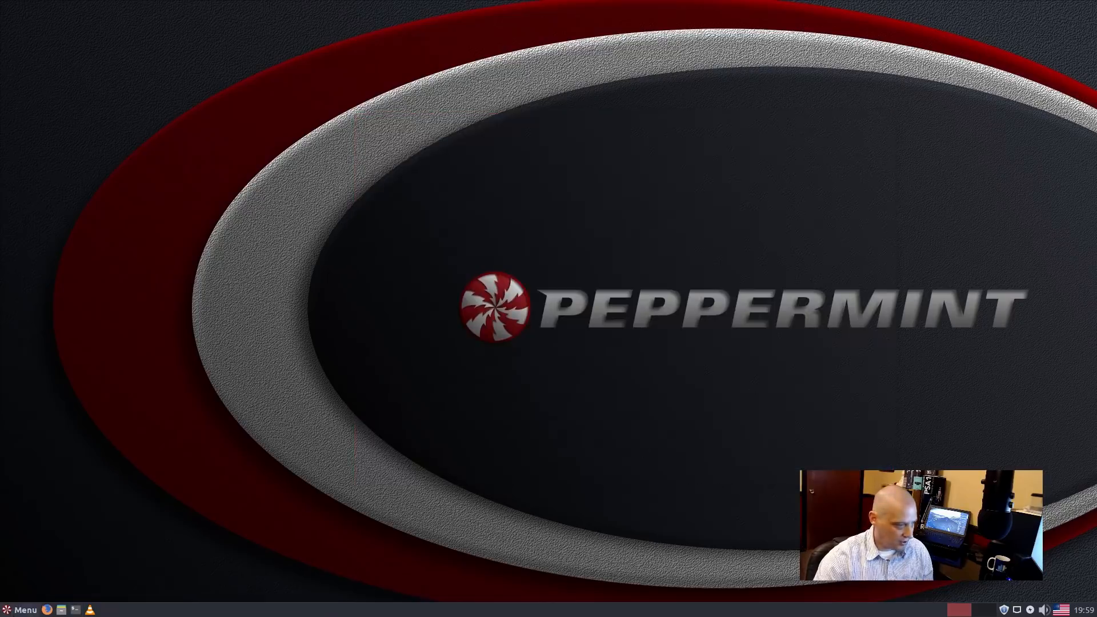
{"action": "left_click", "coordinate": [20, 610]}
{"action": "left_click", "coordinate": [72, 453]}
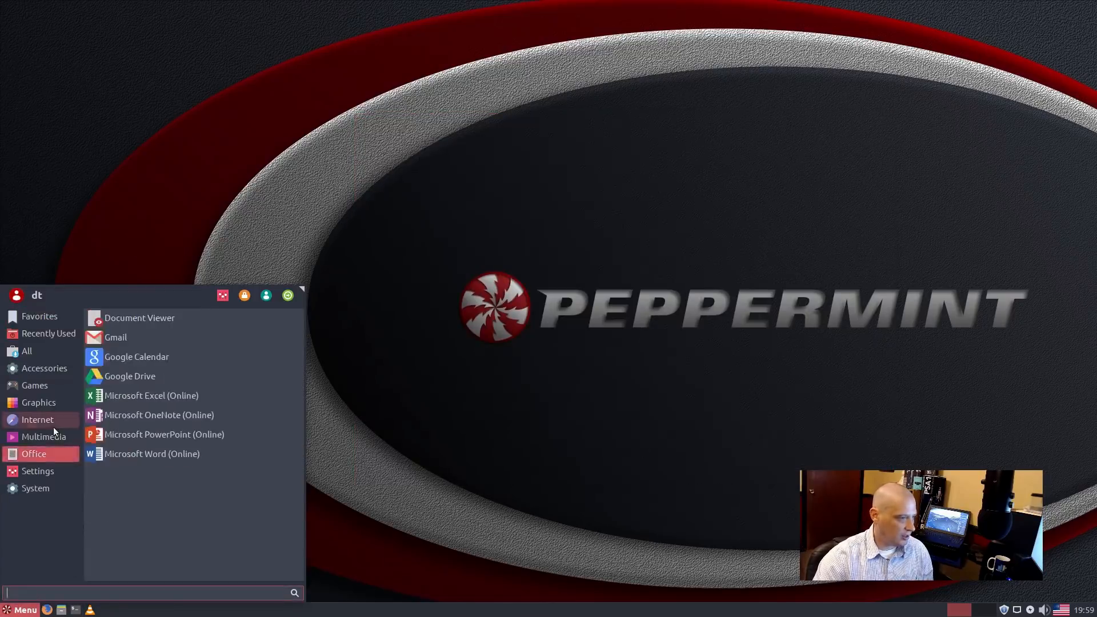
{"action": "left_click", "coordinate": [49, 470]}
{"action": "scroll", "coordinate": [126, 464], "scroll_direction": "down", "scroll_amount": 3}
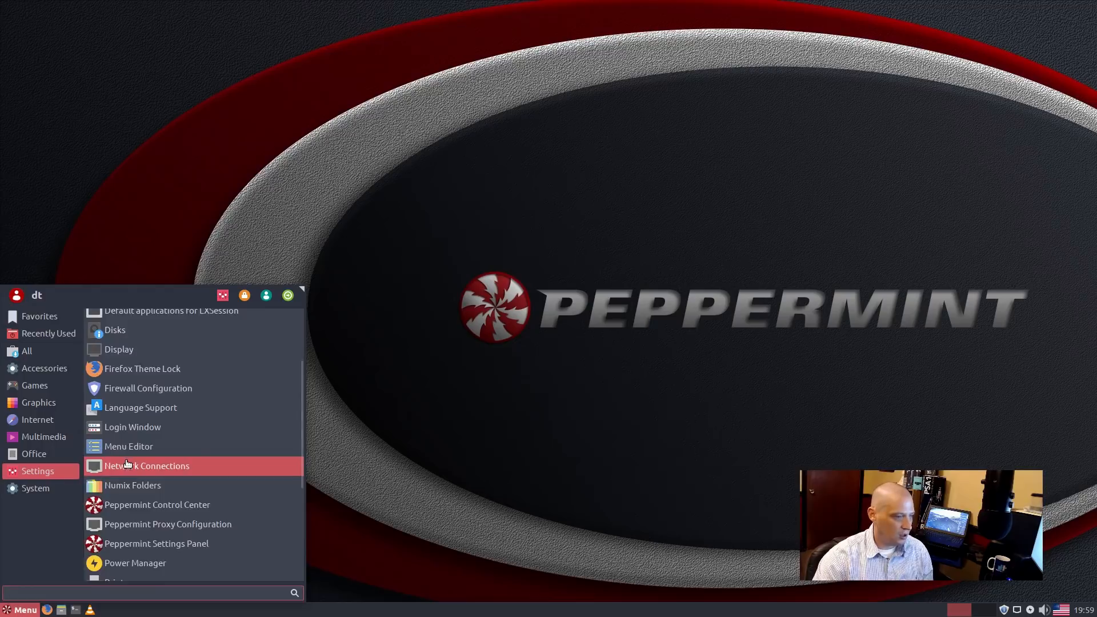
{"action": "scroll", "coordinate": [127, 464], "scroll_direction": "down", "scroll_amount": 3}
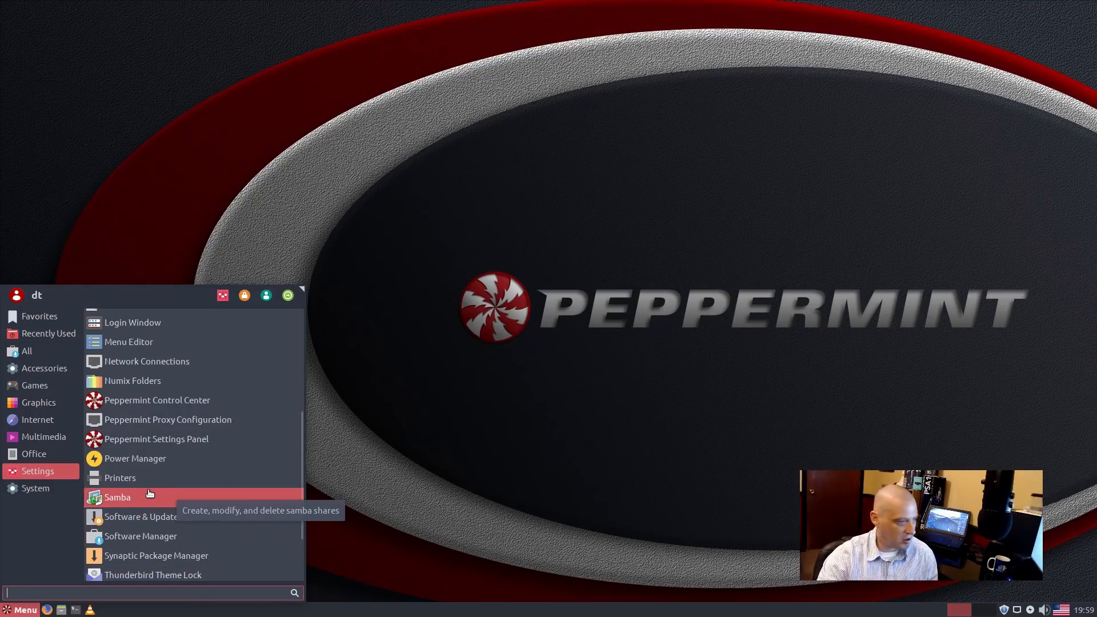
{"action": "left_click", "coordinate": [65, 426]}
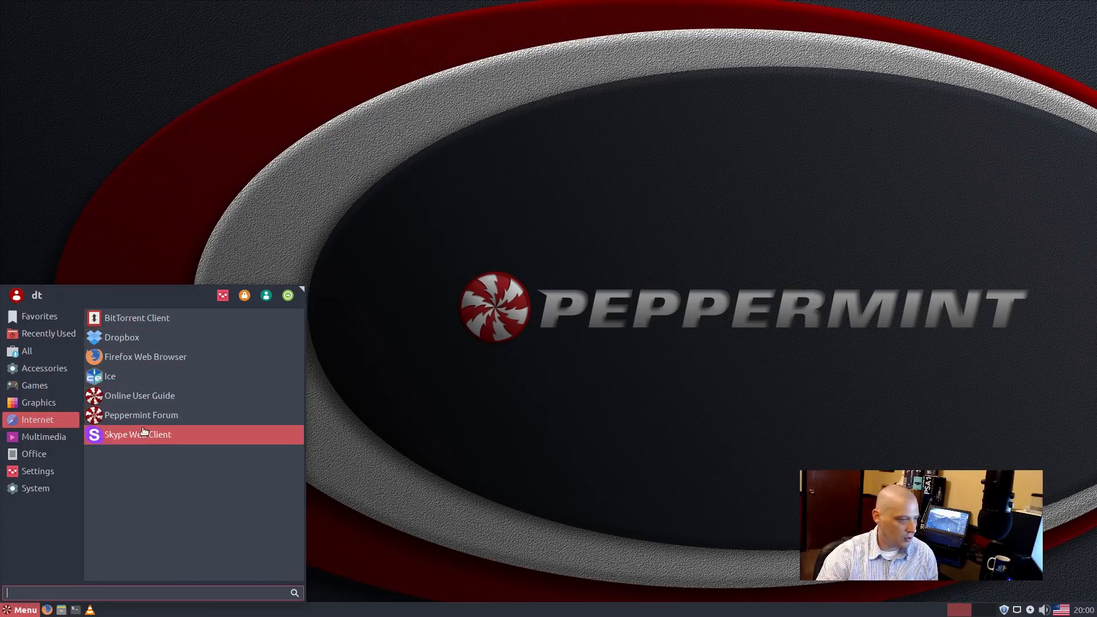
{"action": "left_click", "coordinate": [72, 472]}
{"action": "left_click", "coordinate": [48, 490]}
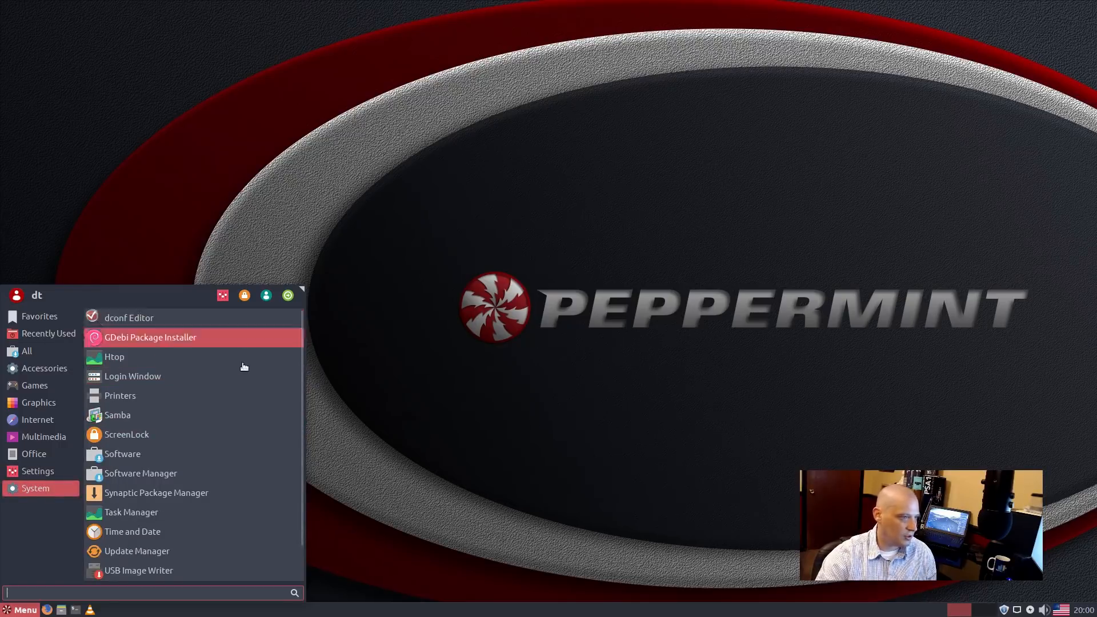
{"action": "scroll", "coordinate": [252, 427], "scroll_direction": "down", "scroll_amount": 1}
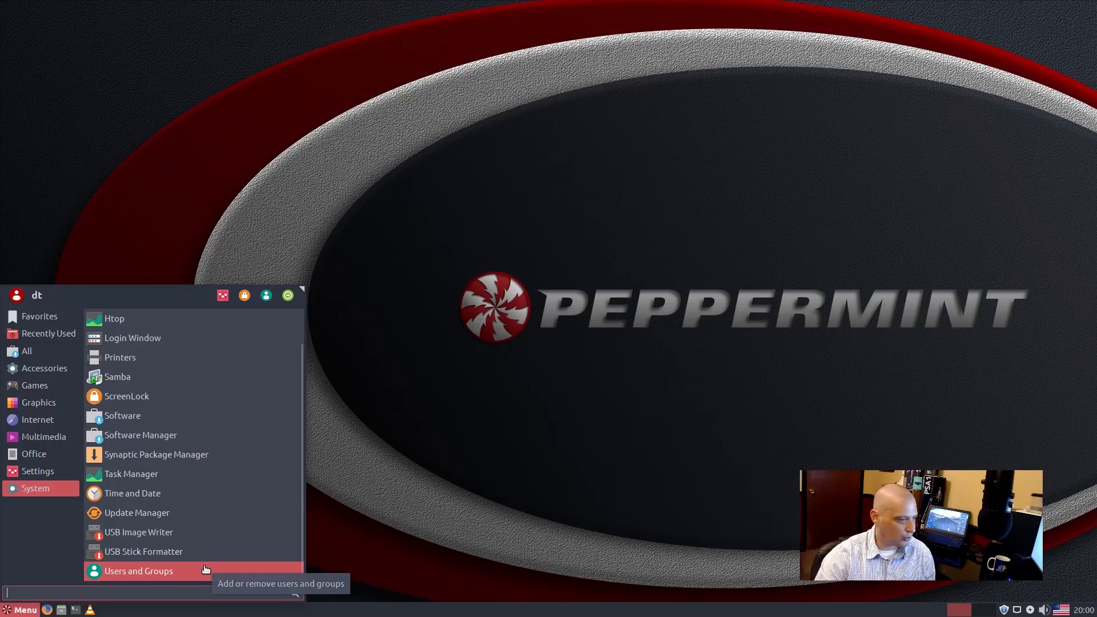
{"action": "left_click", "coordinate": [164, 551]}
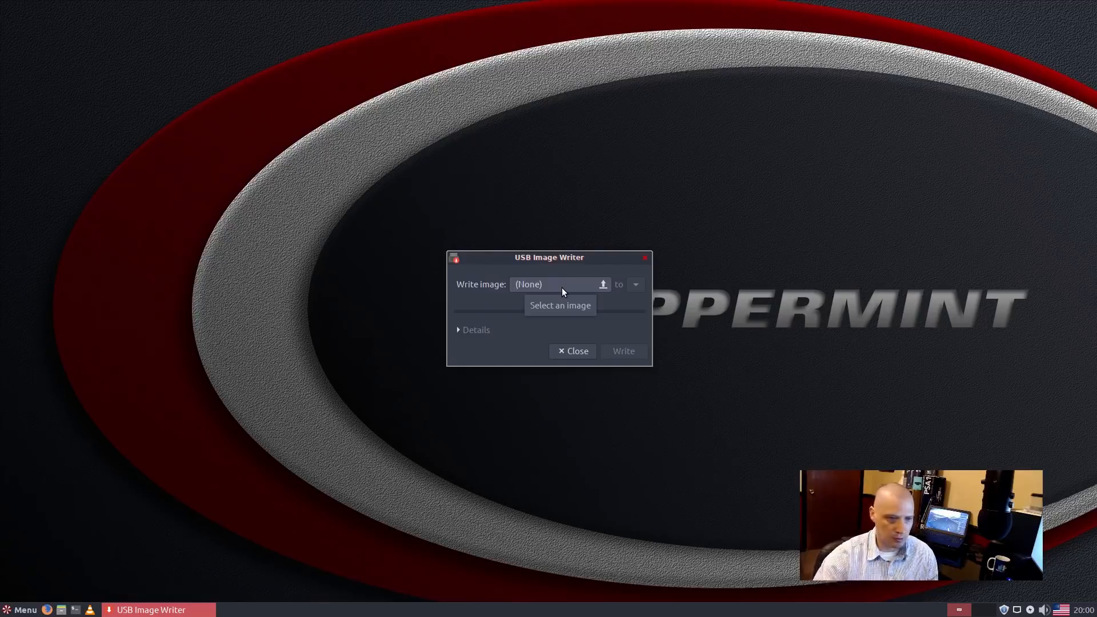
{"action": "left_click", "coordinate": [645, 258]}
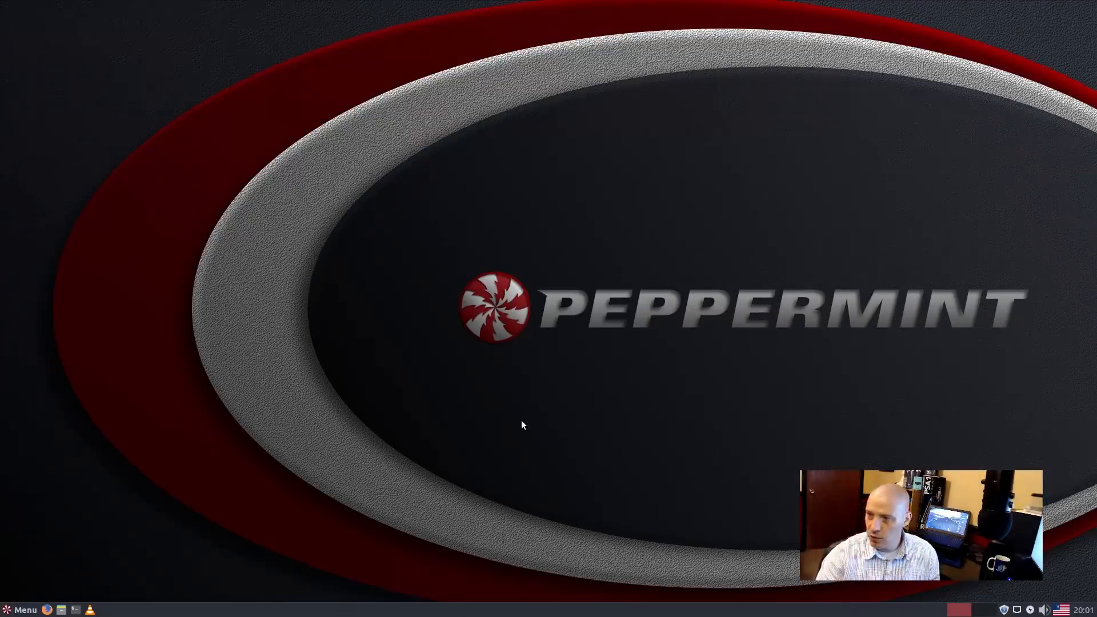
Step: Open the Wallpapers chooser from the desktop menu and apply the Beachfront wallpaper
{"action": "right_click", "coordinate": [205, 341]}
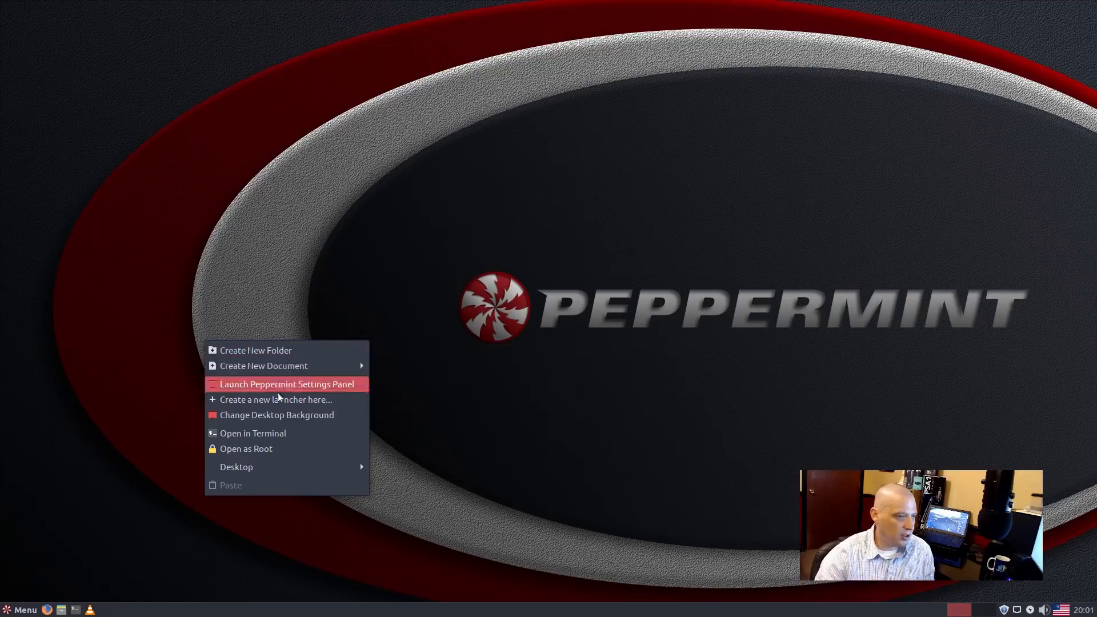
{"action": "left_click", "coordinate": [270, 423]}
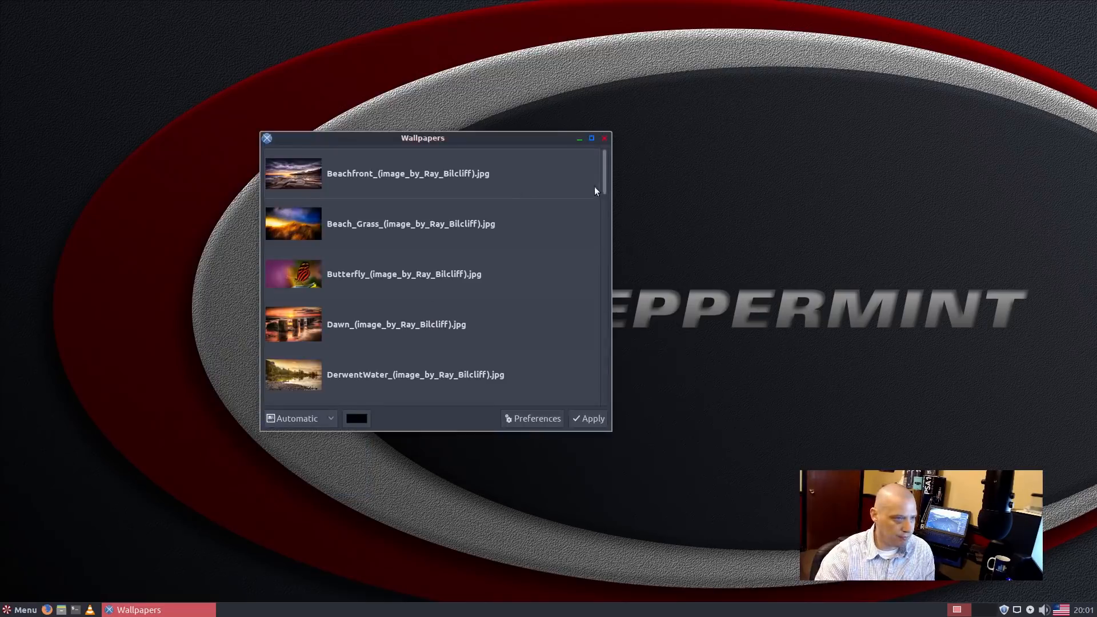
{"action": "left_click_drag", "start_coordinate": [512, 150], "coordinate": [322, 215]}
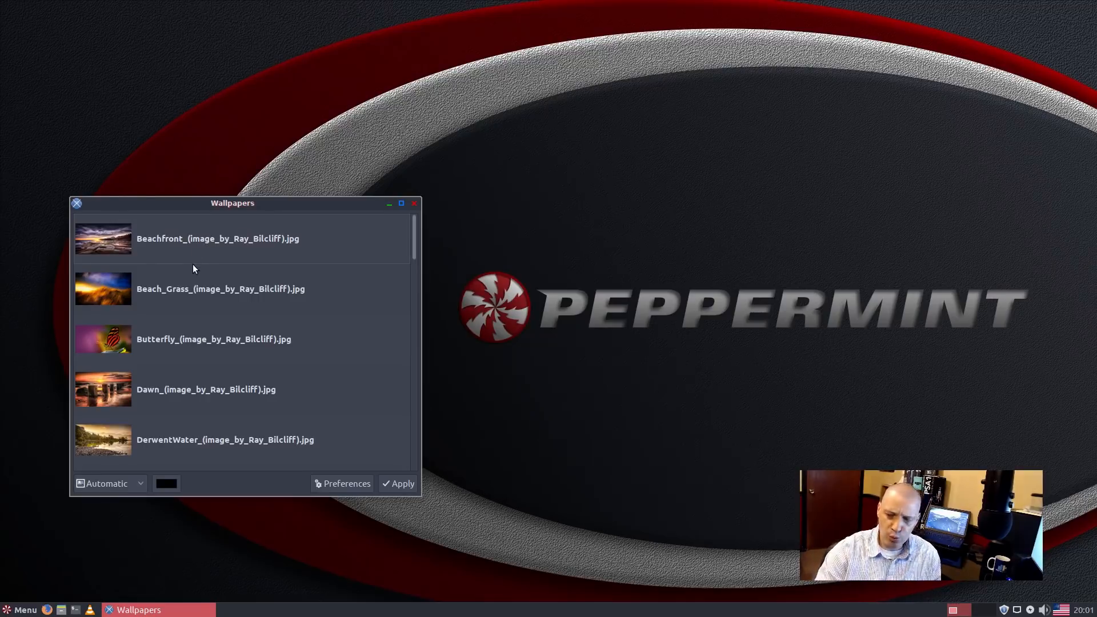
{"action": "left_click", "coordinate": [231, 261]}
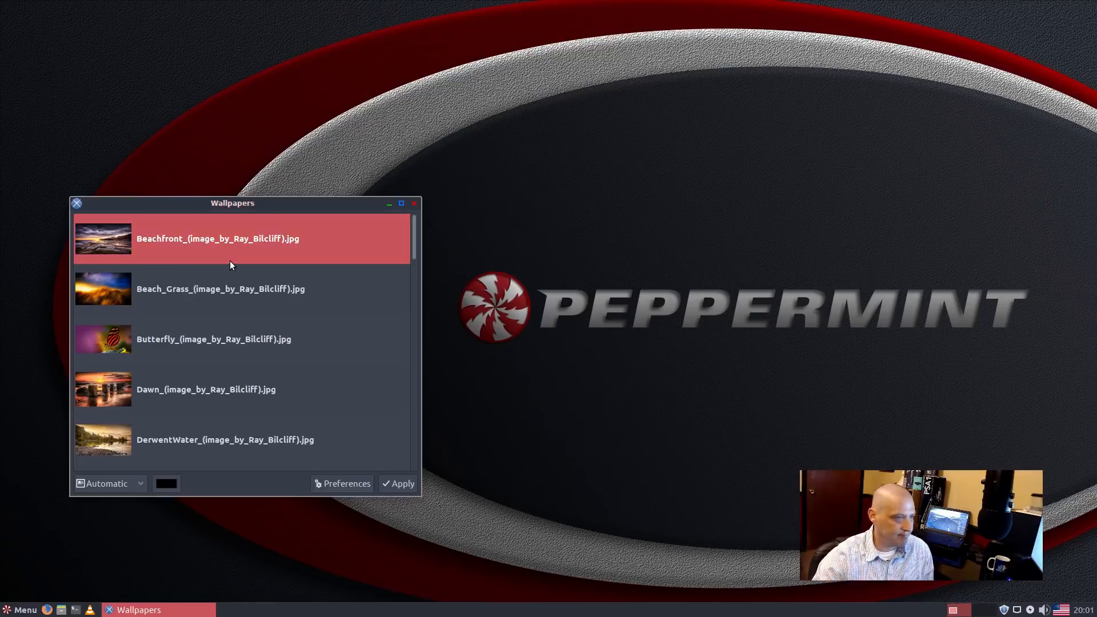
{"action": "left_click", "coordinate": [395, 484]}
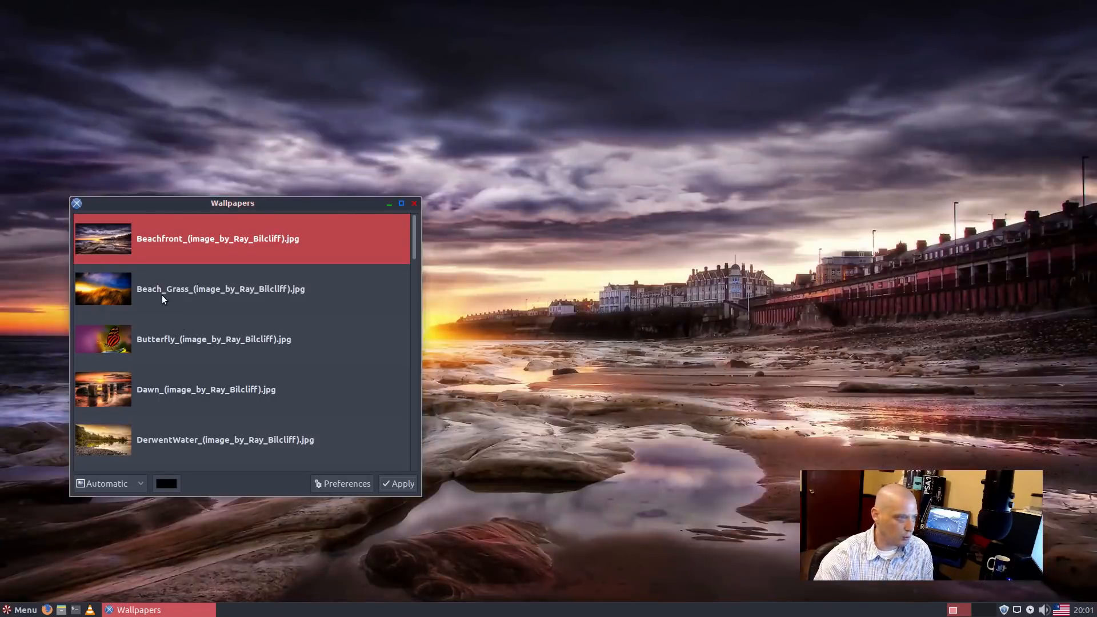
Step: Apply Beach_Grass, then Butterfly, and finally the Dawn beach-sunset wallpaper
{"action": "left_click", "coordinate": [162, 295]}
{"action": "left_click", "coordinate": [398, 487]}
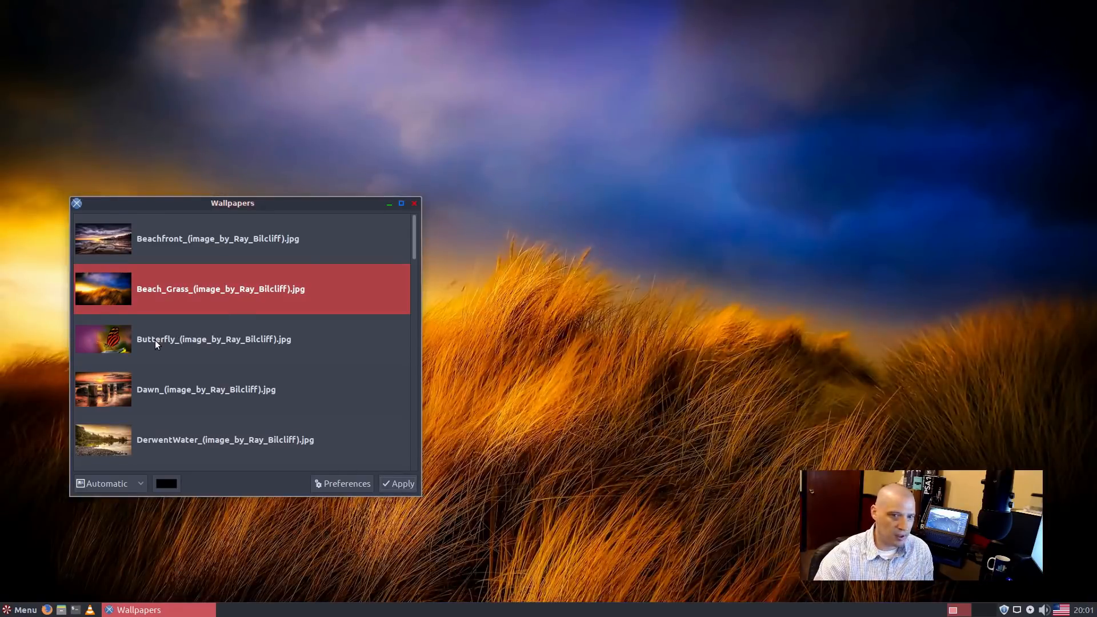
{"action": "left_click", "coordinate": [155, 342]}
{"action": "left_click", "coordinate": [393, 486]}
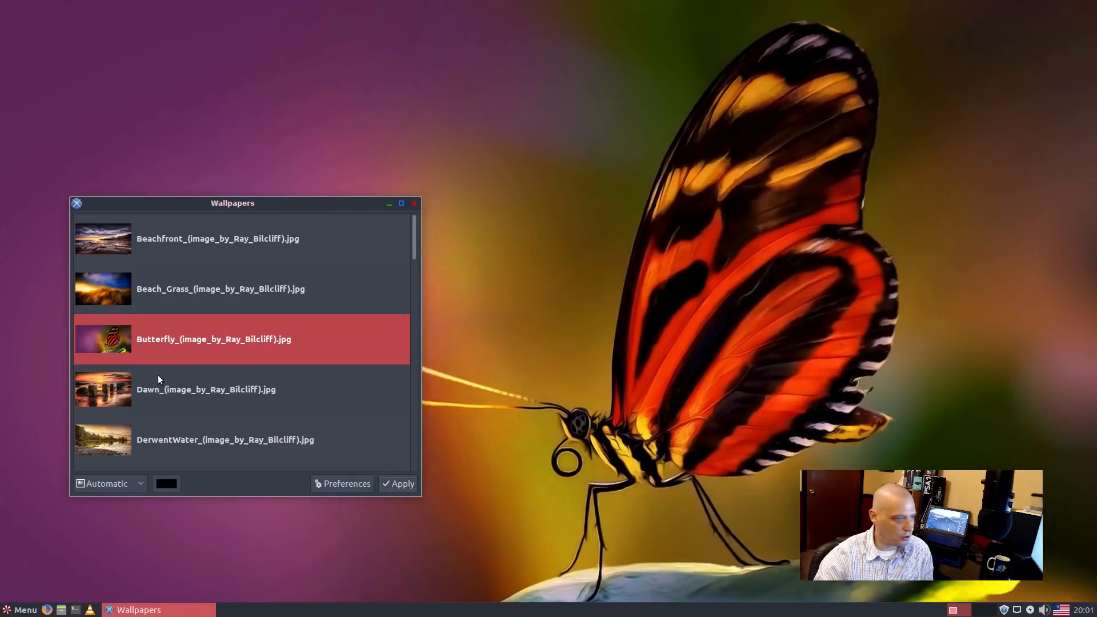
{"action": "left_click", "coordinate": [115, 402]}
{"action": "left_click", "coordinate": [404, 481]}
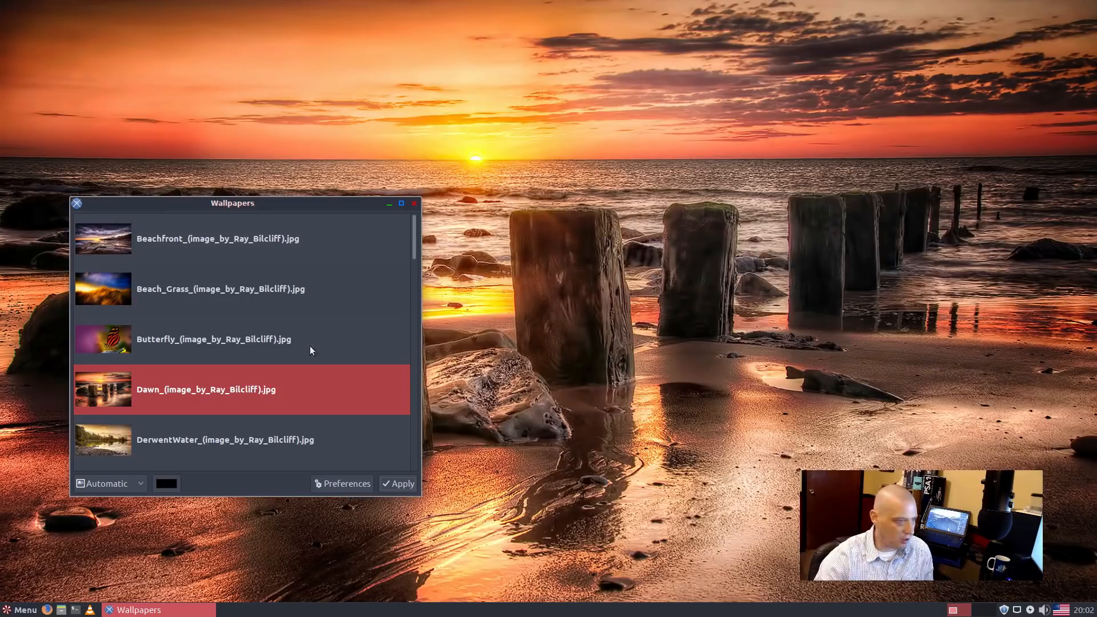
{"action": "scroll", "coordinate": [238, 359], "scroll_direction": "down", "scroll_amount": 3}
Step: Scroll down the wallpaper list and apply the Pond_Bee wallpaper
{"action": "scroll", "coordinate": [238, 359], "scroll_direction": "down", "scroll_amount": 5}
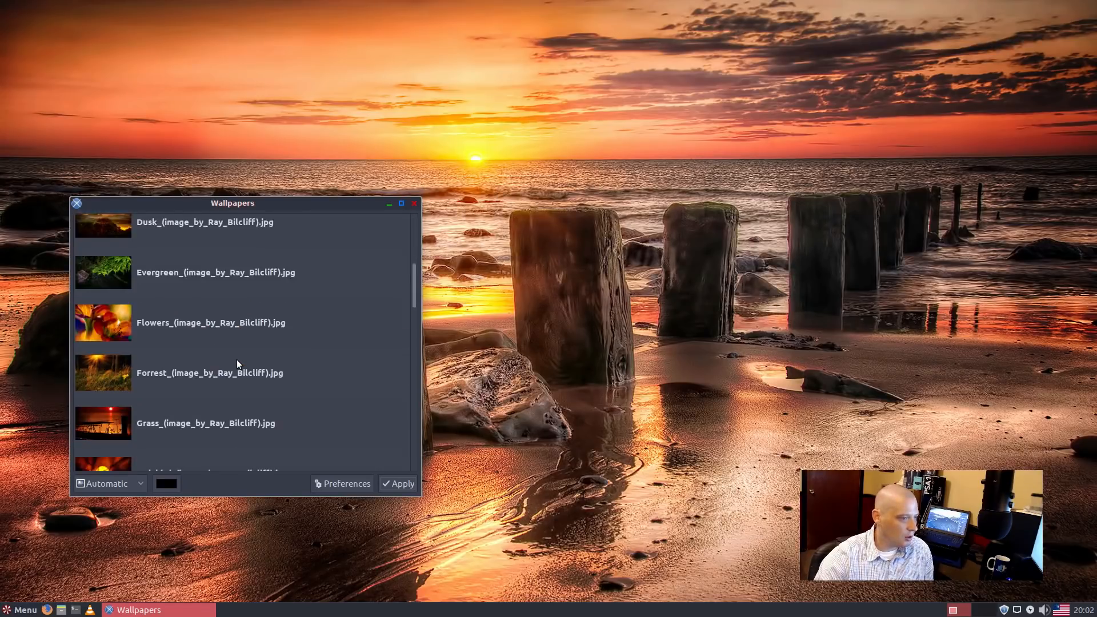
{"action": "scroll", "coordinate": [238, 361], "scroll_direction": "down", "scroll_amount": 5}
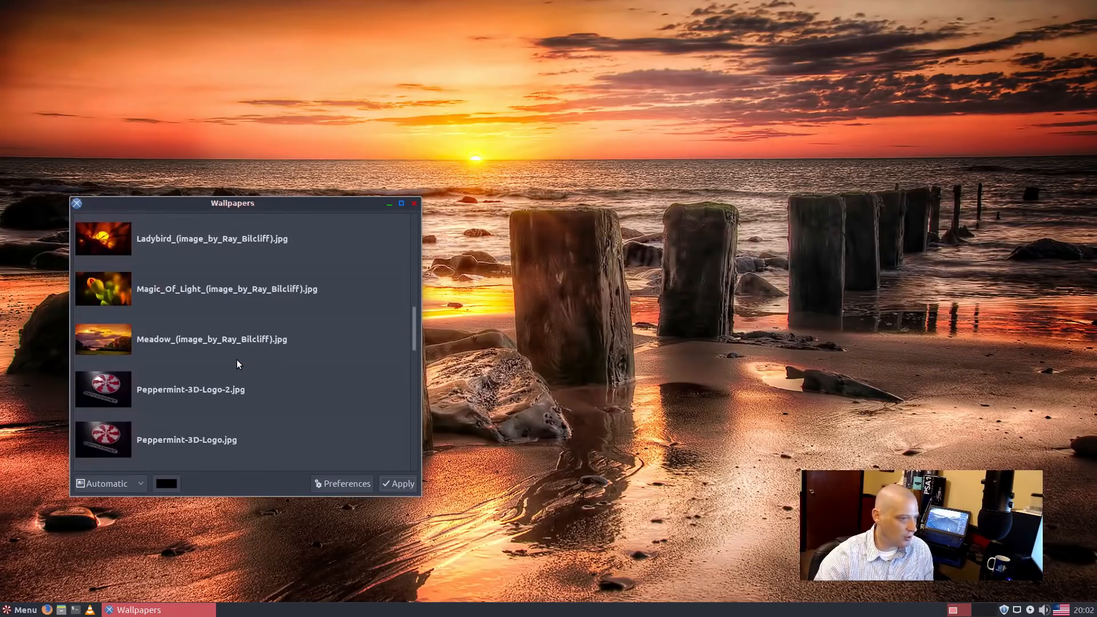
{"action": "scroll", "coordinate": [237, 360], "scroll_direction": "down", "scroll_amount": 5}
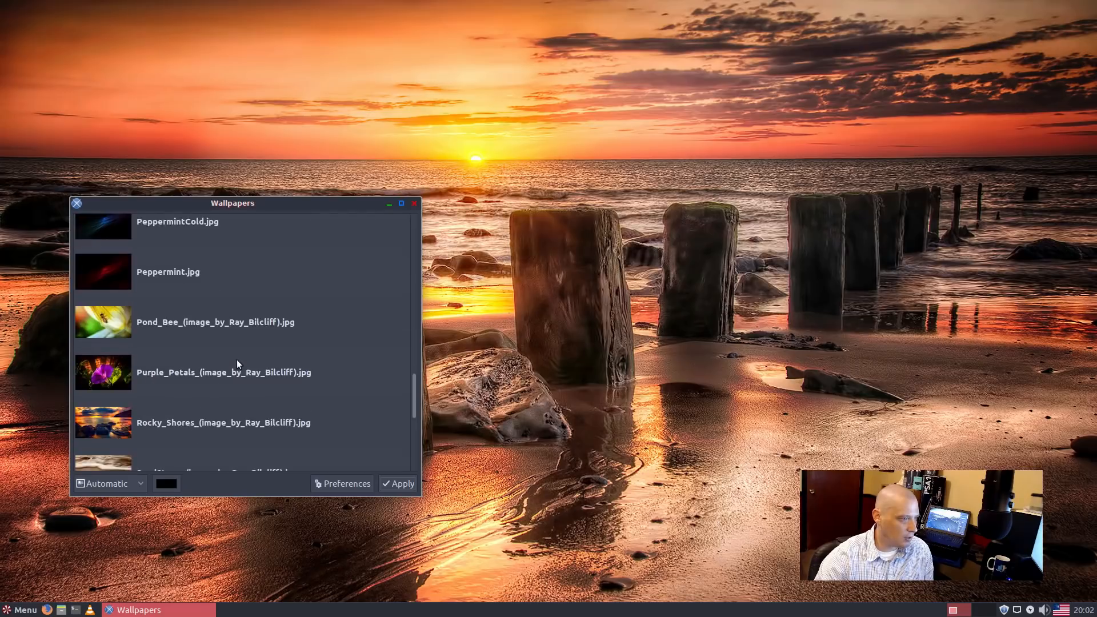
{"action": "left_click", "coordinate": [241, 319]}
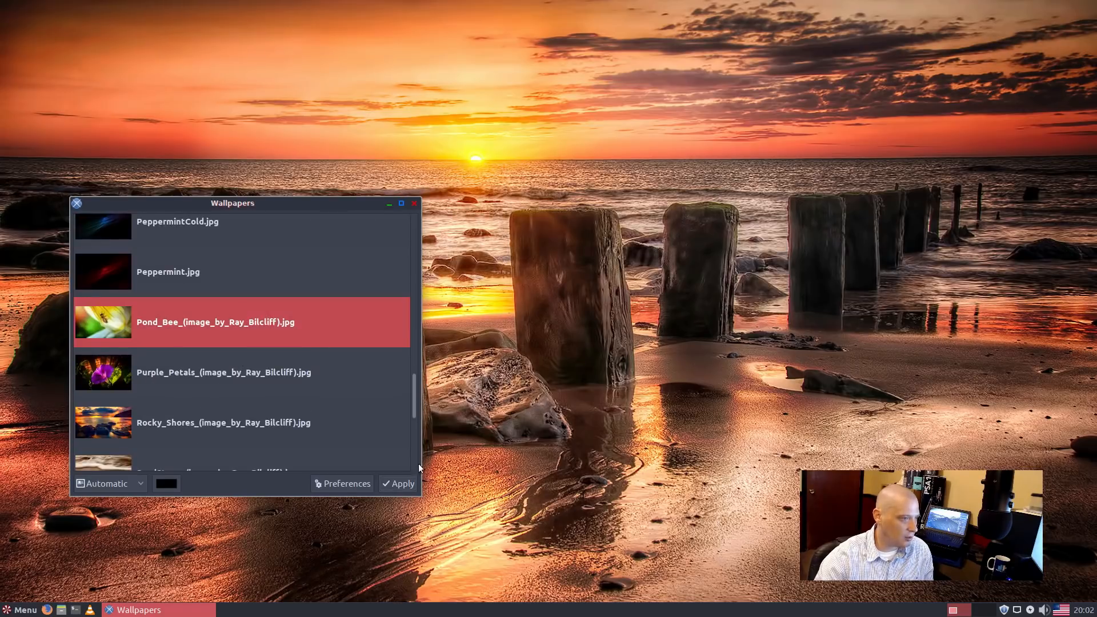
{"action": "left_click", "coordinate": [393, 489]}
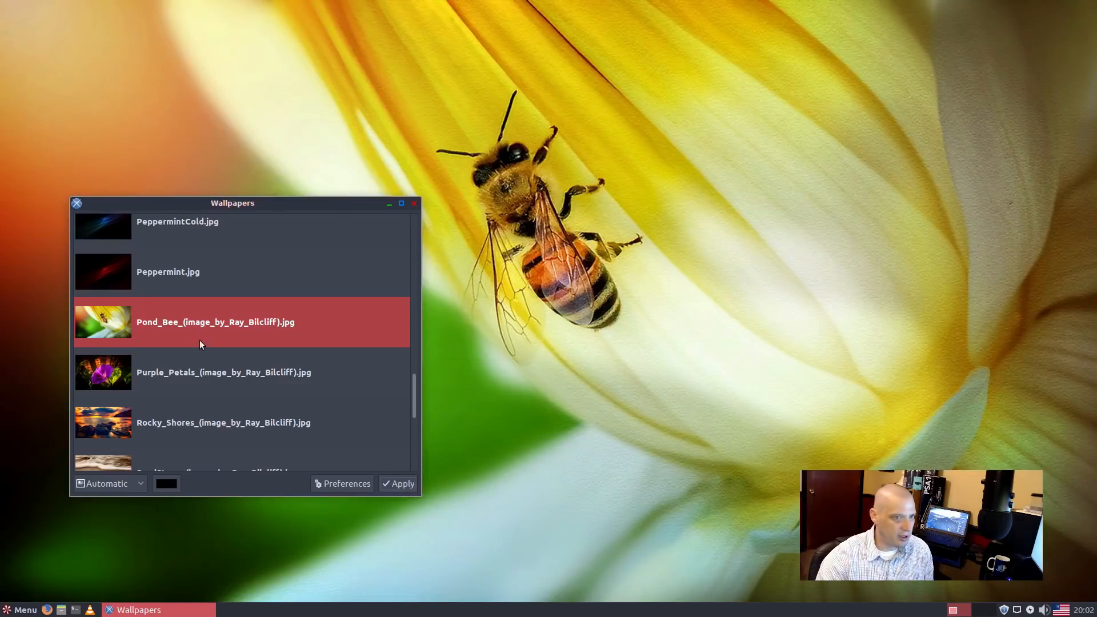
Step: Apply the SandStone wallpaper and close the Wallpapers picker
{"action": "scroll", "coordinate": [200, 341], "scroll_direction": "down", "scroll_amount": 2}
{"action": "left_click", "coordinate": [180, 373]}
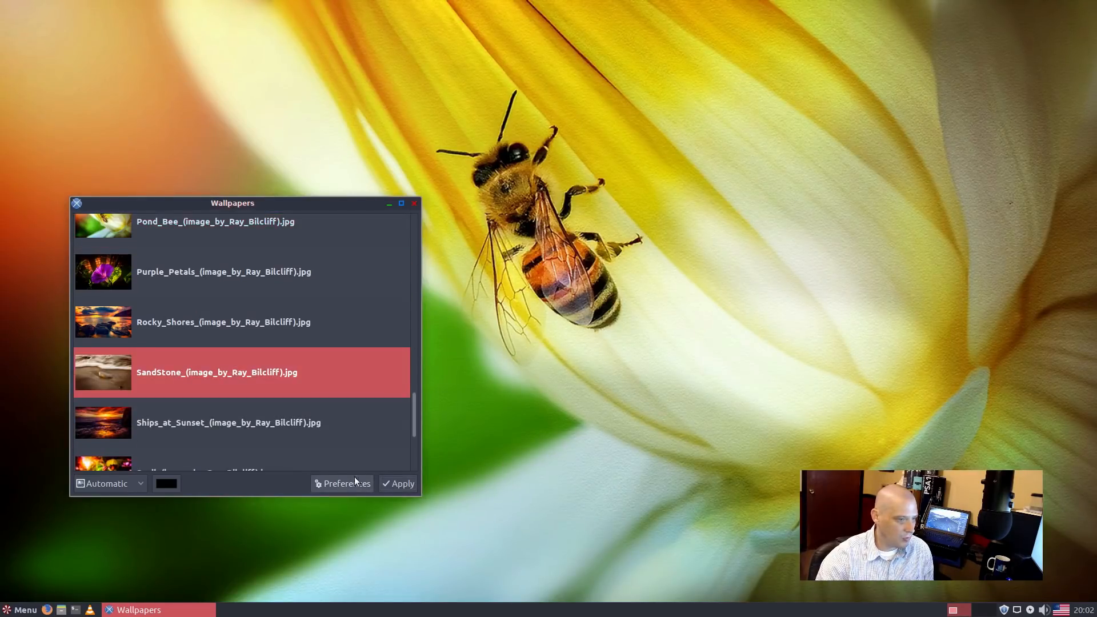
{"action": "left_click", "coordinate": [398, 486]}
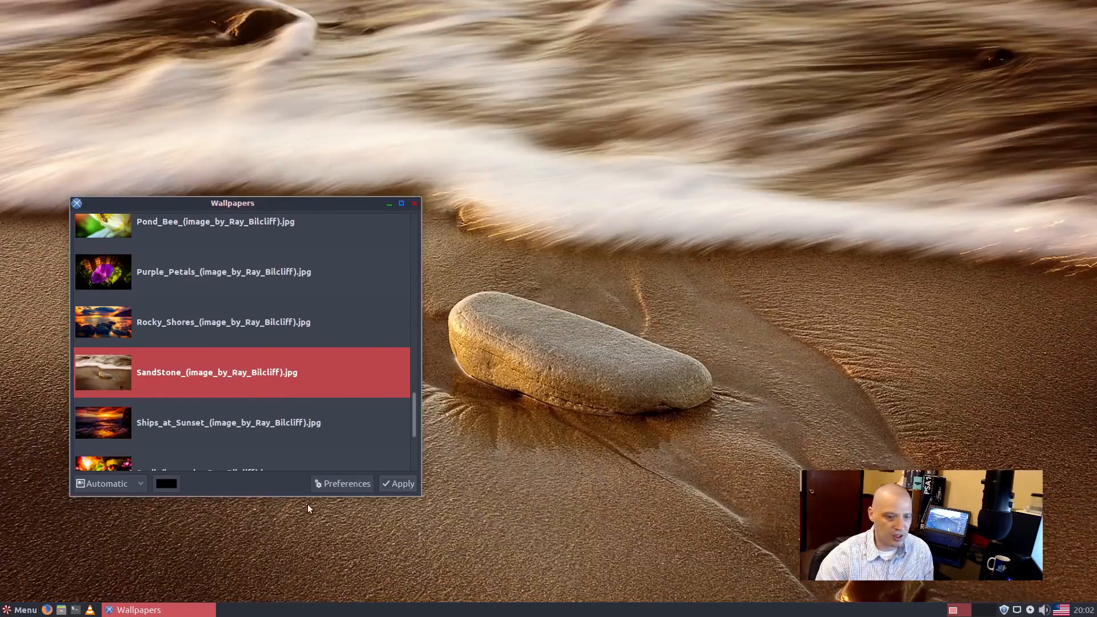
{"action": "scroll", "coordinate": [193, 369], "scroll_direction": "down", "scroll_amount": 4}
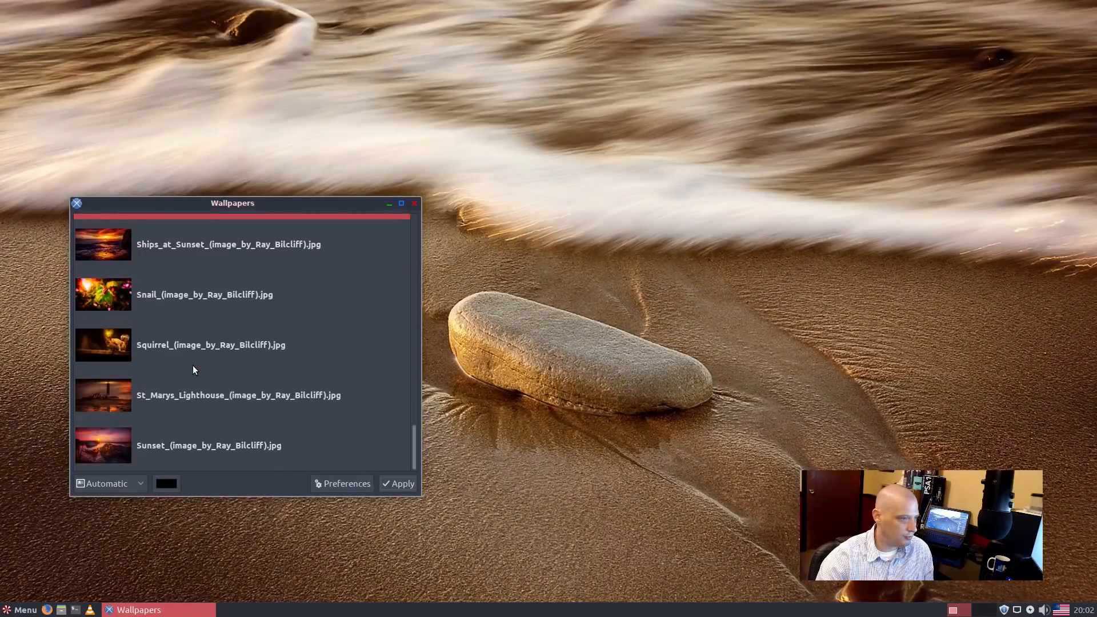
{"action": "left_click", "coordinate": [403, 485]}
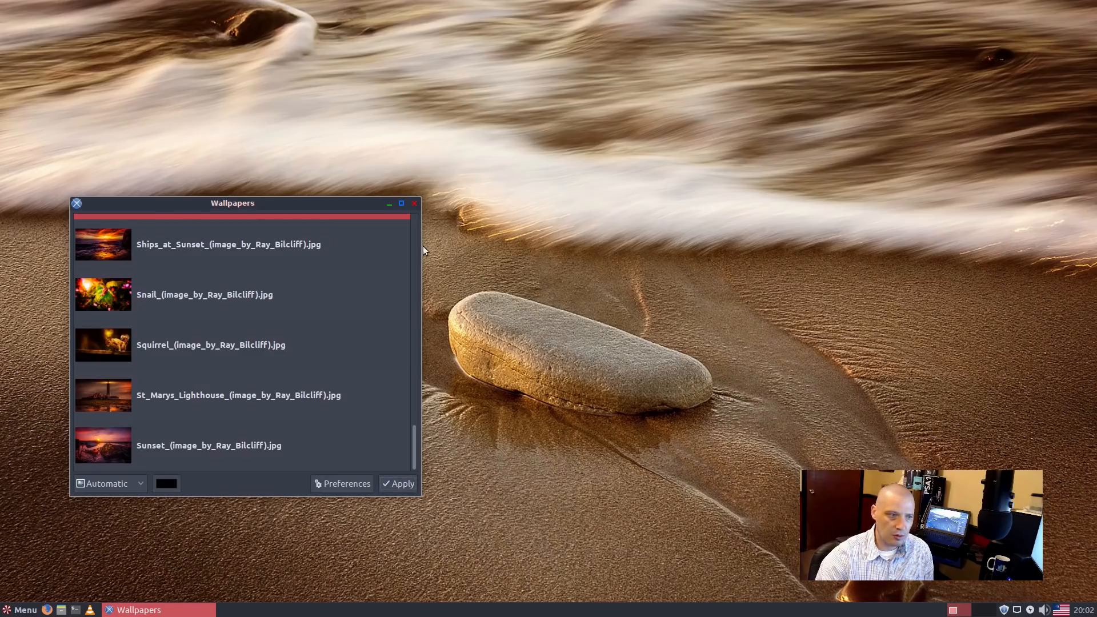
{"action": "left_click", "coordinate": [413, 204]}
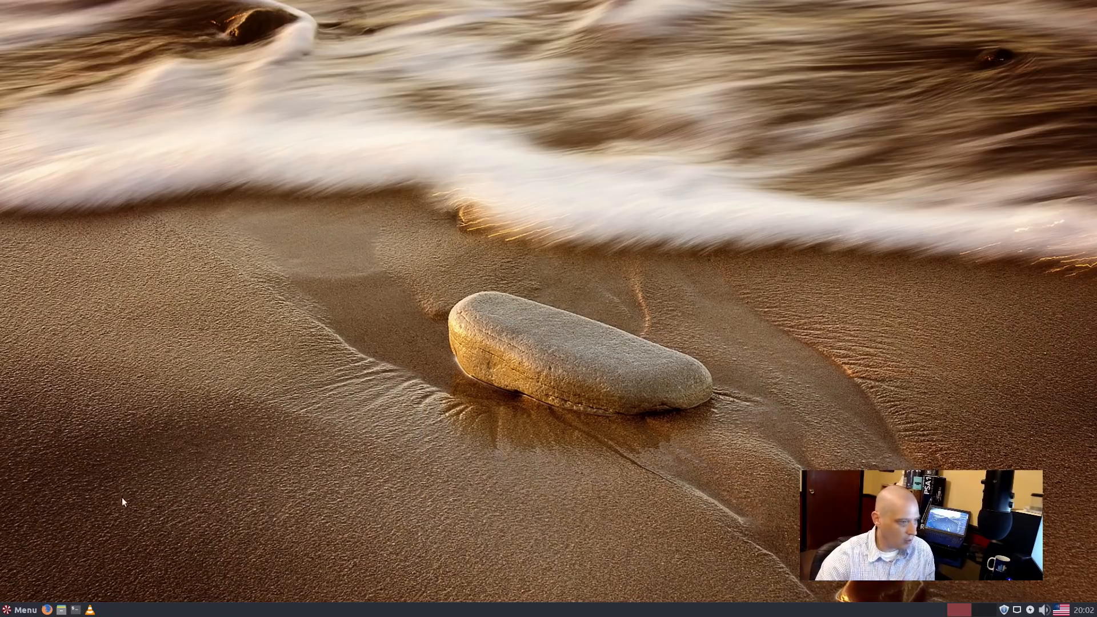
Step: Open the Home folder from the taskbar, move it to the left, and open the application menu
{"action": "right_click", "coordinate": [97, 427]}
{"action": "left_click", "coordinate": [77, 463]}
{"action": "left_click", "coordinate": [62, 611]}
{"action": "left_click_drag", "start_coordinate": [612, 144], "coordinate": [314, 140]}
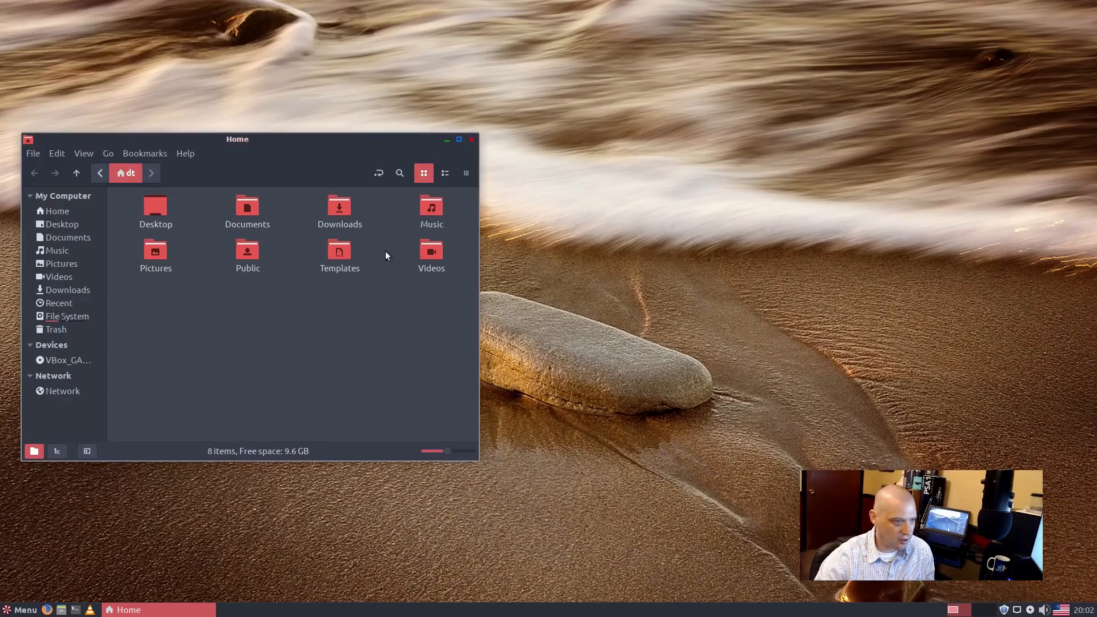
{"action": "left_click", "coordinate": [23, 610]}
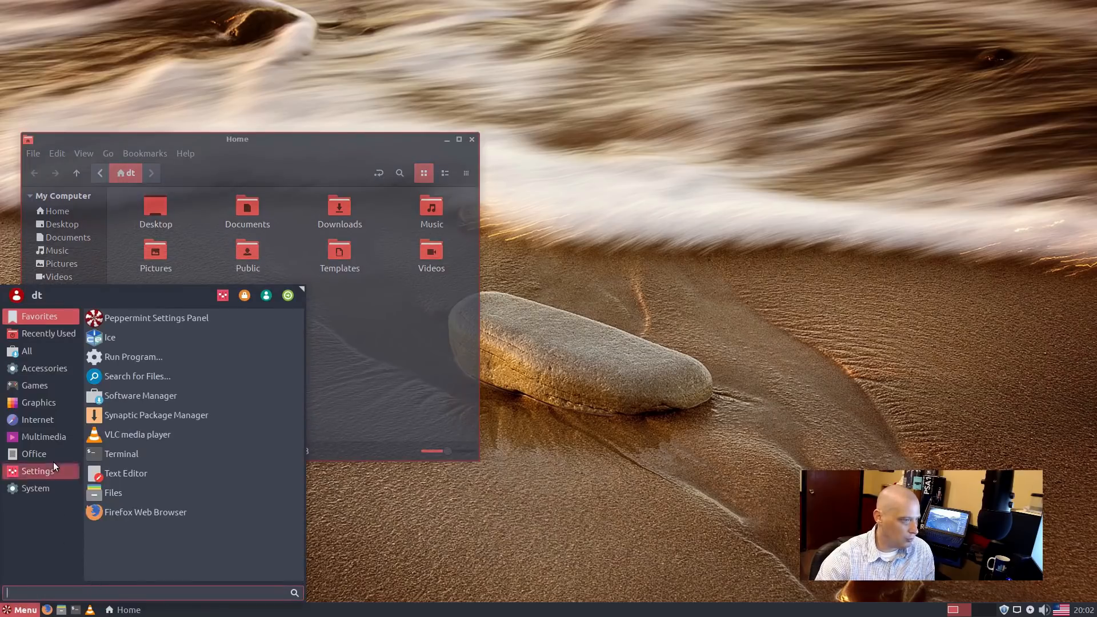
Step: Launch Customize Look and Feel from Settings, then move it right and enlarge it
{"action": "left_click", "coordinate": [51, 464]}
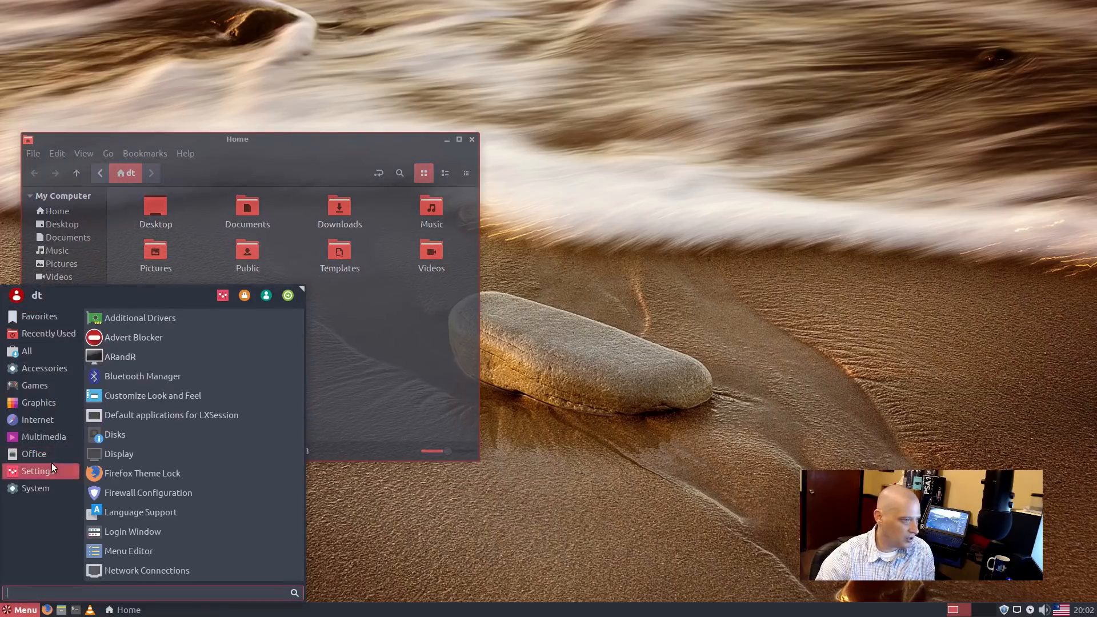
{"action": "left_click", "coordinate": [175, 397]}
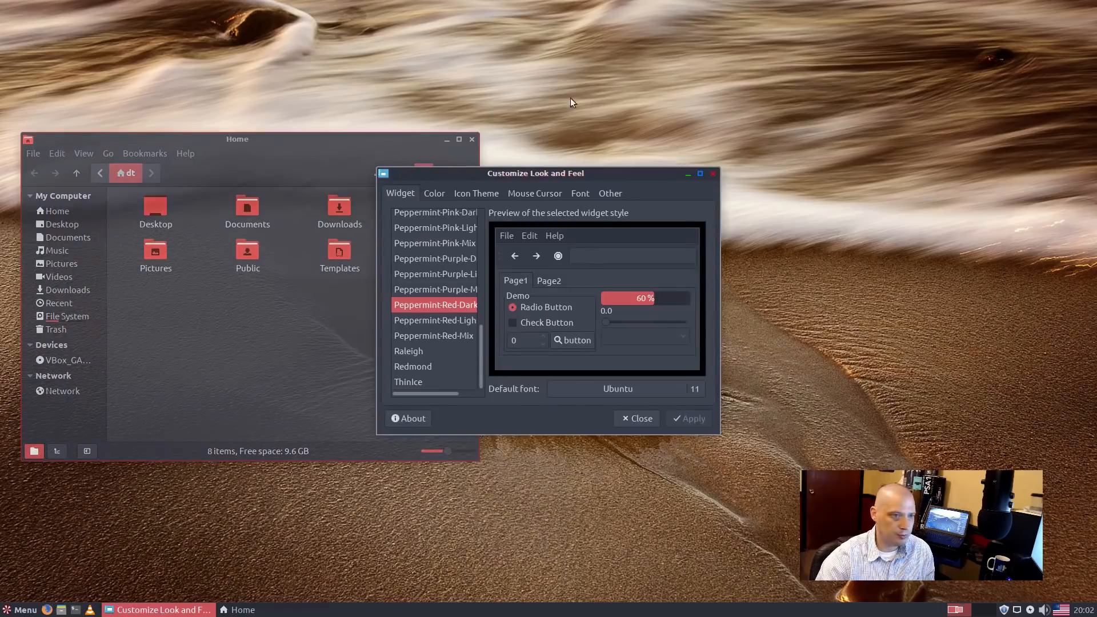
{"action": "left_click_drag", "start_coordinate": [699, 169], "coordinate": [973, 170]}
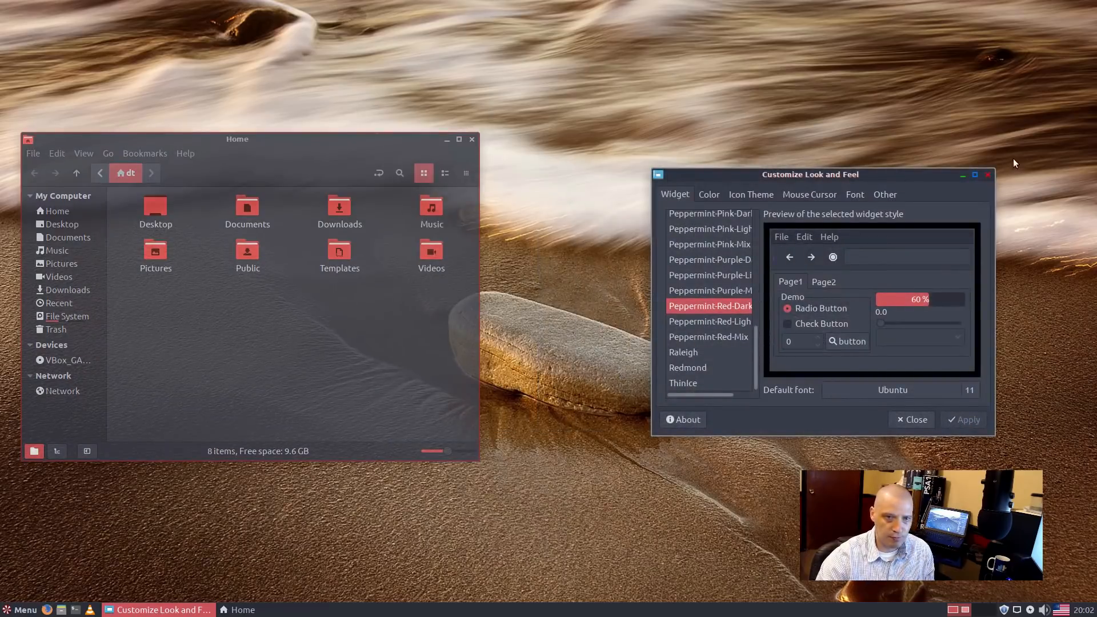
{"action": "left_click_drag", "start_coordinate": [993, 167], "coordinate": [1038, 121]}
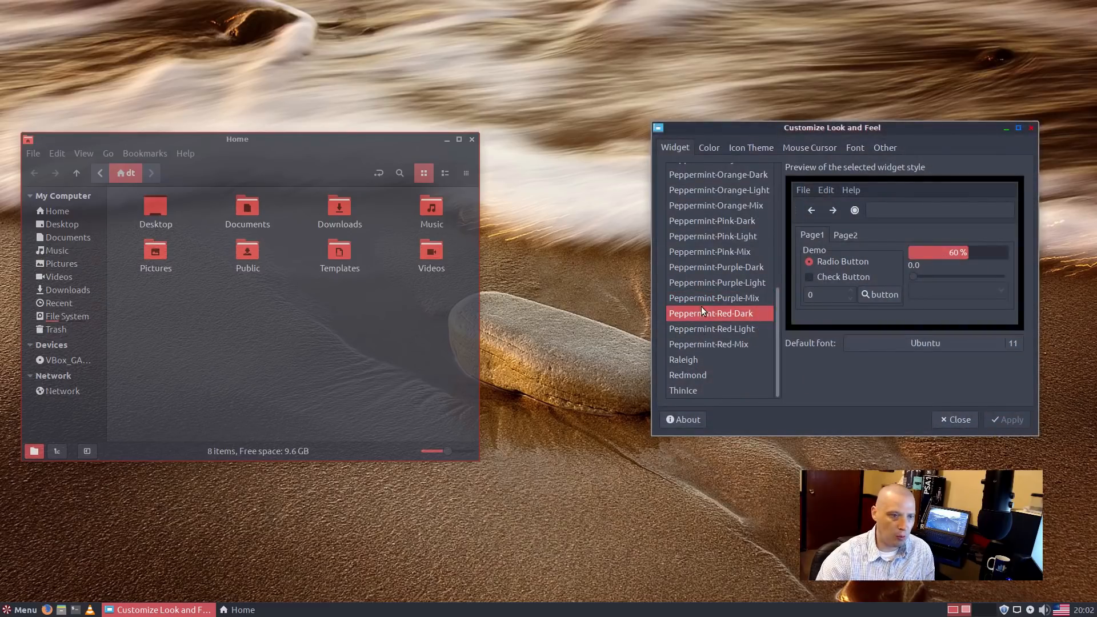
{"action": "left_click_drag", "start_coordinate": [777, 318], "coordinate": [787, 174]}
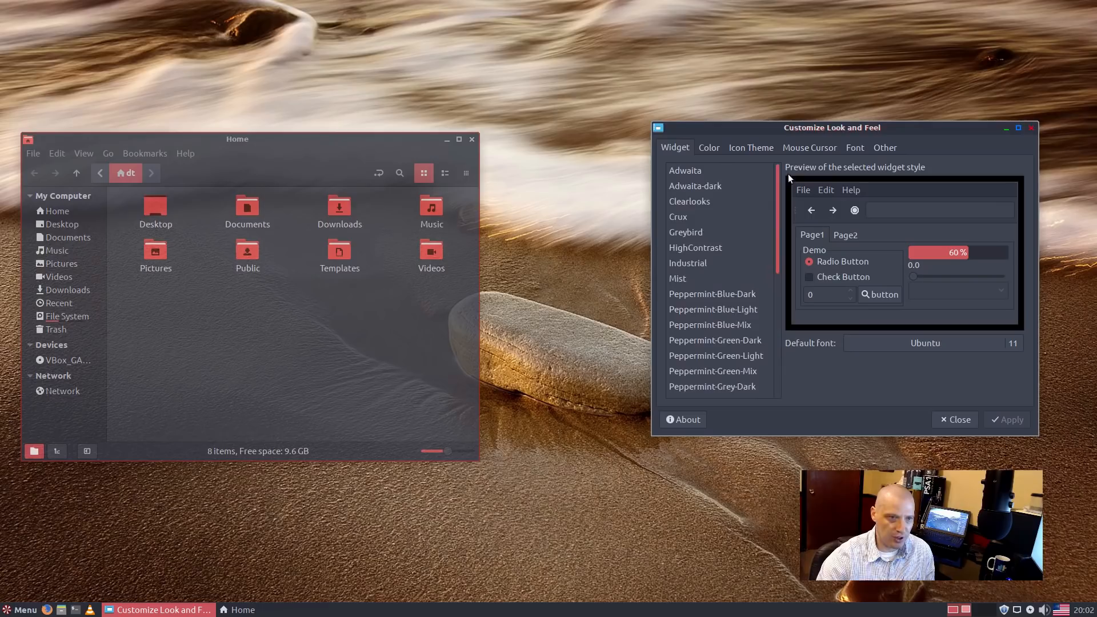
Step: Preview the Adwaita, Adwaita-dark, Clearlooks, Crux, Greybird, HighContrast, Mist and Peppermint-Blue-Dark widget themes
{"action": "left_click", "coordinate": [701, 171]}
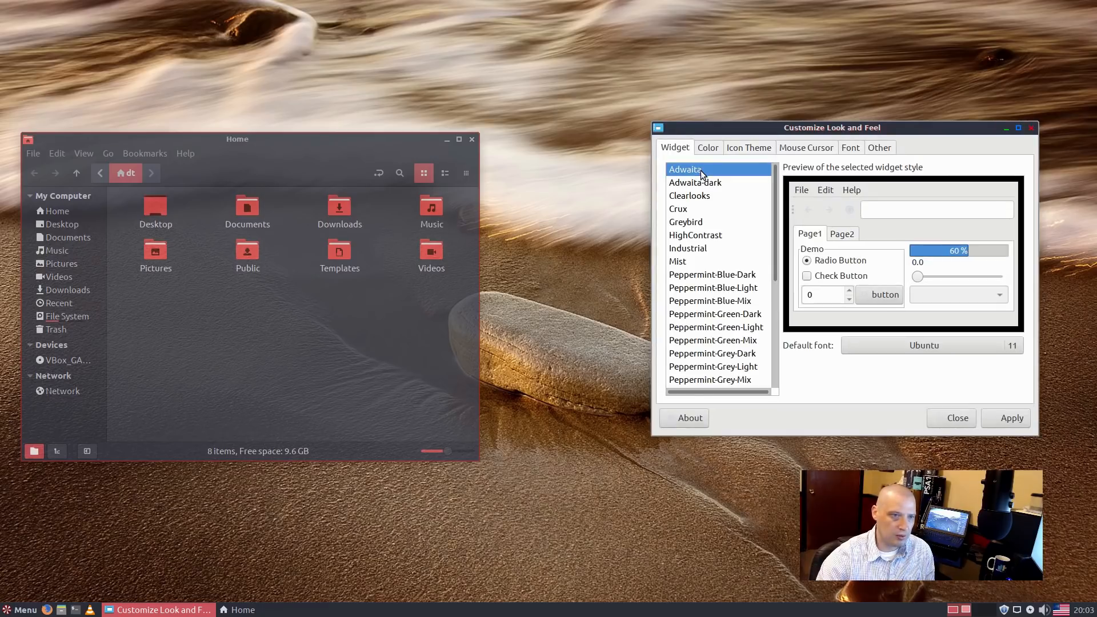
{"action": "left_click", "coordinate": [712, 184]}
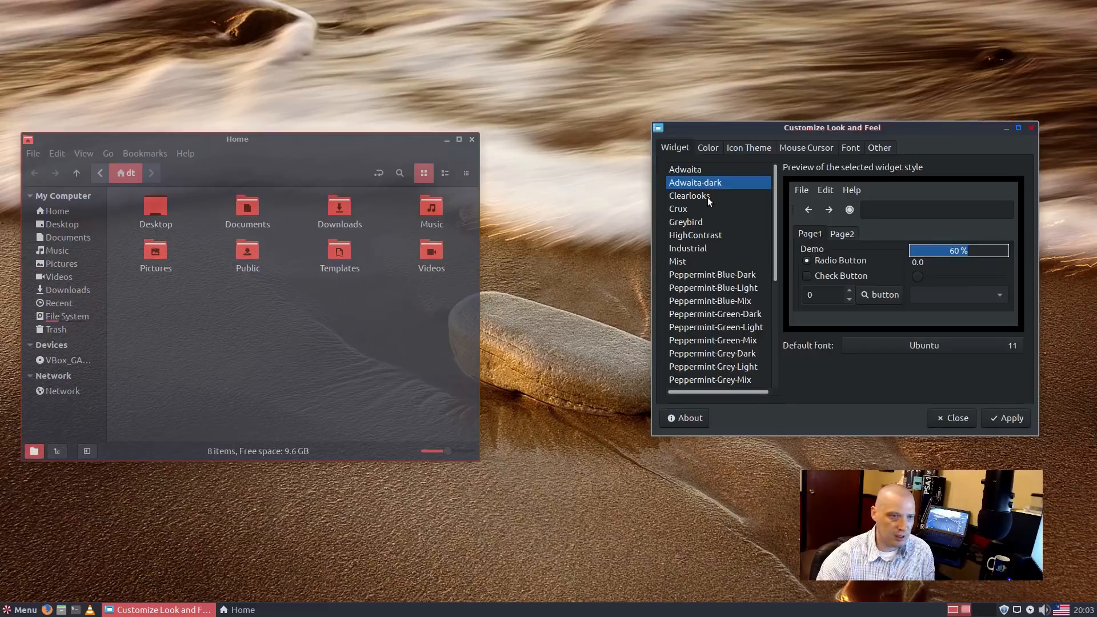
{"action": "left_click", "coordinate": [707, 197]}
{"action": "left_click", "coordinate": [694, 211]}
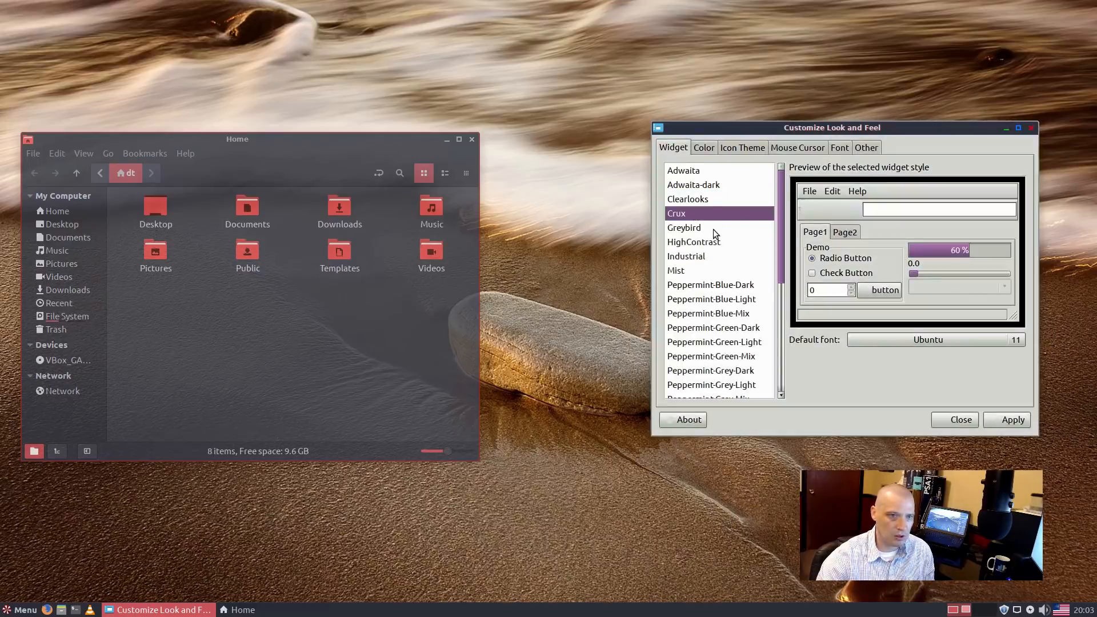
{"action": "left_click", "coordinate": [713, 228]}
{"action": "left_click", "coordinate": [736, 243]}
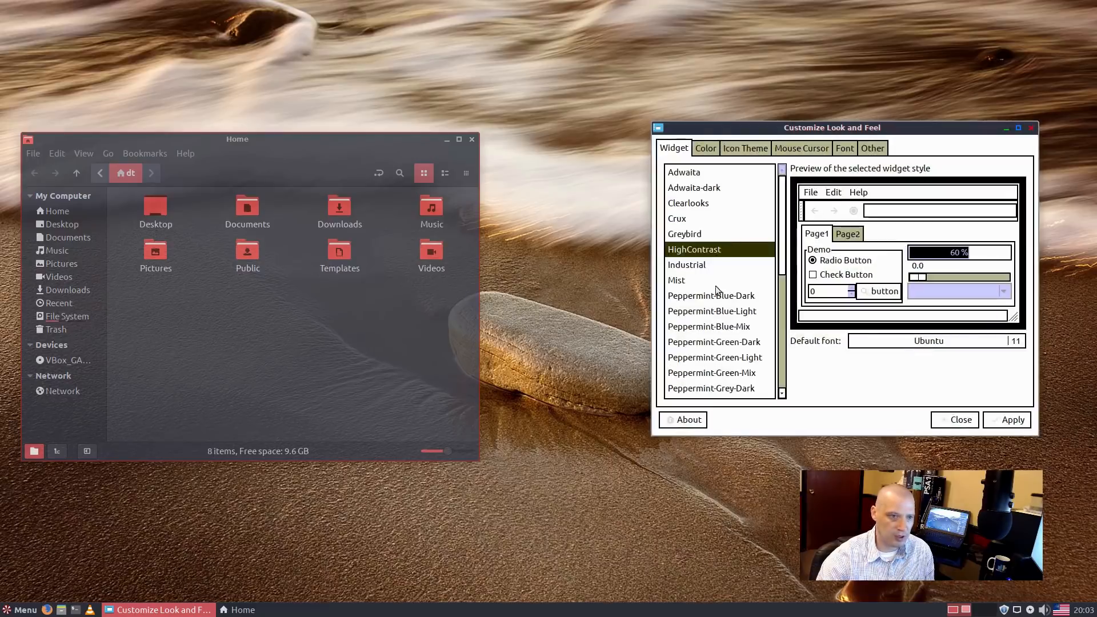
{"action": "left_click", "coordinate": [695, 281]}
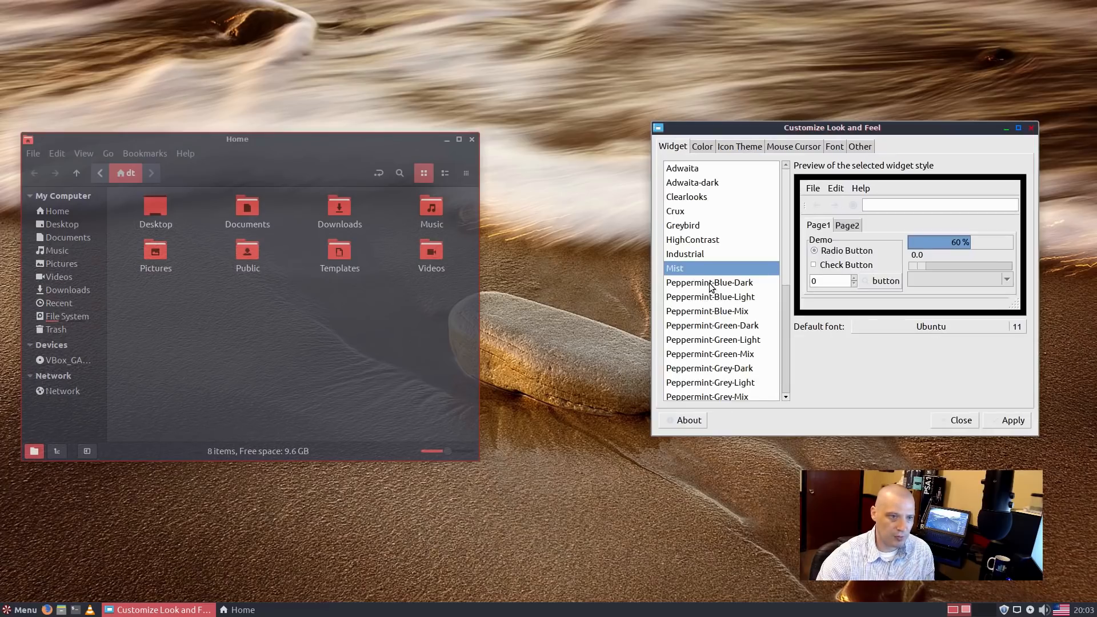
{"action": "left_click", "coordinate": [709, 283]}
Step: Preview the Peppermint-Pink-Mix, Peppermint-Blue-Dark, Peppermint-Blue-Mix and Peppermint-Blue-Light widget themes
{"action": "scroll", "coordinate": [709, 282], "scroll_direction": "down", "scroll_amount": 5}
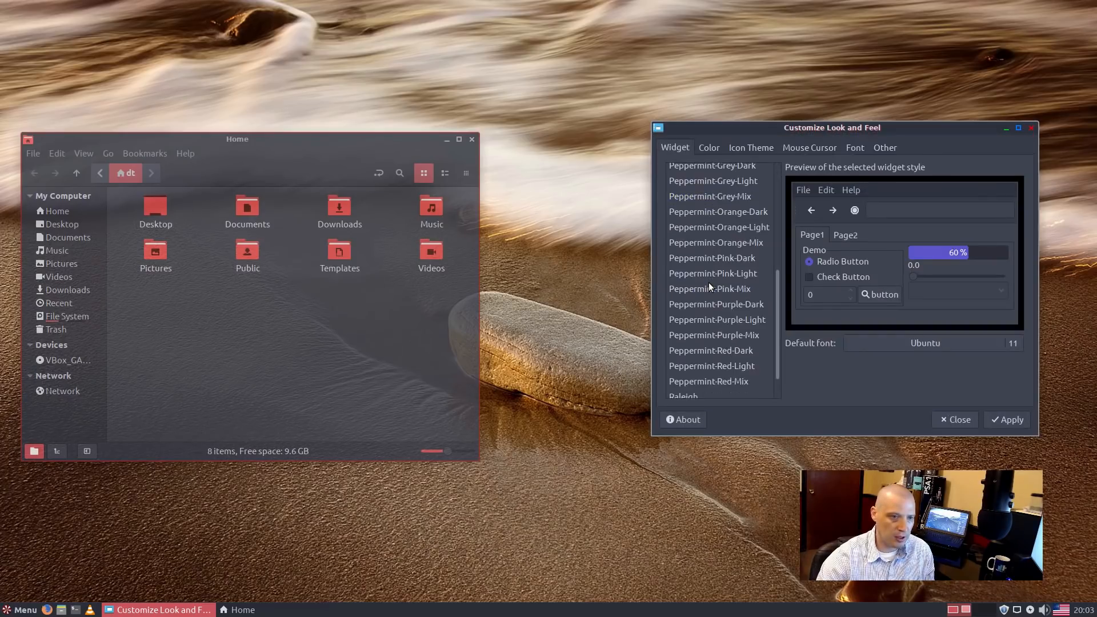
{"action": "left_click", "coordinate": [707, 288]}
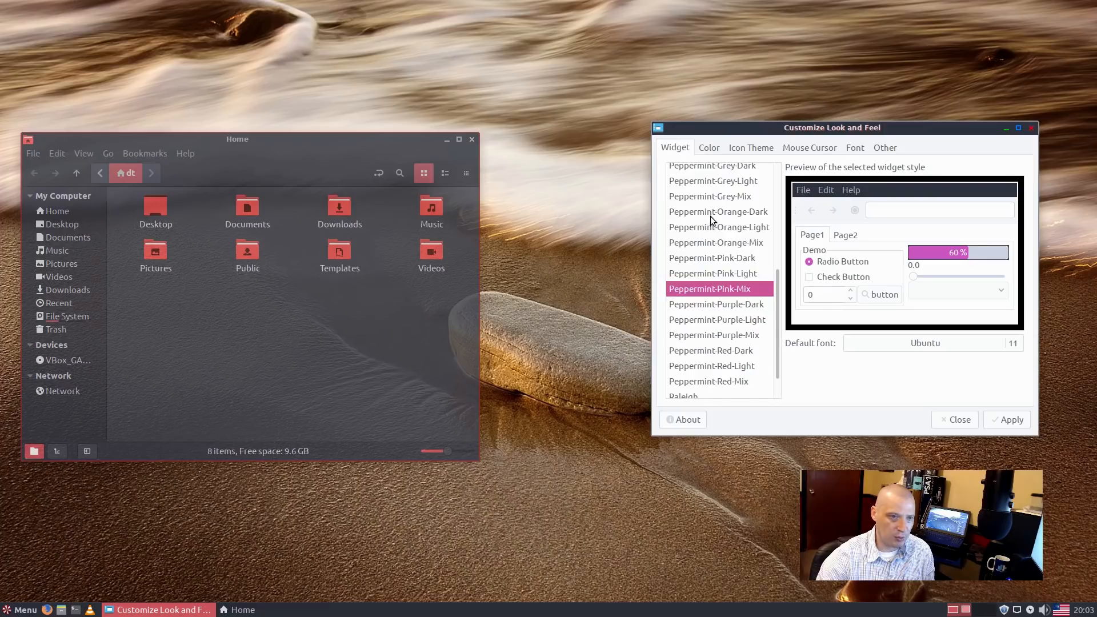
{"action": "scroll", "coordinate": [712, 204], "scroll_direction": "up", "scroll_amount": 4}
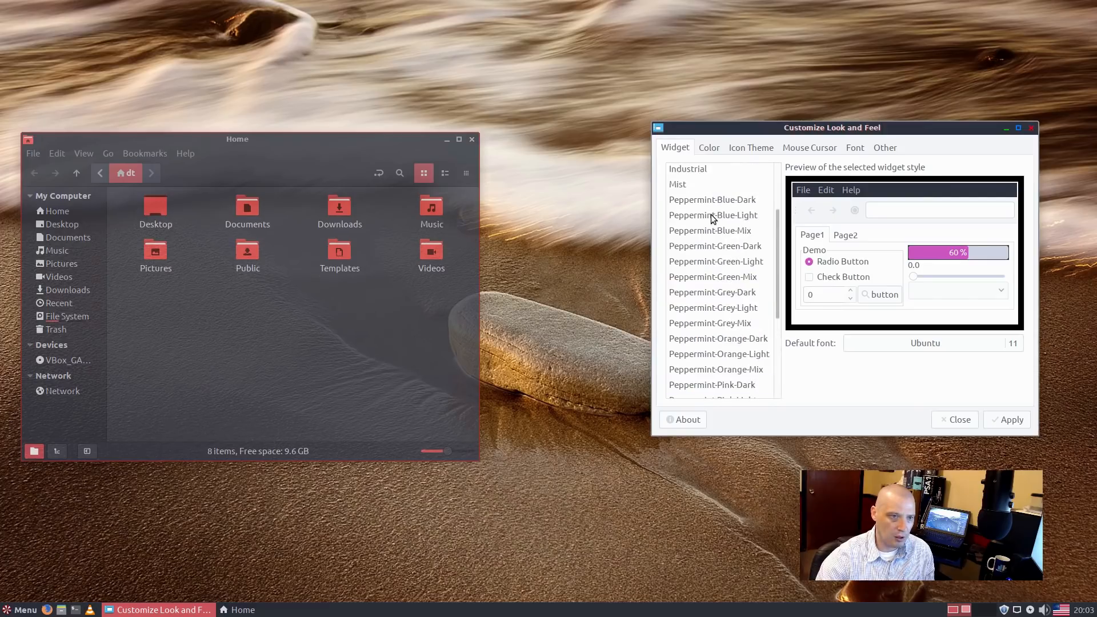
{"action": "left_click", "coordinate": [714, 203]}
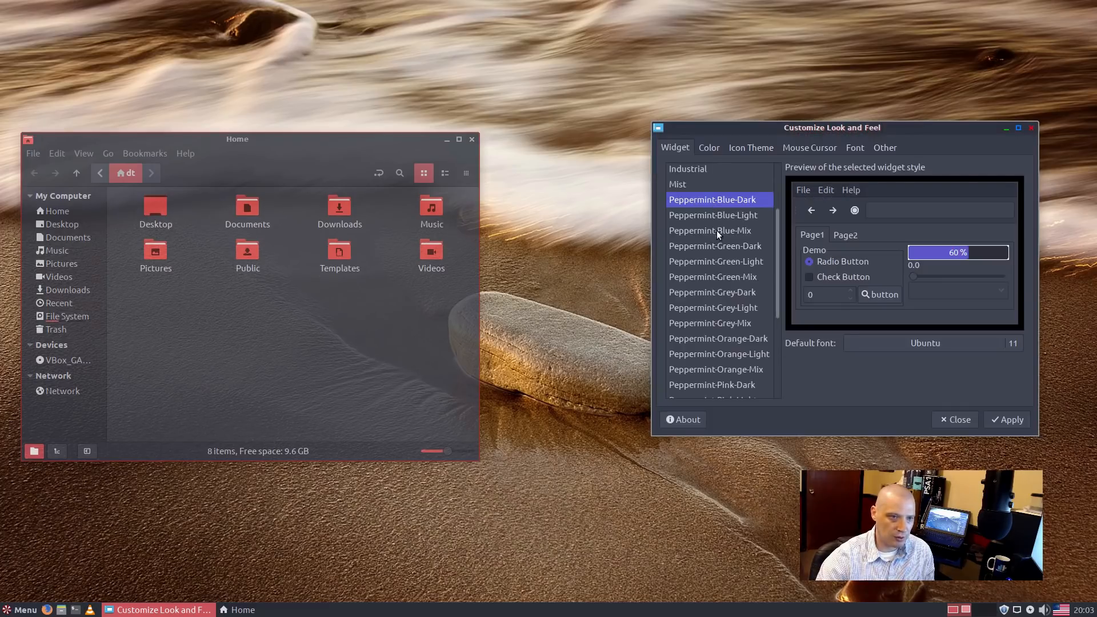
{"action": "left_click", "coordinate": [716, 231]}
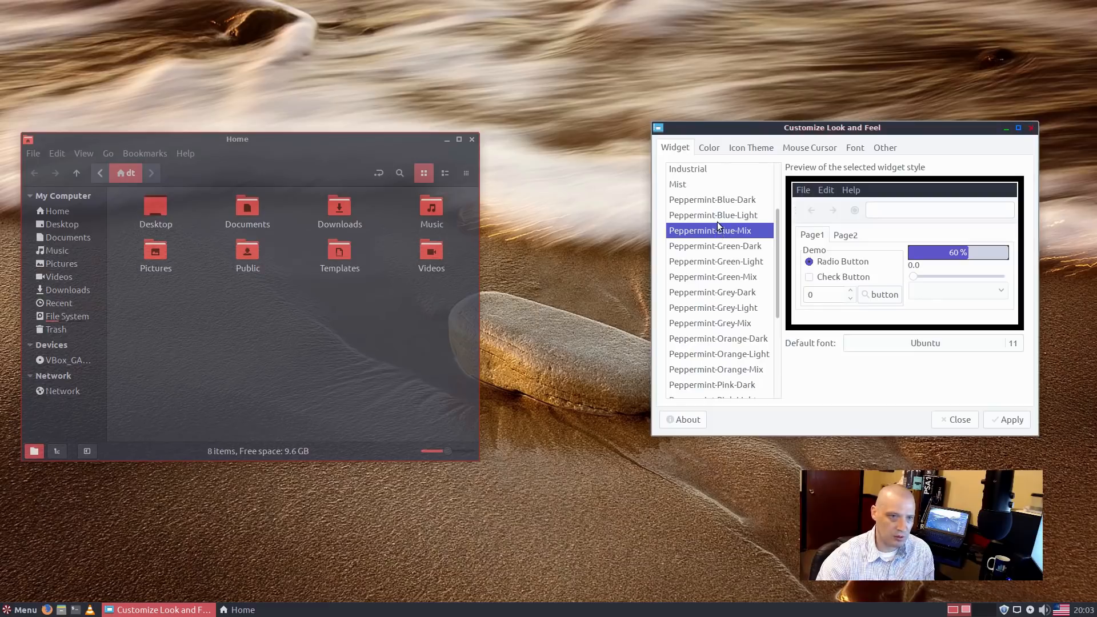
{"action": "left_click", "coordinate": [718, 222]}
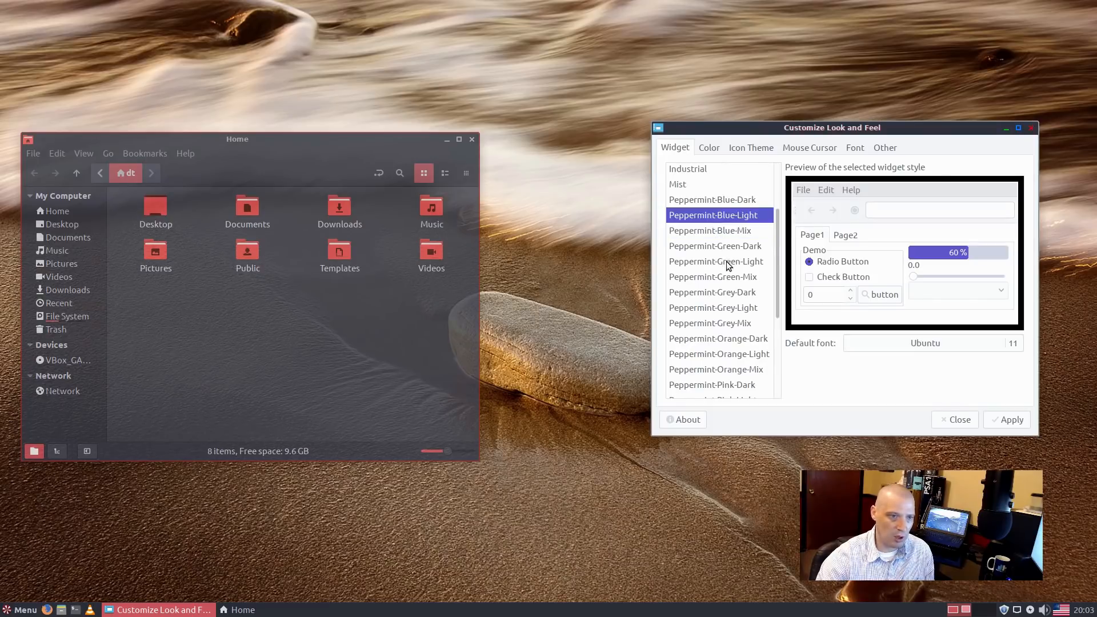
Step: Preview Peppermint-Red-Mix and Peppermint-Orange-Mix, then apply the Peppermint-Orange-Dark widget theme
{"action": "scroll", "coordinate": [736, 217], "scroll_direction": "down", "scroll_amount": 2}
{"action": "scroll", "coordinate": [720, 285], "scroll_direction": "down", "scroll_amount": 2}
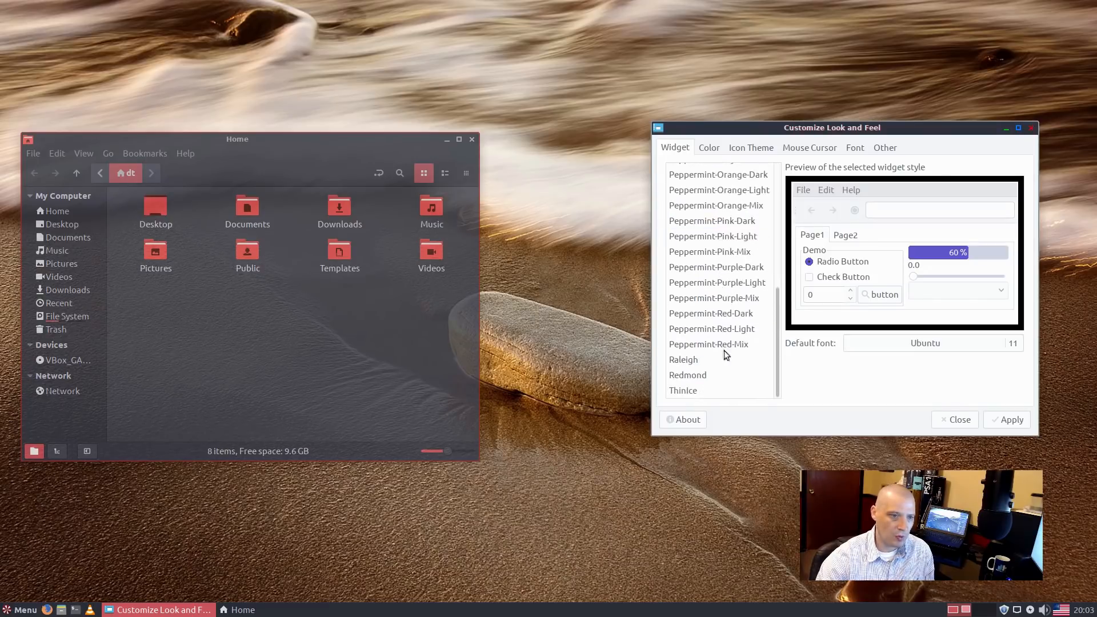
{"action": "left_click", "coordinate": [746, 348]}
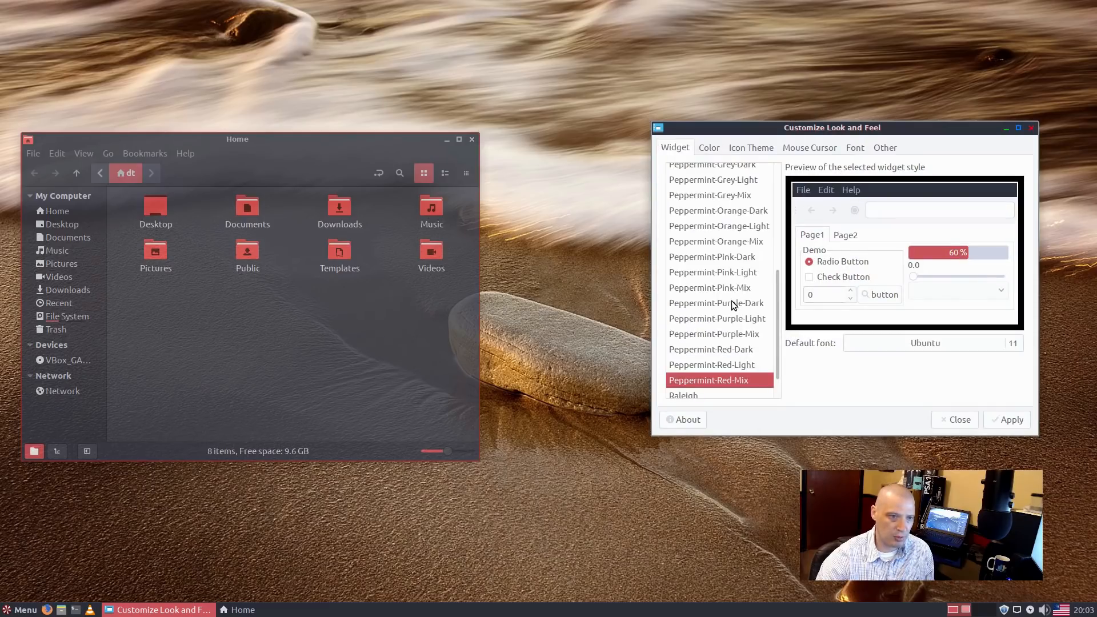
{"action": "left_click", "coordinate": [733, 246]}
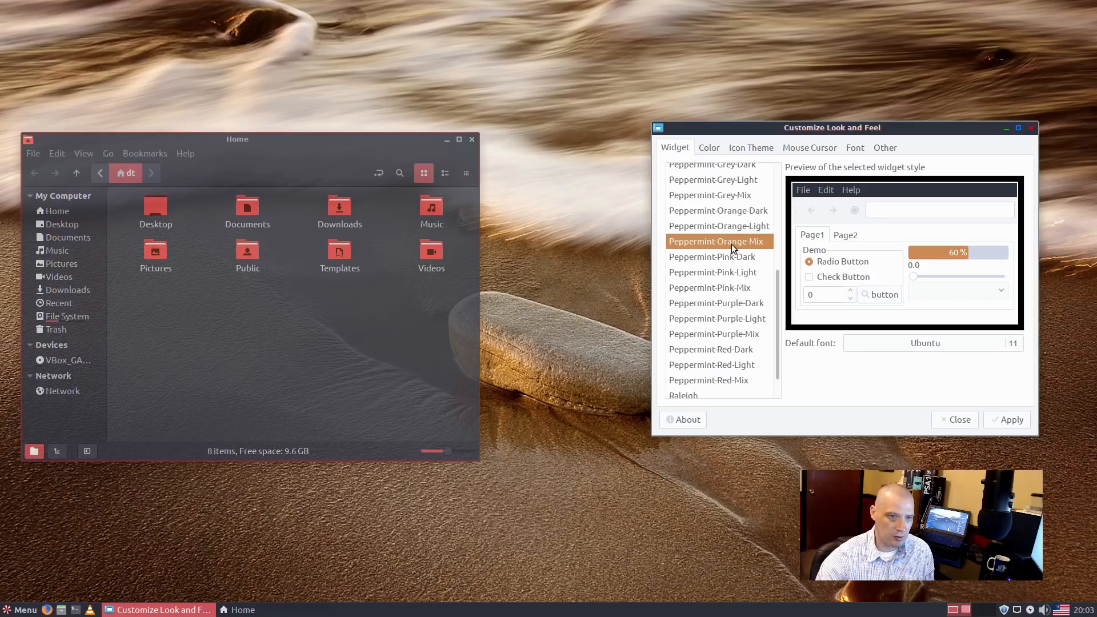
{"action": "left_click", "coordinate": [734, 211]}
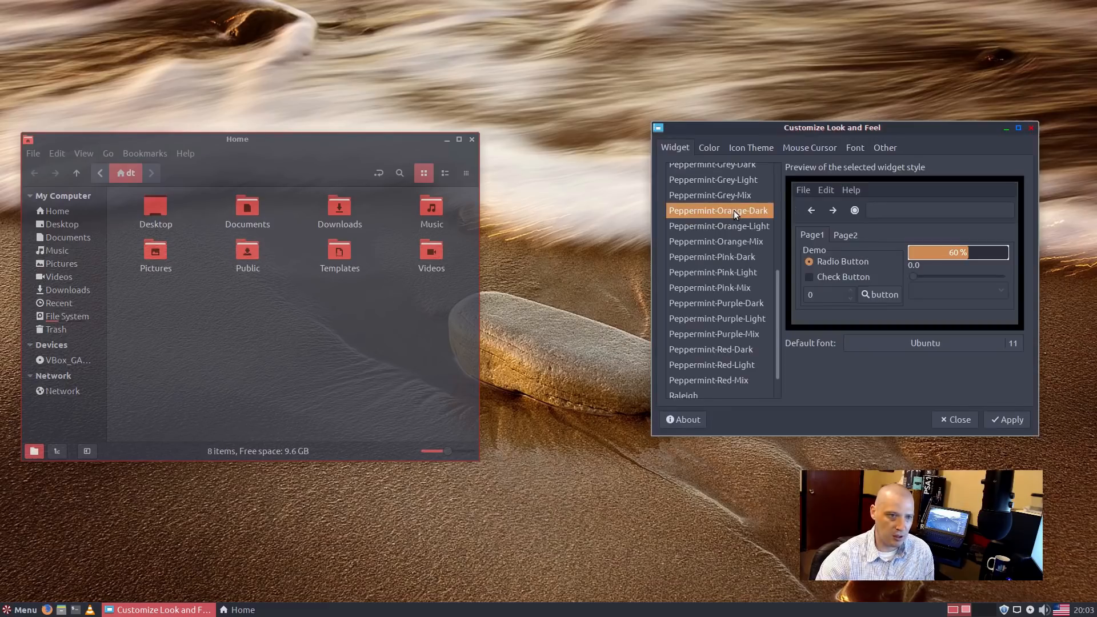
{"action": "left_click", "coordinate": [1008, 420]}
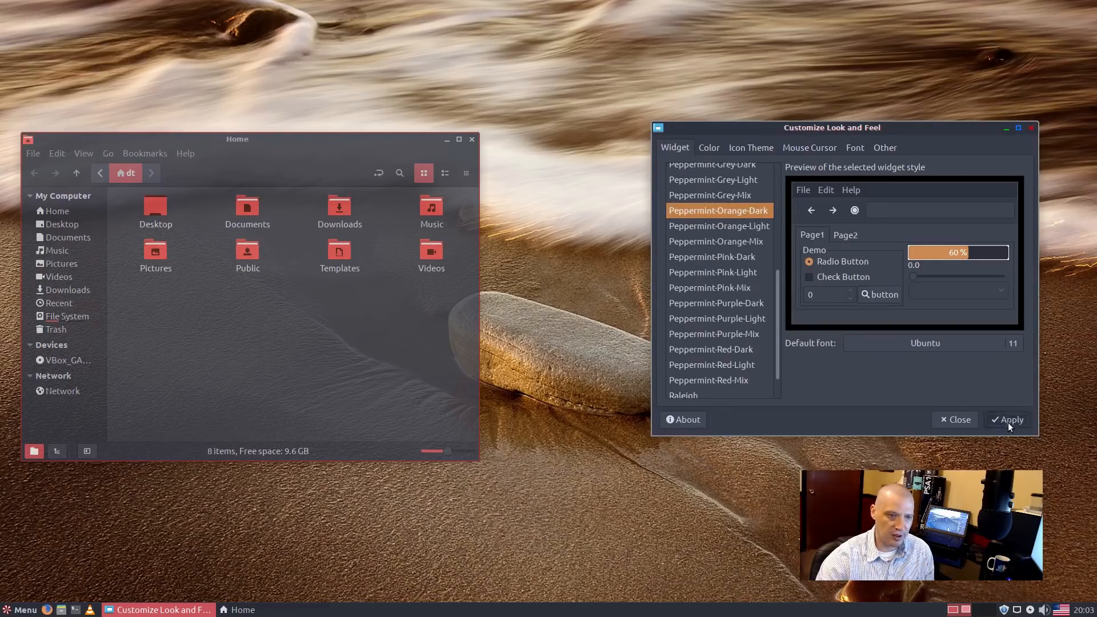
Step: Apply the Peppermix-Brown icon theme, close Customize Look and Feel, and centre the Home window
{"action": "left_click", "coordinate": [766, 147]}
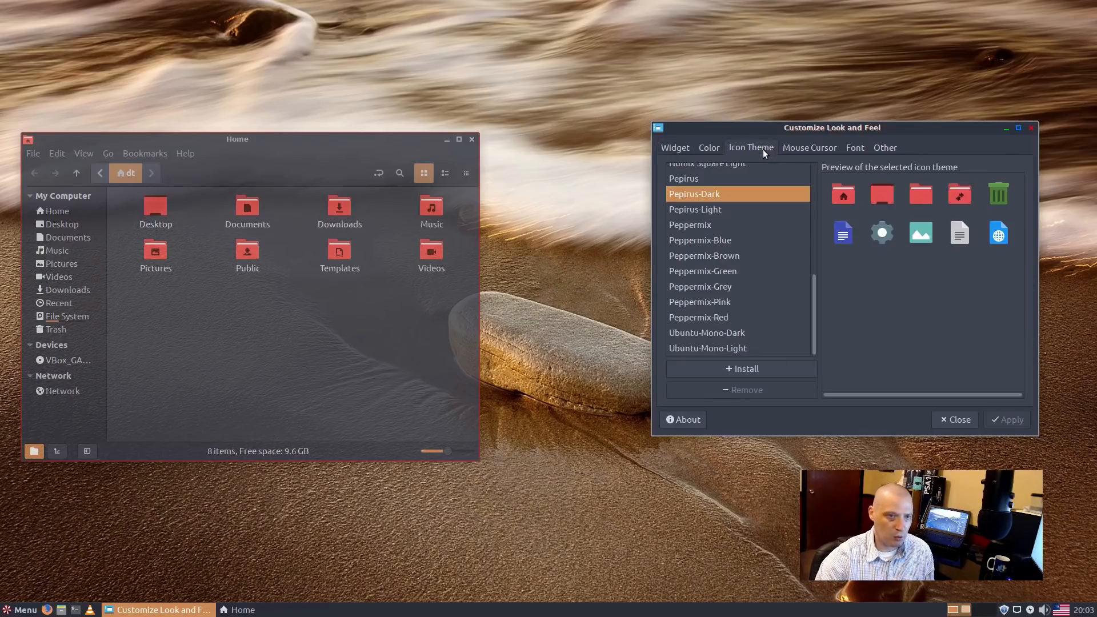
{"action": "scroll", "coordinate": [769, 247], "scroll_direction": "up", "scroll_amount": 3}
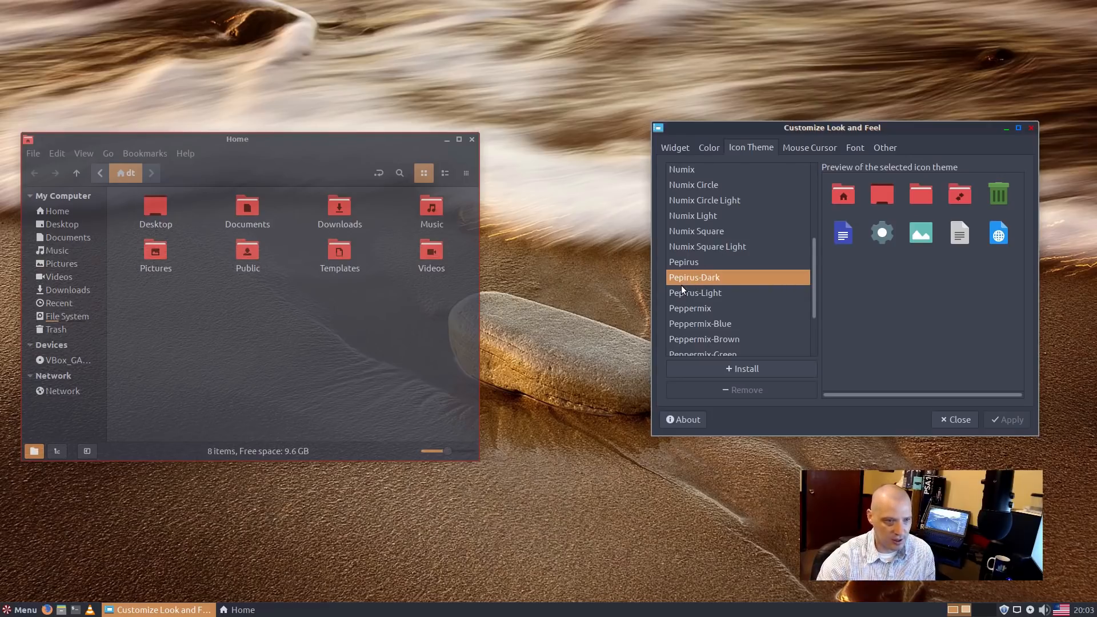
{"action": "scroll", "coordinate": [738, 291], "scroll_direction": "down", "scroll_amount": 2}
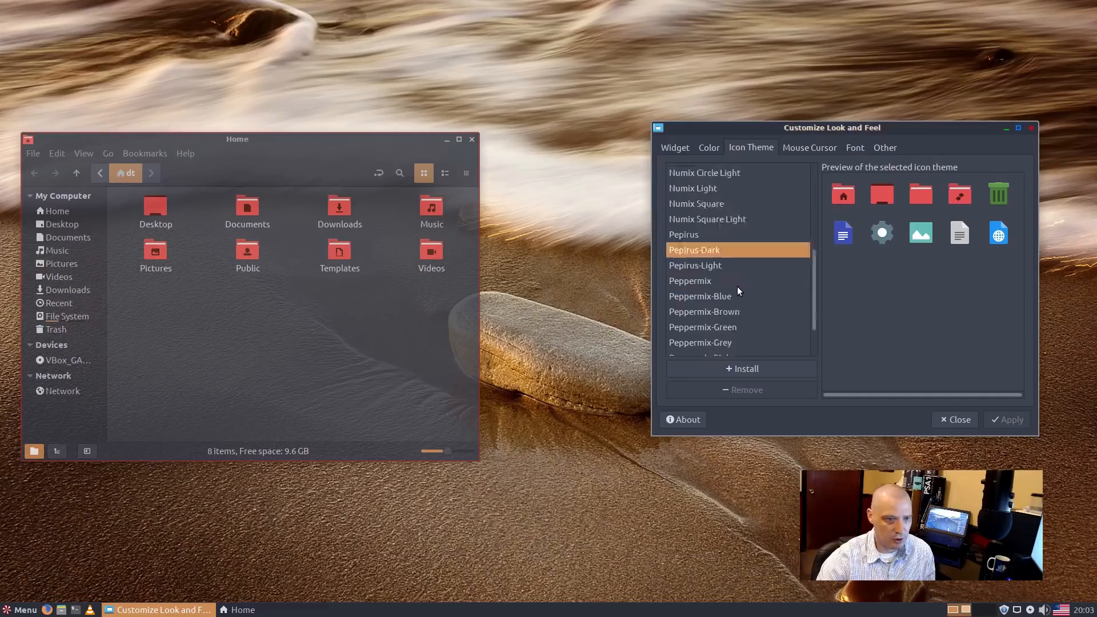
{"action": "left_click", "coordinate": [735, 257]}
{"action": "left_click", "coordinate": [987, 420]}
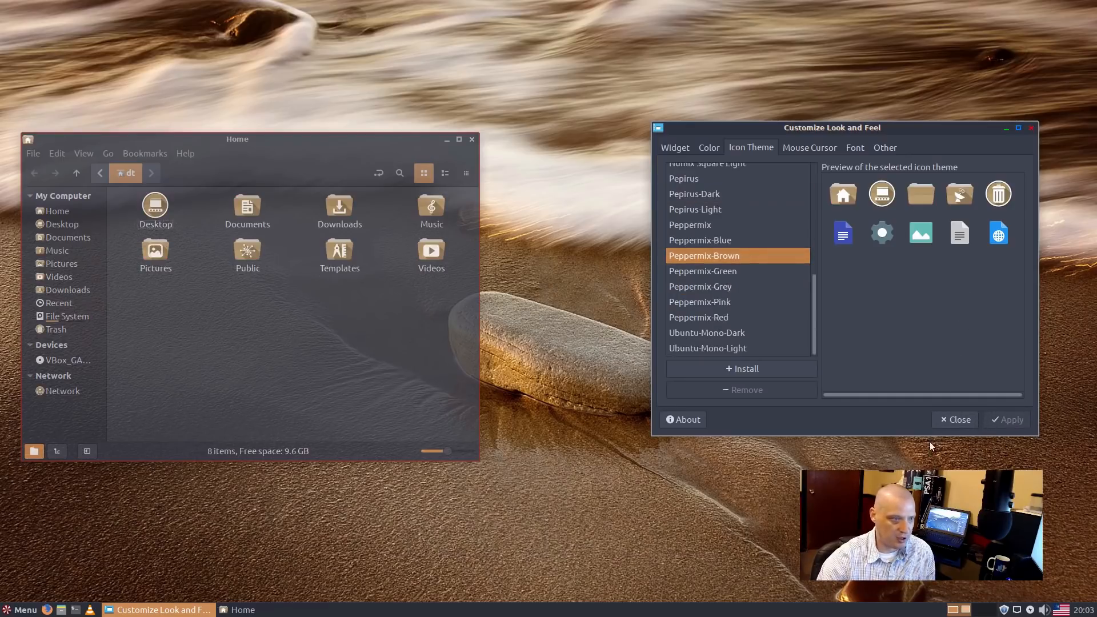
{"action": "left_click", "coordinate": [955, 420]}
{"action": "left_click_drag", "start_coordinate": [415, 152], "coordinate": [712, 119]}
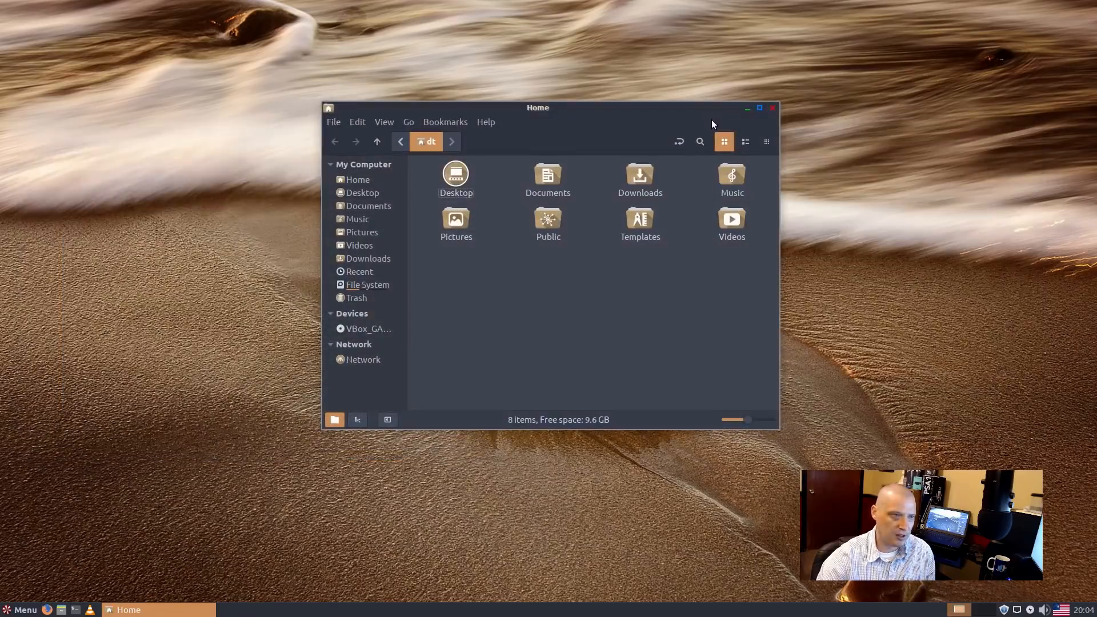
Step: Close the Home folder window, leaving only the SandStone desktop
{"action": "left_click", "coordinate": [773, 109]}
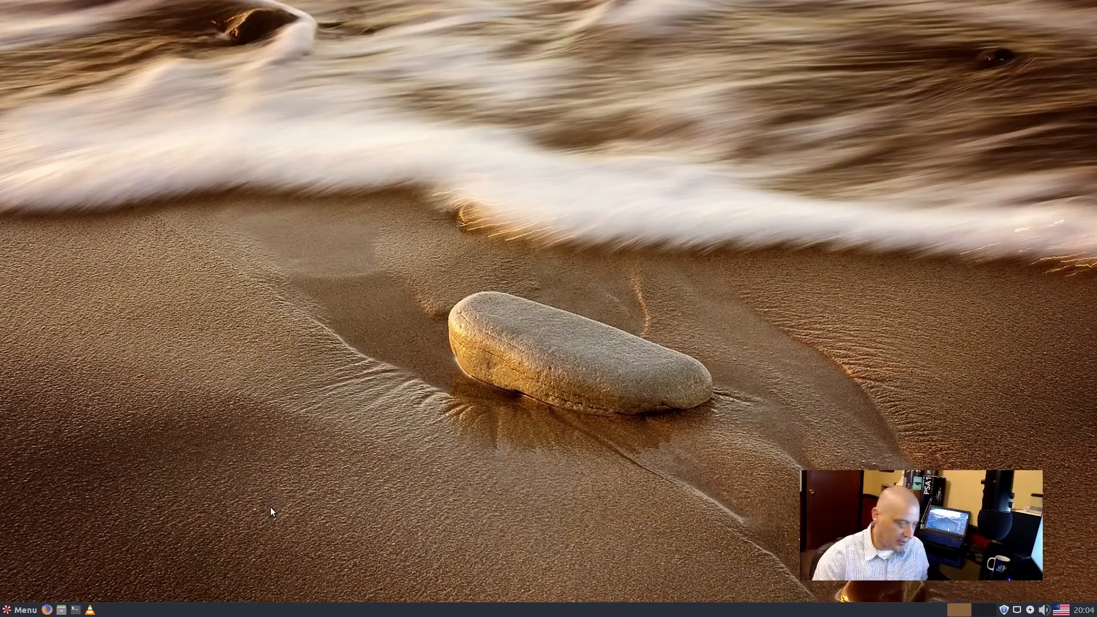
{"action": "key", "text": "ctrl+alt+t"}
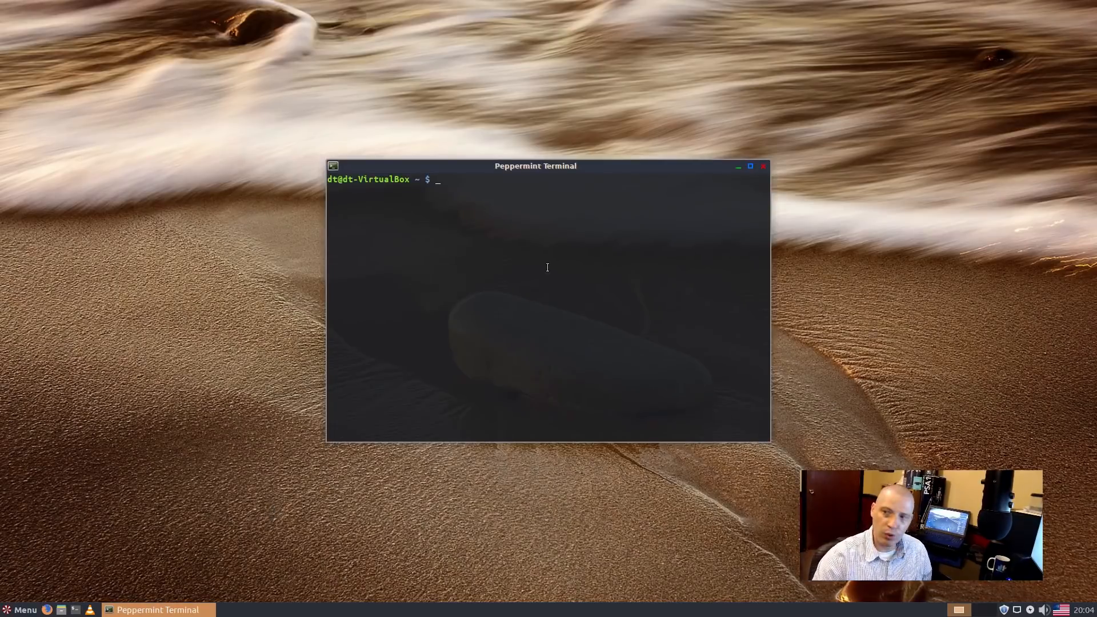
{"action": "type", "text": "uname -r"}
{"action": "key", "text": "Return"}
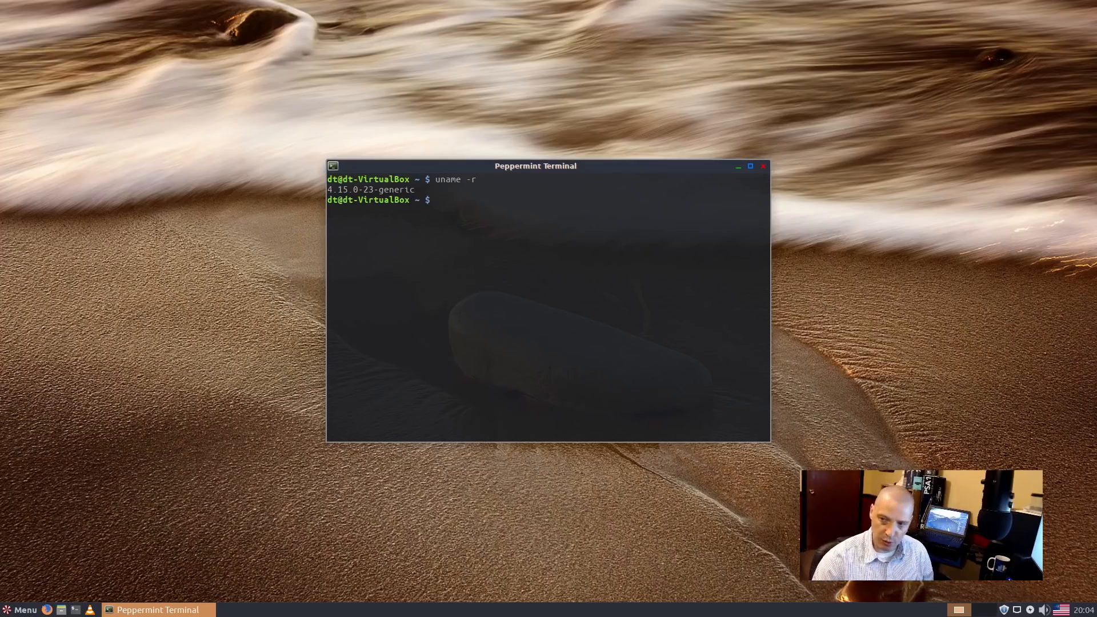
{"action": "type", "text": "htop"}
{"action": "key", "text": "Return"}
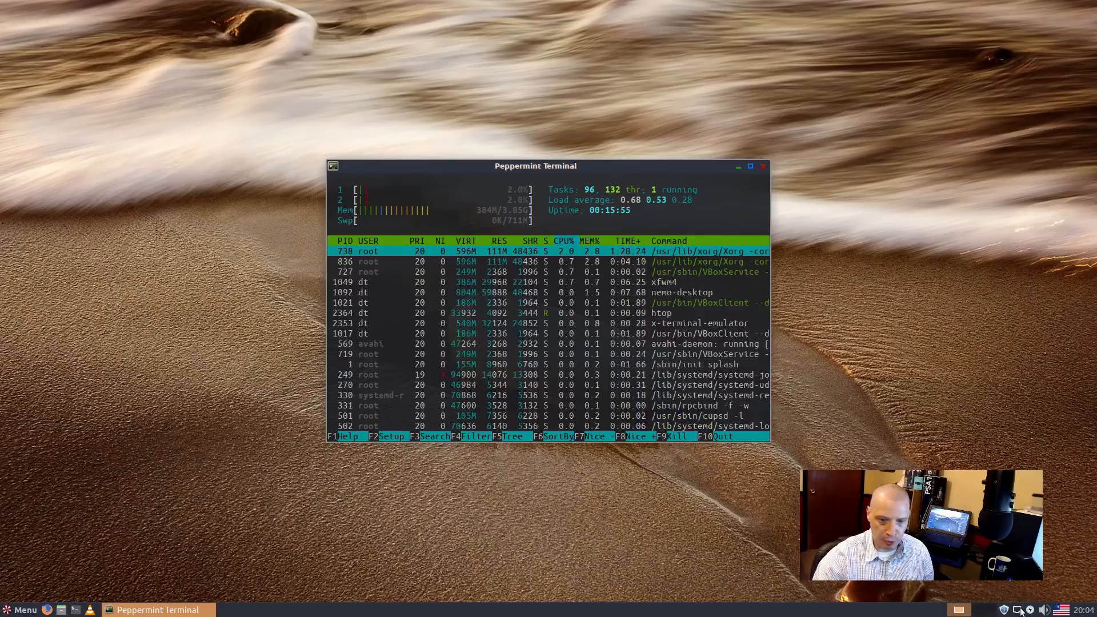
{"action": "left_click", "coordinate": [763, 165]}
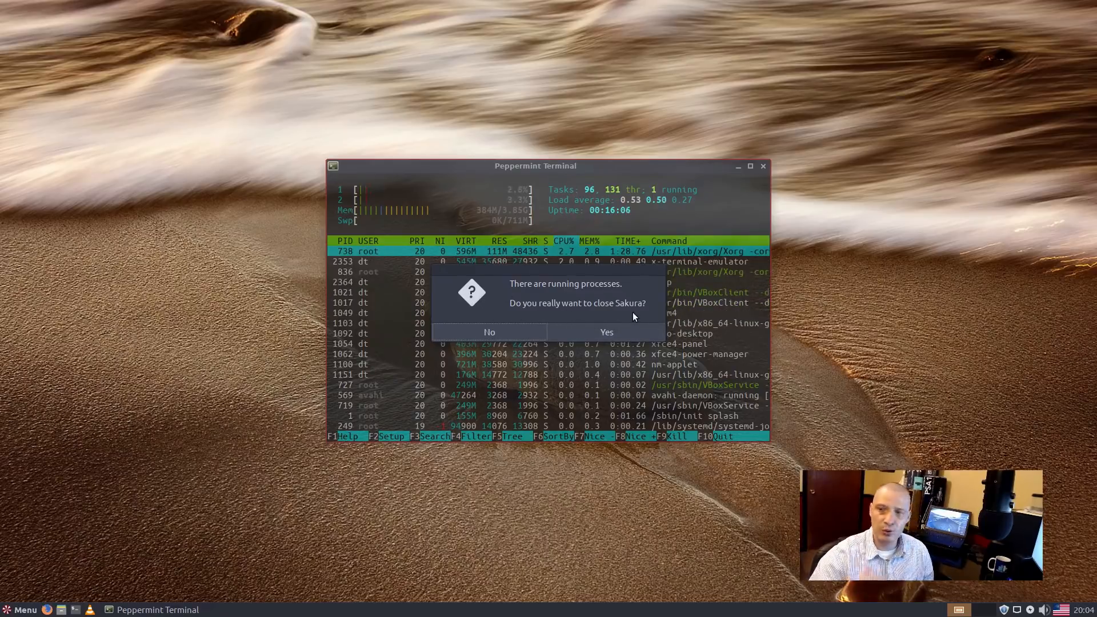
{"action": "left_click", "coordinate": [606, 332]}
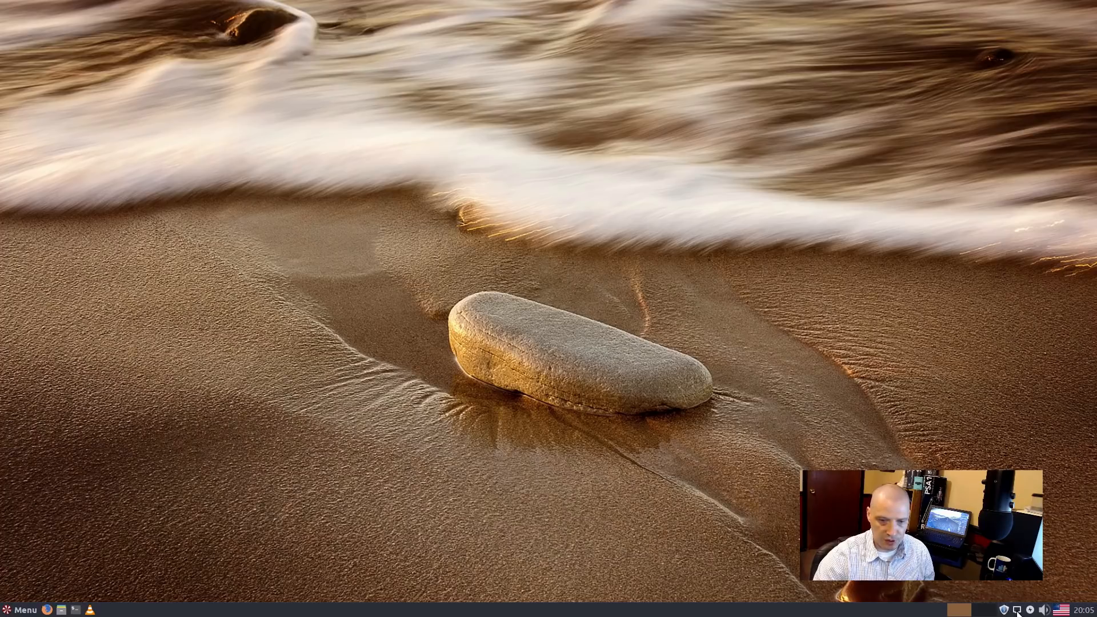
{"action": "left_click", "coordinate": [1017, 612]}
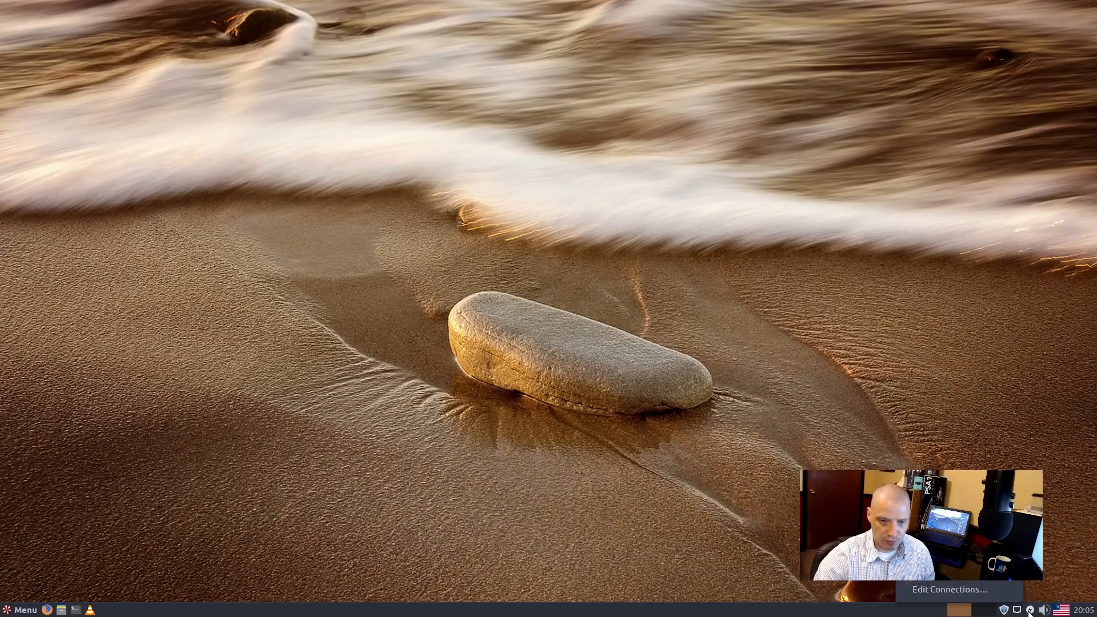
{"action": "left_click", "coordinate": [1031, 612]}
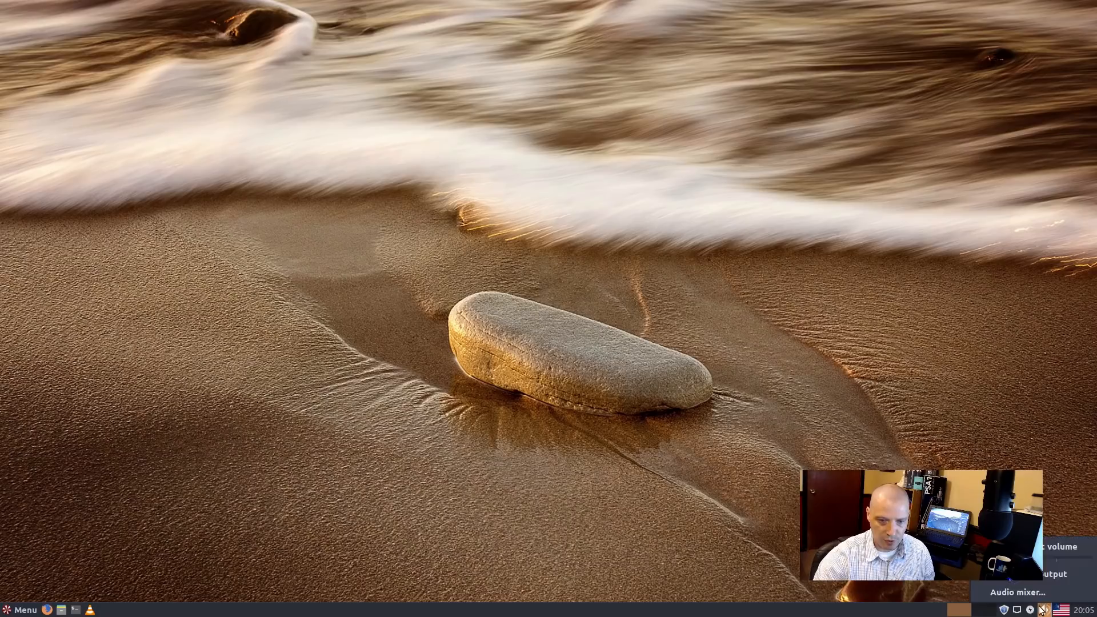
{"action": "right_click", "coordinate": [1060, 611]}
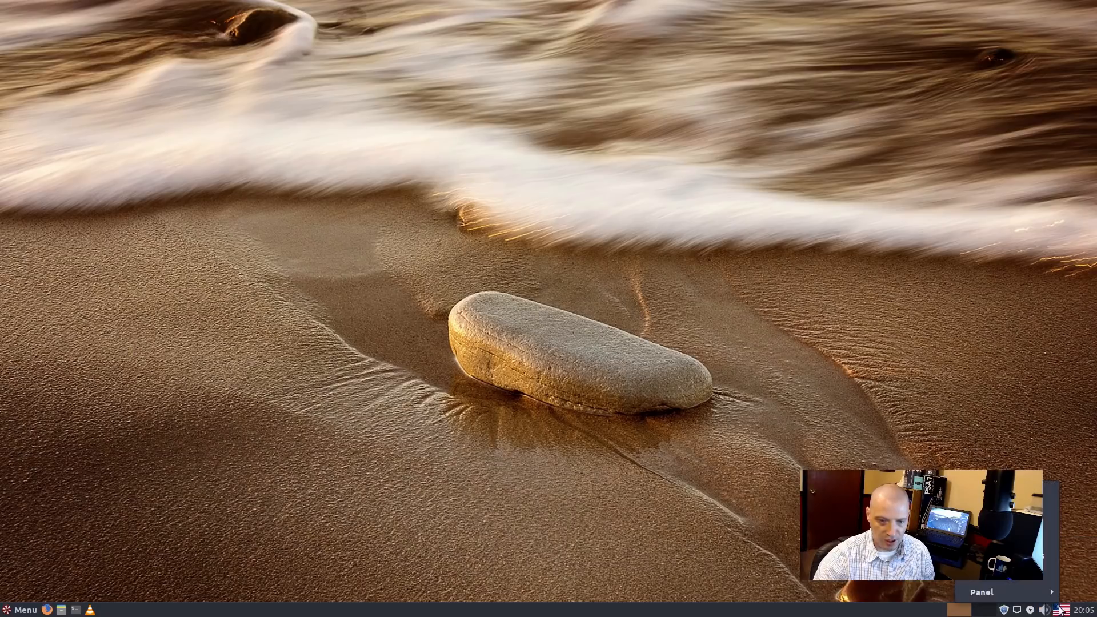
{"action": "left_click", "coordinate": [988, 356]}
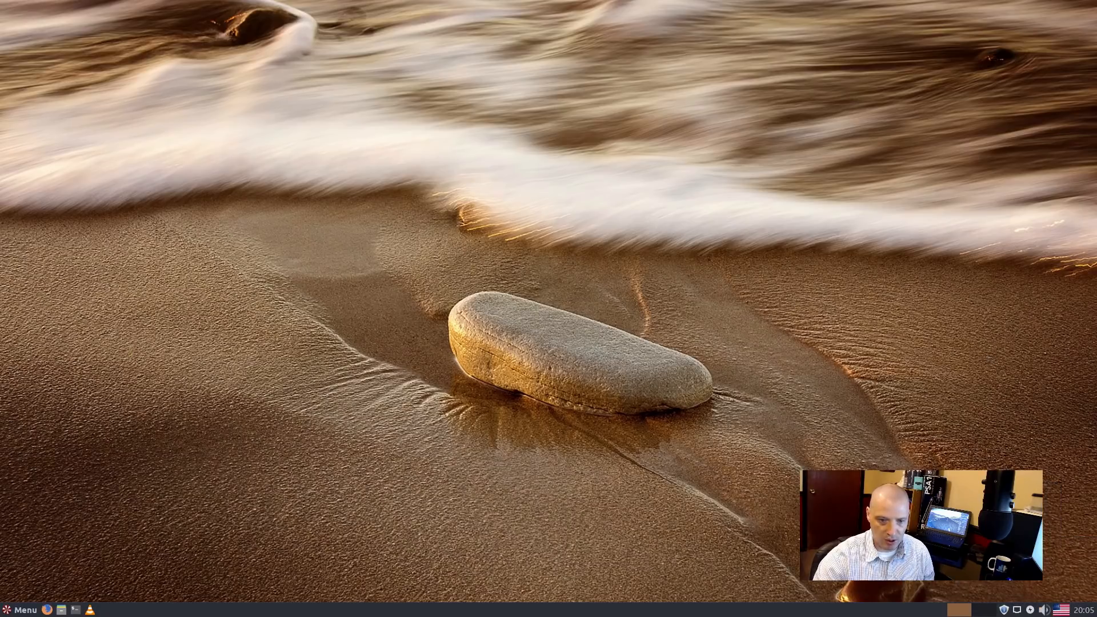
{"action": "left_click", "coordinate": [1082, 611]}
{"action": "left_click", "coordinate": [558, 369]}
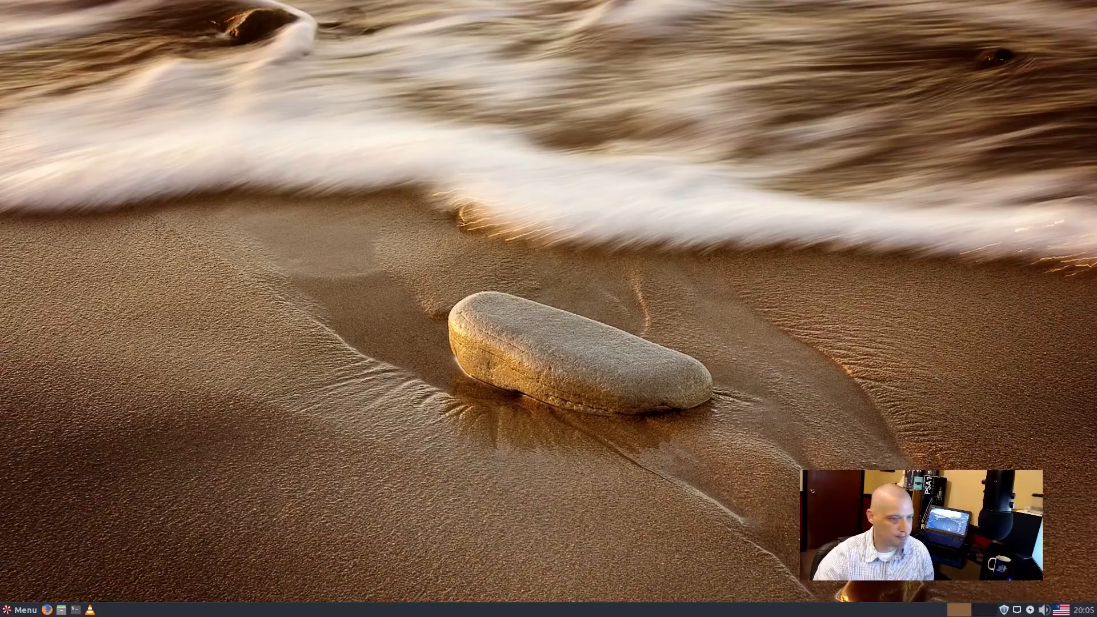